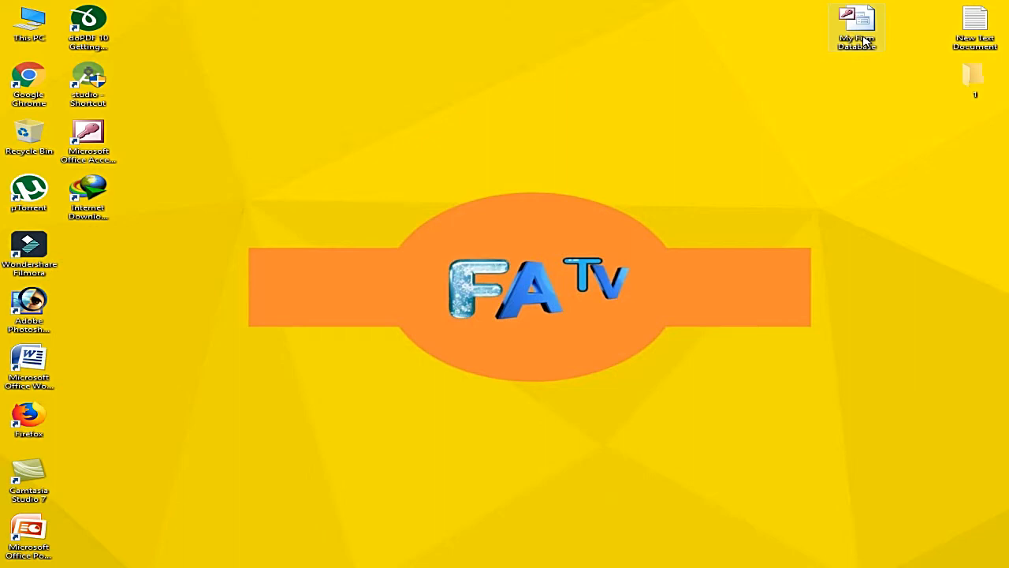
Step: Open My Firm Database past the security warning and enlarge its window
left_click(863, 46)
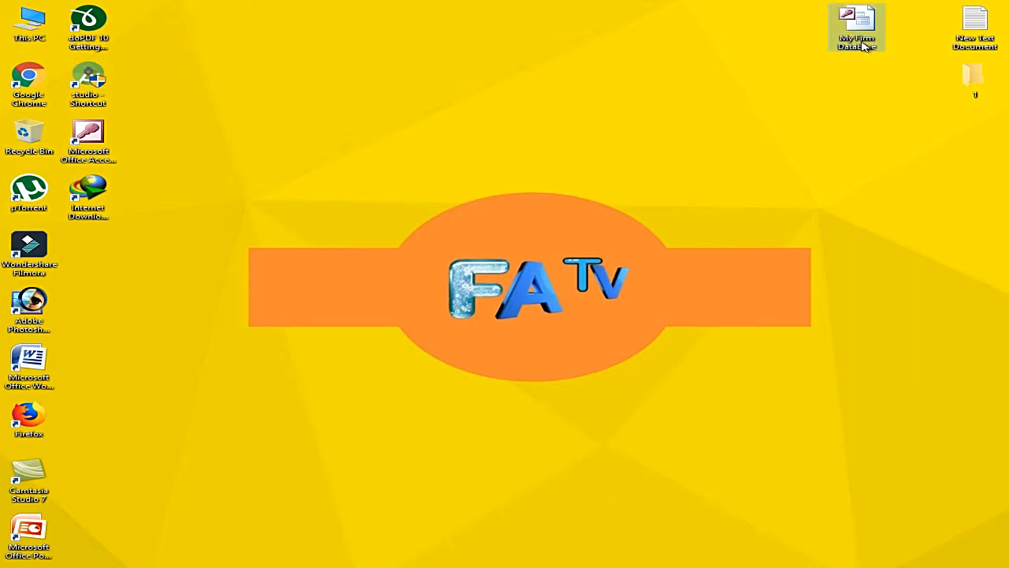
double_click(864, 45)
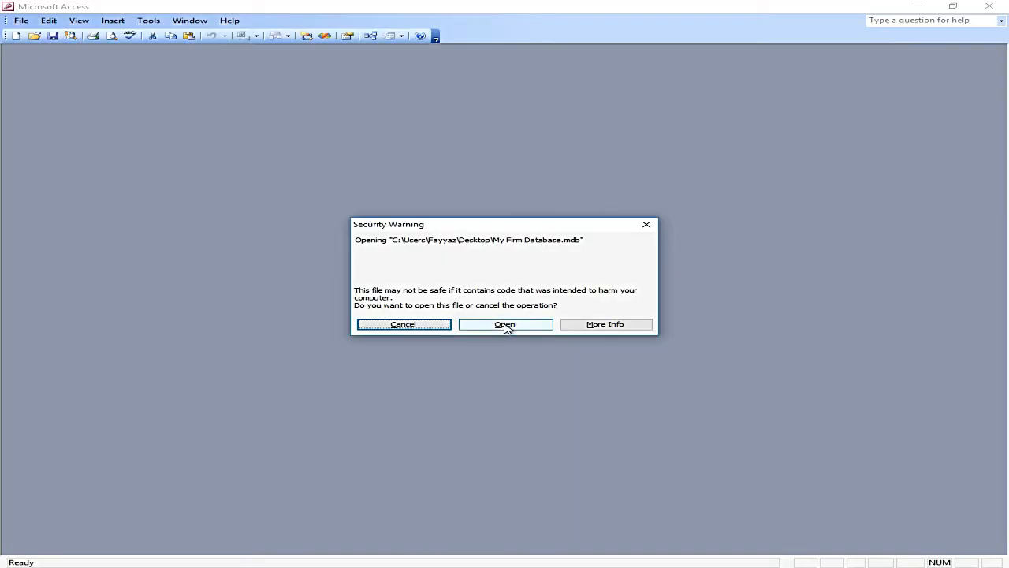
left_click(505, 325)
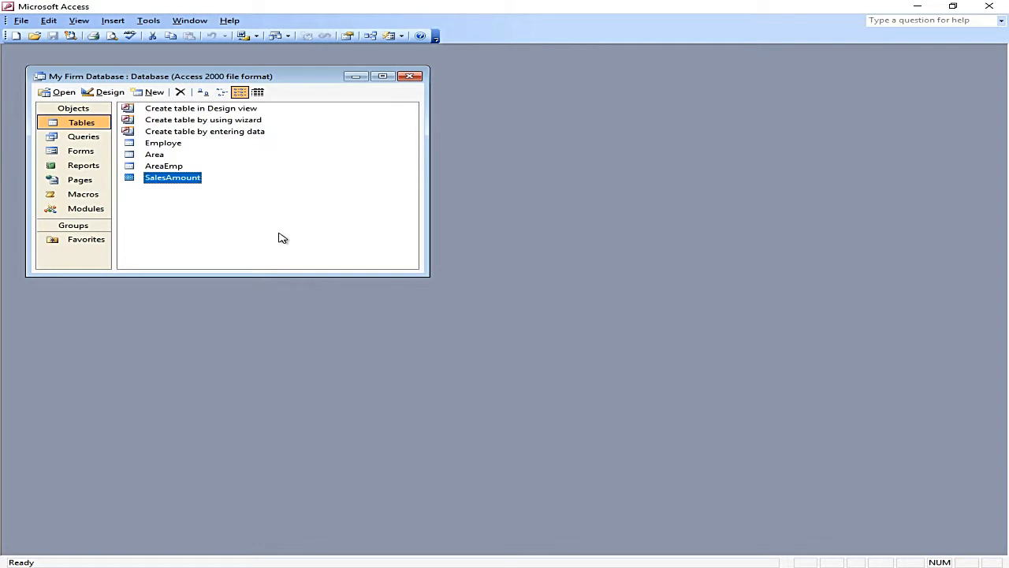
left_click_drag(428, 273, 621, 390)
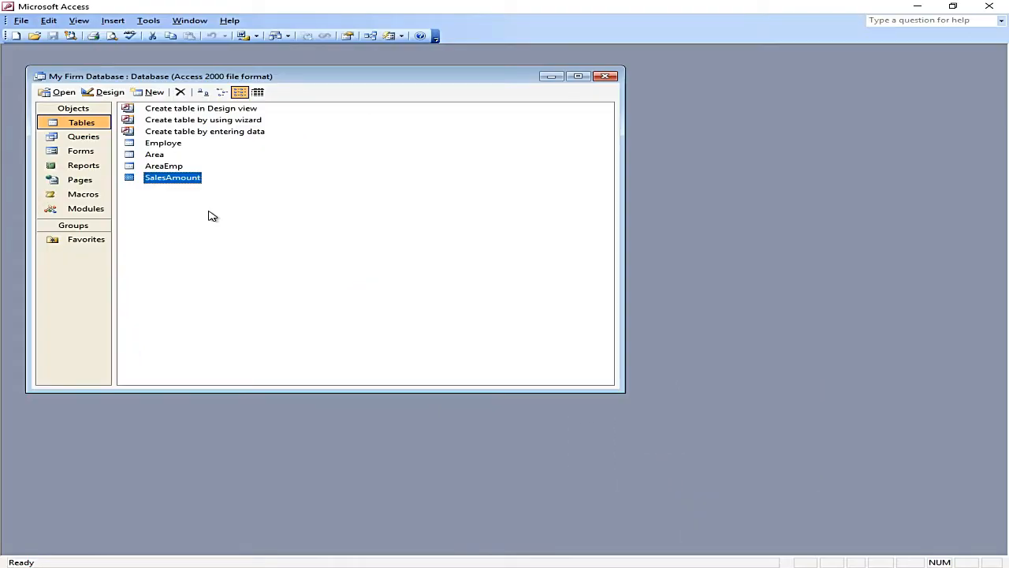
Step: Open SalesAmount in Design view and inspect Format, Input Mask, Caption and Validation properties
double_click(172, 178)
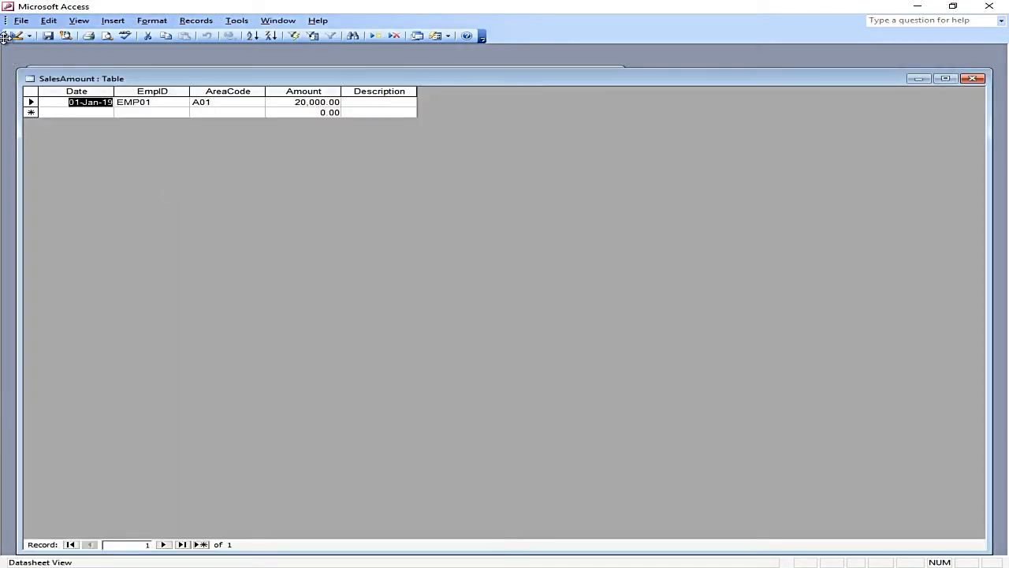
left_click(15, 35)
left_click(164, 435)
left_click(179, 444)
left_click(182, 451)
left_click(196, 468)
left_click(205, 476)
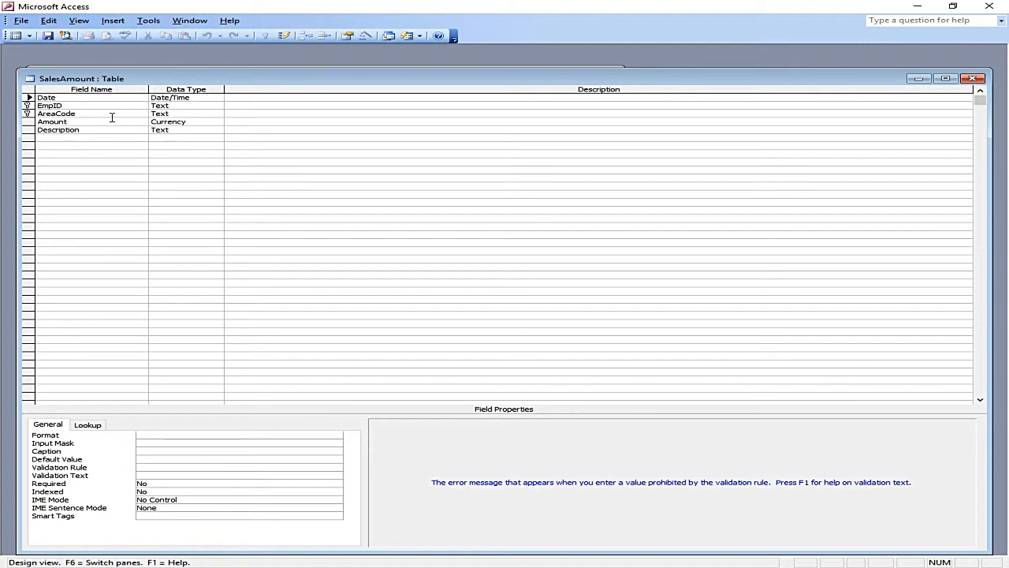
Step: Examine the Description field's data type, lookup settings and Field Size value
left_click(88, 132)
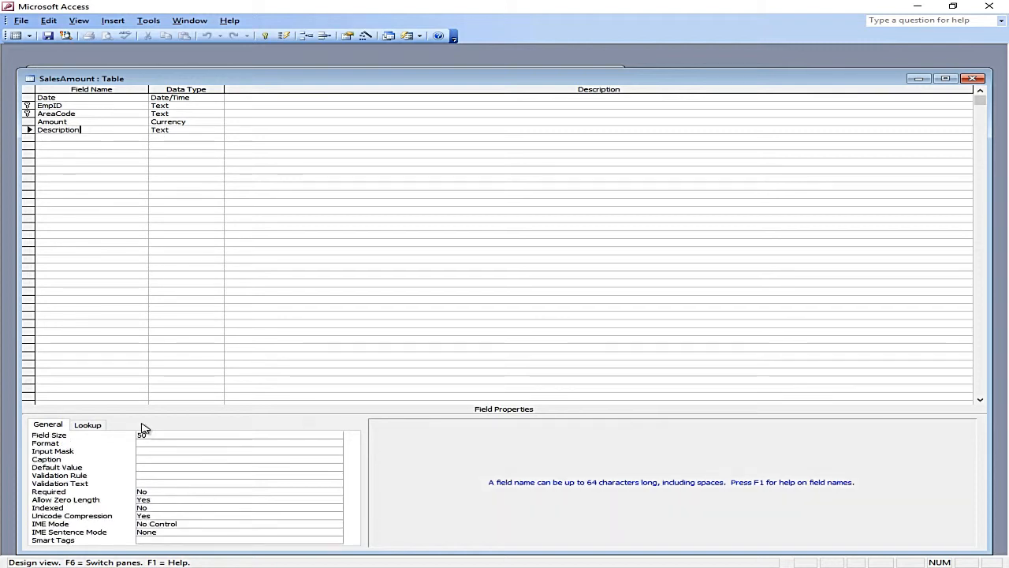
left_click(197, 130)
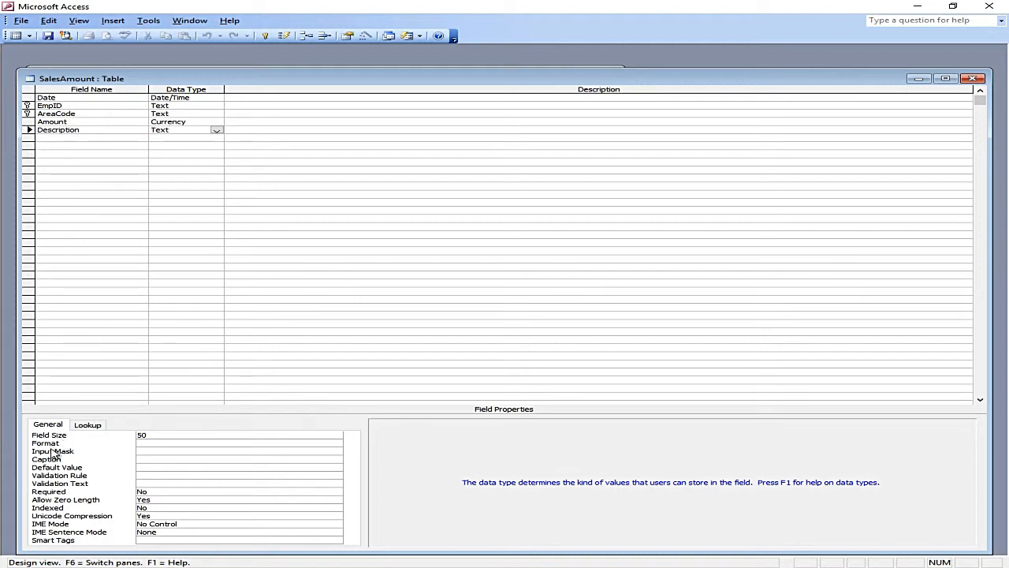
left_click(89, 425)
left_click(51, 426)
left_click(164, 434)
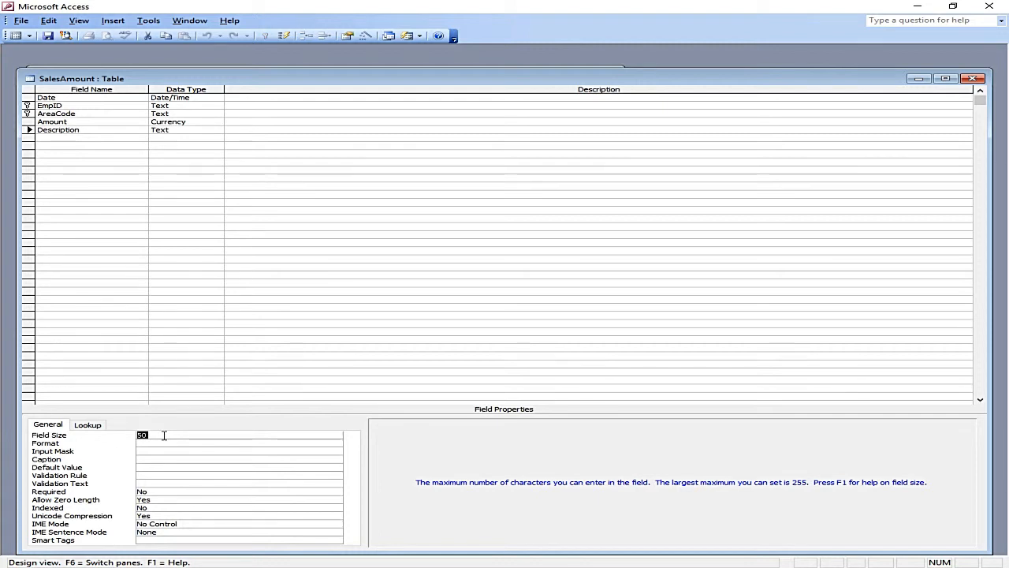
left_click(180, 130)
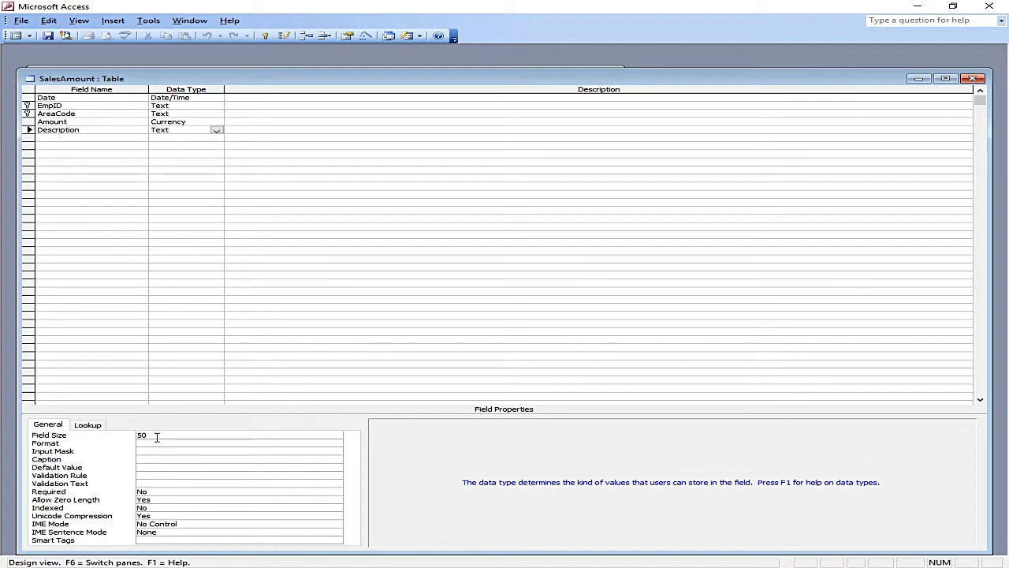
left_click(126, 435)
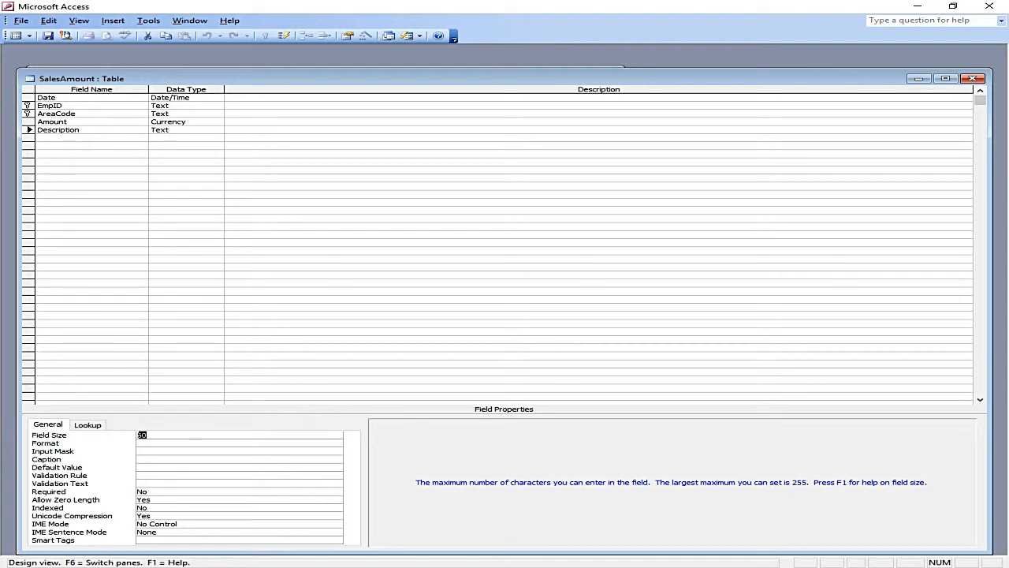
Step: Set Description's Field Size to 10 and save the table, accepting possible data loss
type("10")
key("Return")
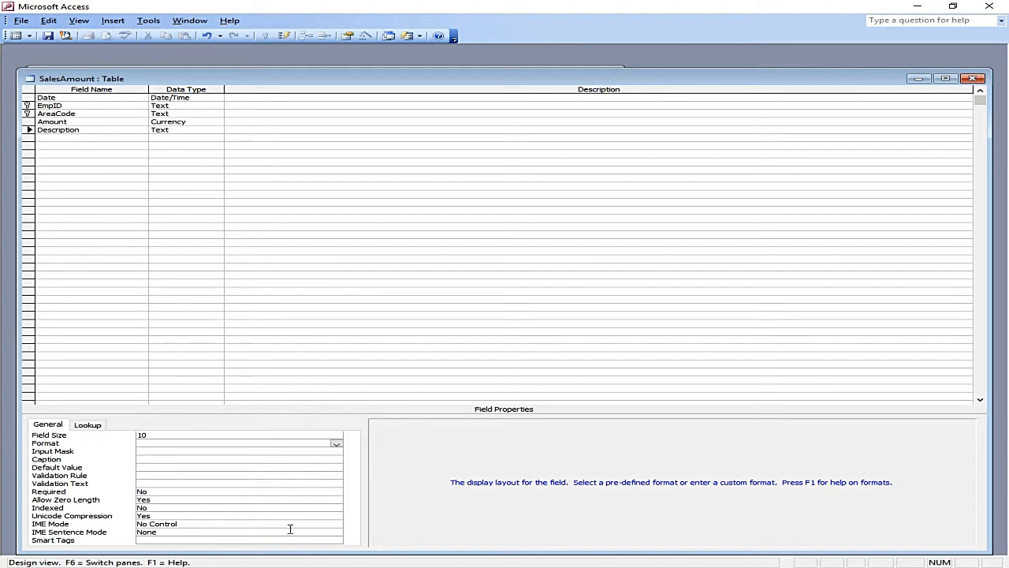
left_click(47, 36)
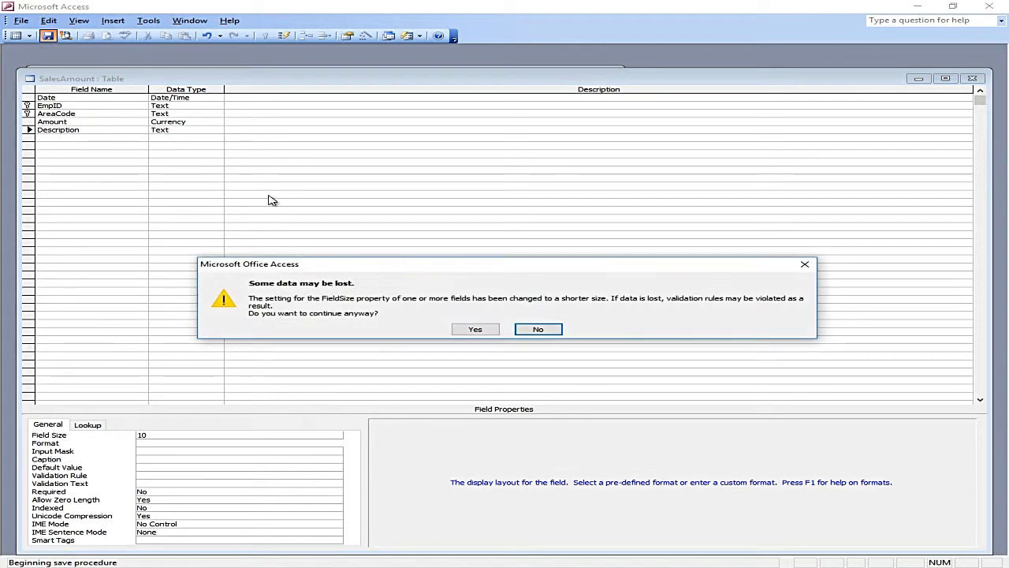
left_click(478, 333)
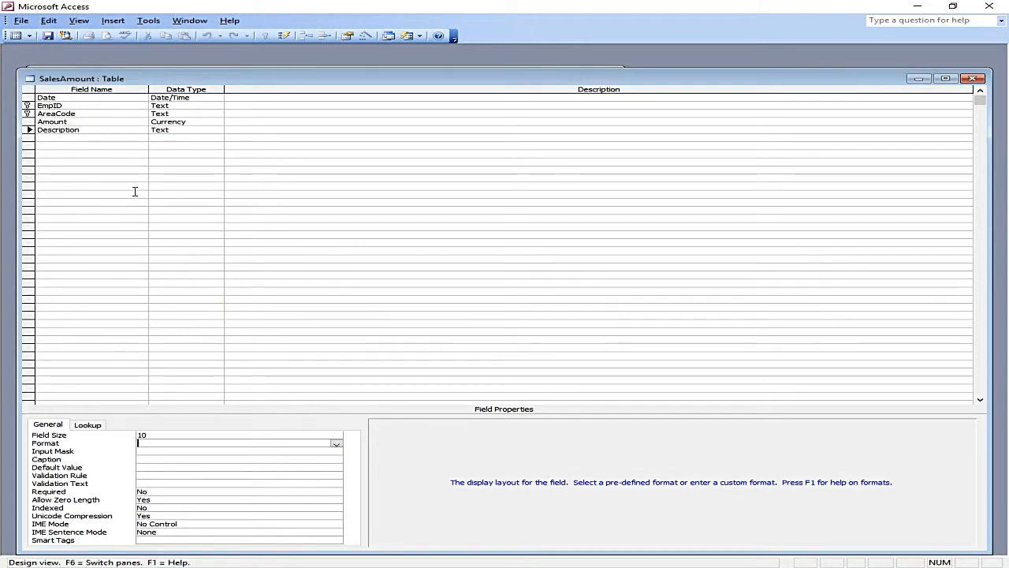
Step: In Datasheet view, begin typing 'He i…' into the first record's Description
left_click(16, 37)
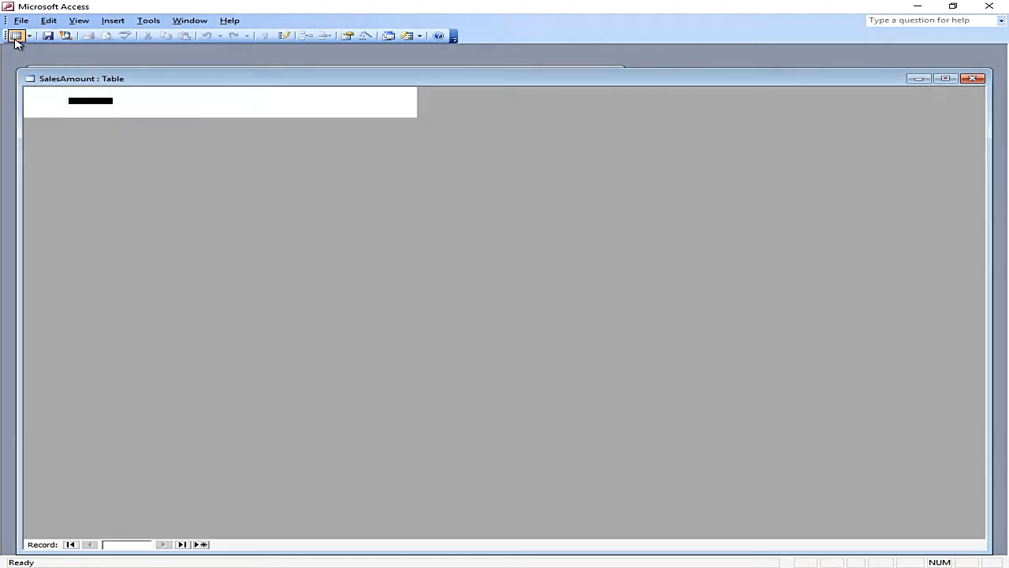
left_click(367, 101)
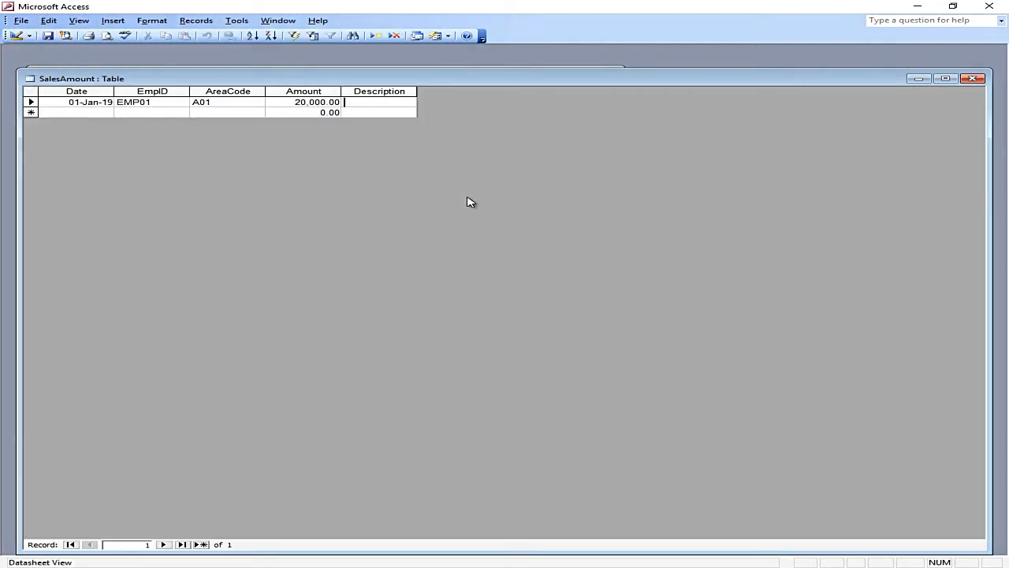
type("He is perm")
Step: Back in Design view, change Description's Field Size from 10 to 50
left_click(15, 35)
left_click(164, 436)
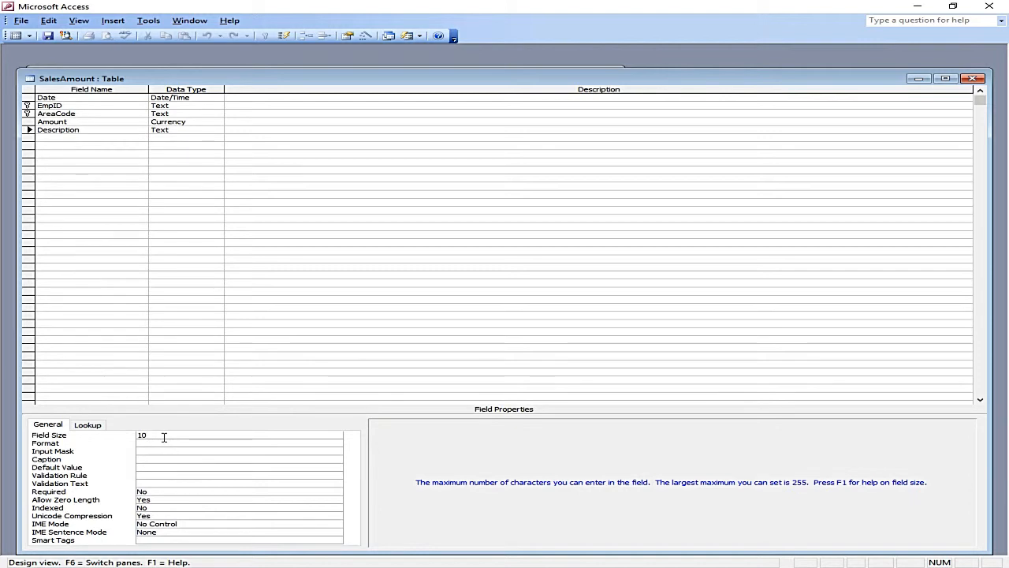
key("BackSpace")
key("BackSpace")
type("50")
key("Return")
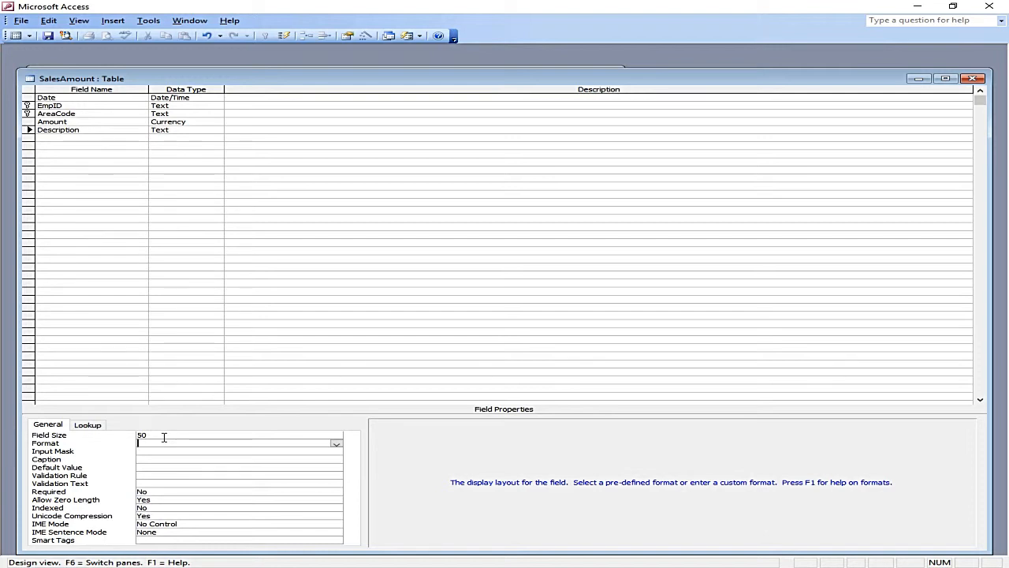
Step: Look over the Format list and the Input Mask property without changing them
left_click(336, 444)
left_click(165, 482)
left_click(178, 444)
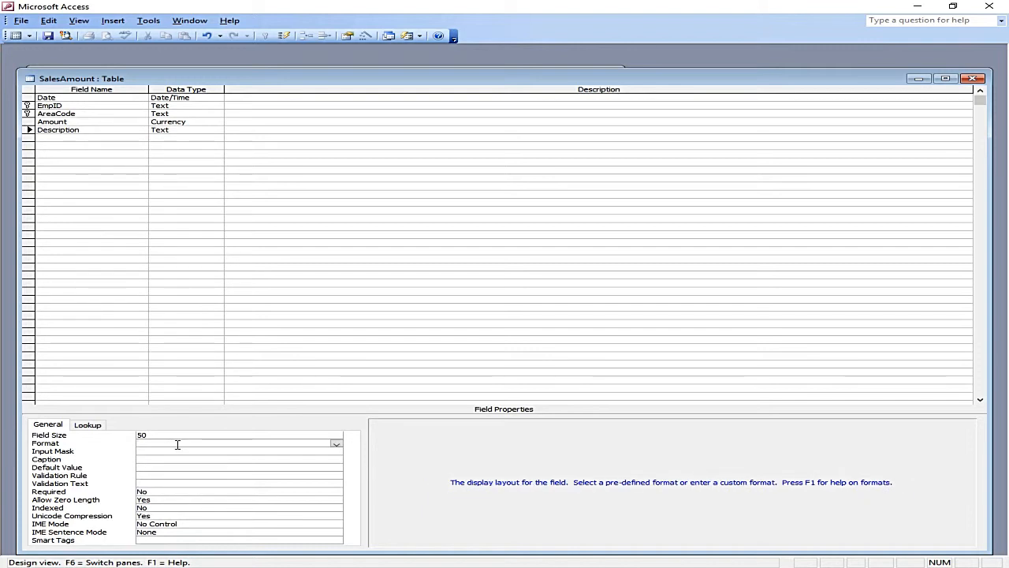
left_click(180, 450)
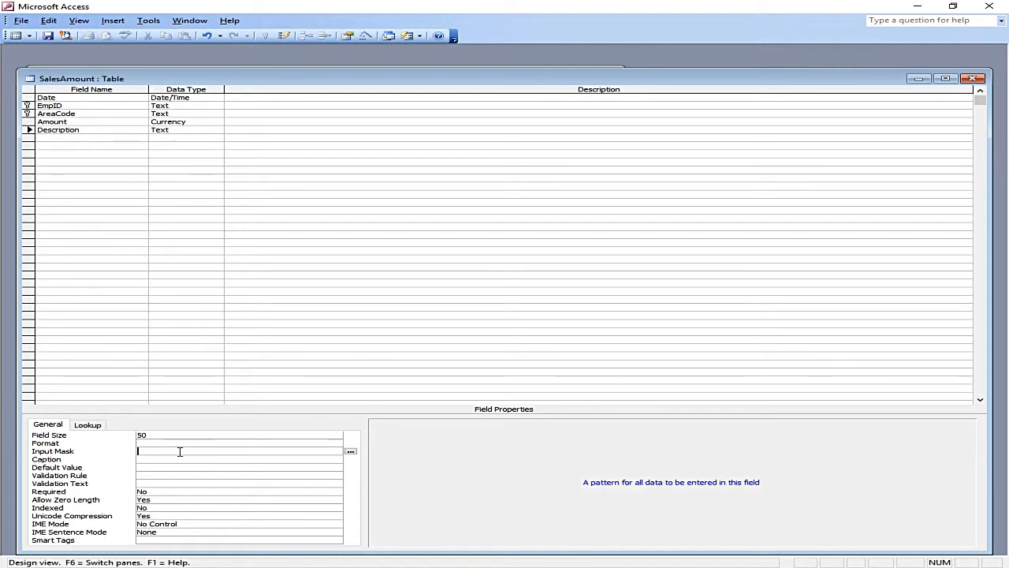
Step: Add a Text field named Phone below Description, select its Input Mask, and save
left_click(70, 139)
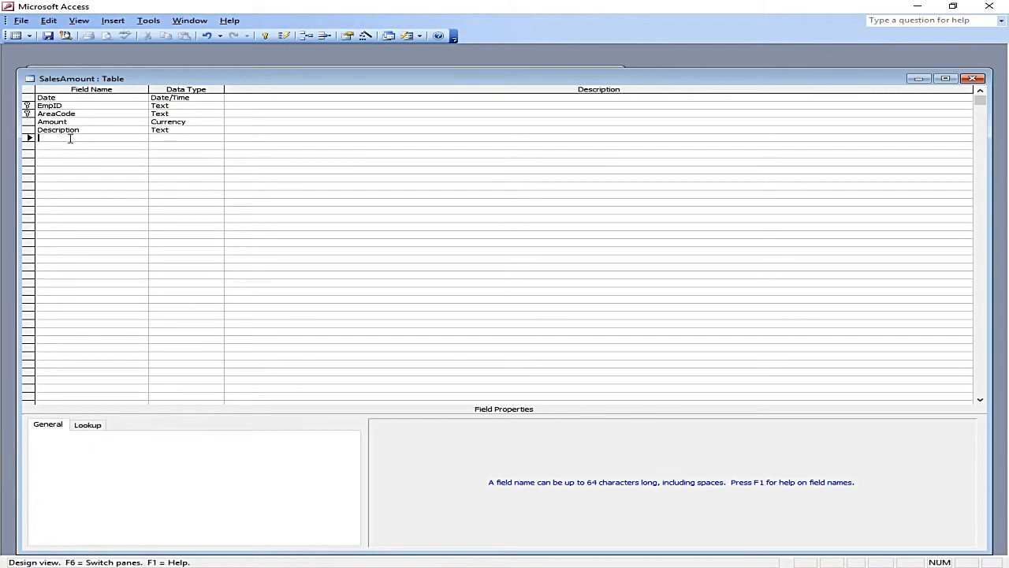
key("Tab")
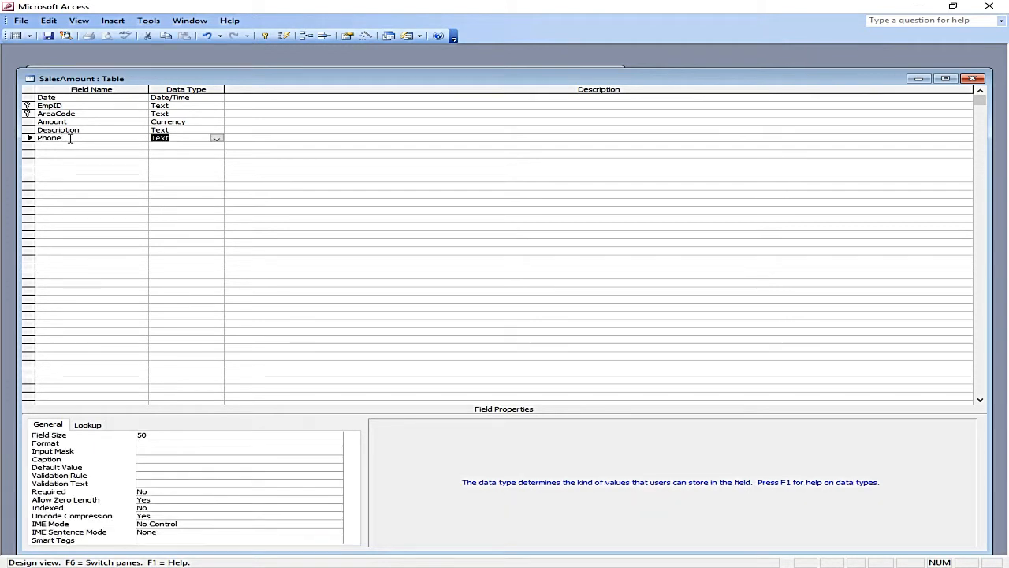
left_click(145, 450)
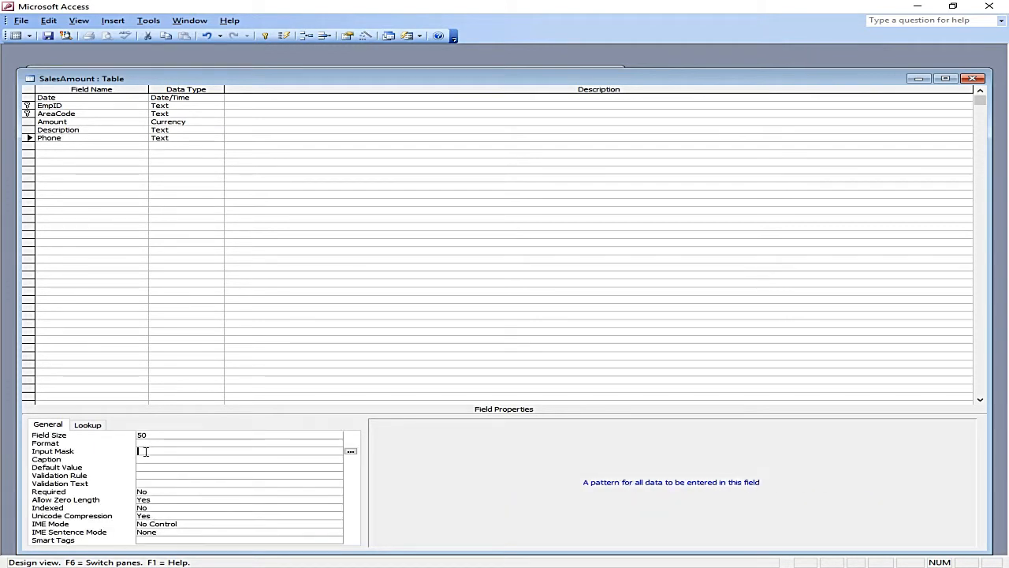
left_click(47, 35)
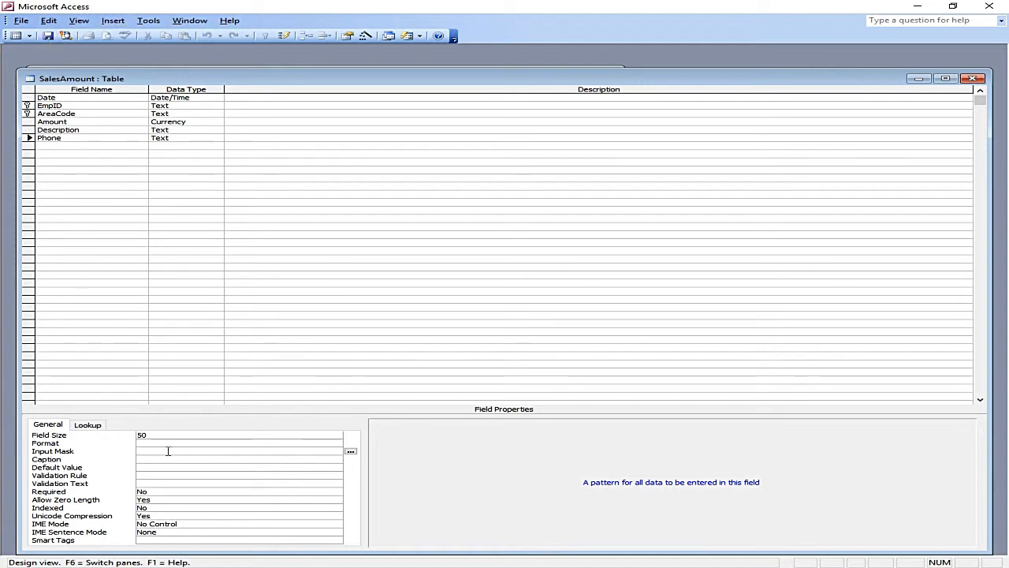
Step: Launch the Input Mask Wizard, approving its install, and browse Extension, Zip Code and Password masks
left_click(352, 455)
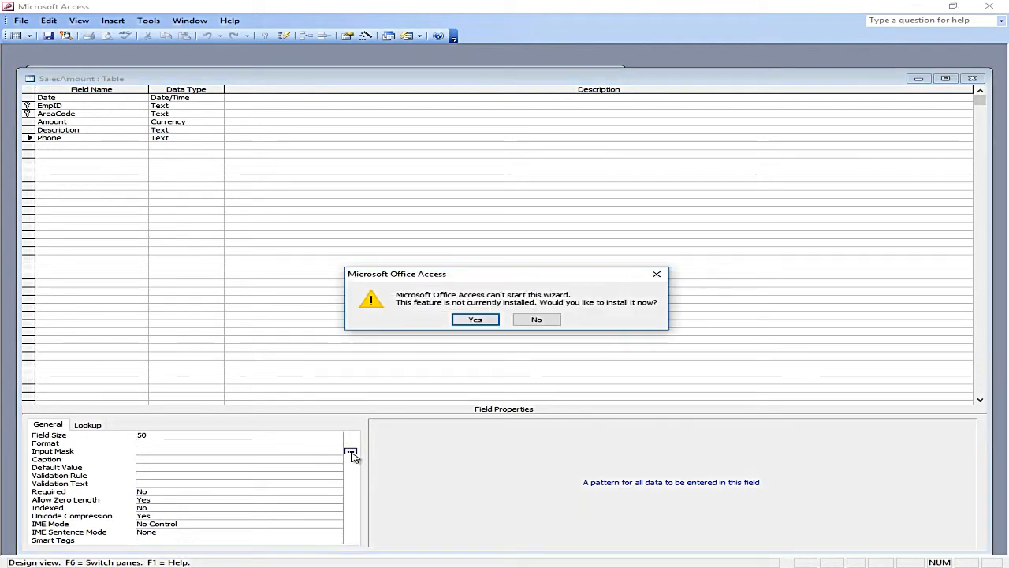
left_click(473, 326)
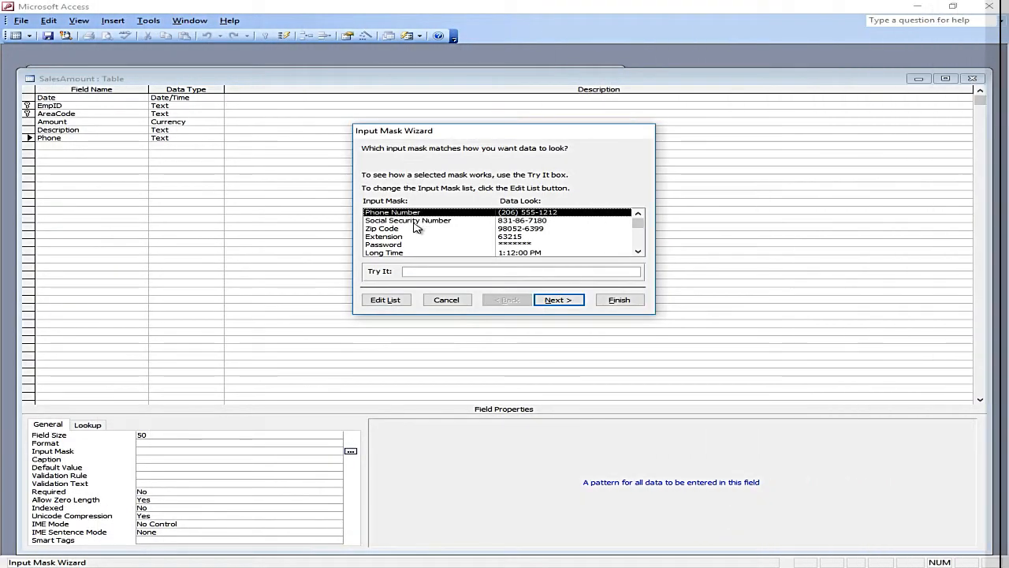
left_click(414, 220)
left_click(407, 228)
left_click(406, 238)
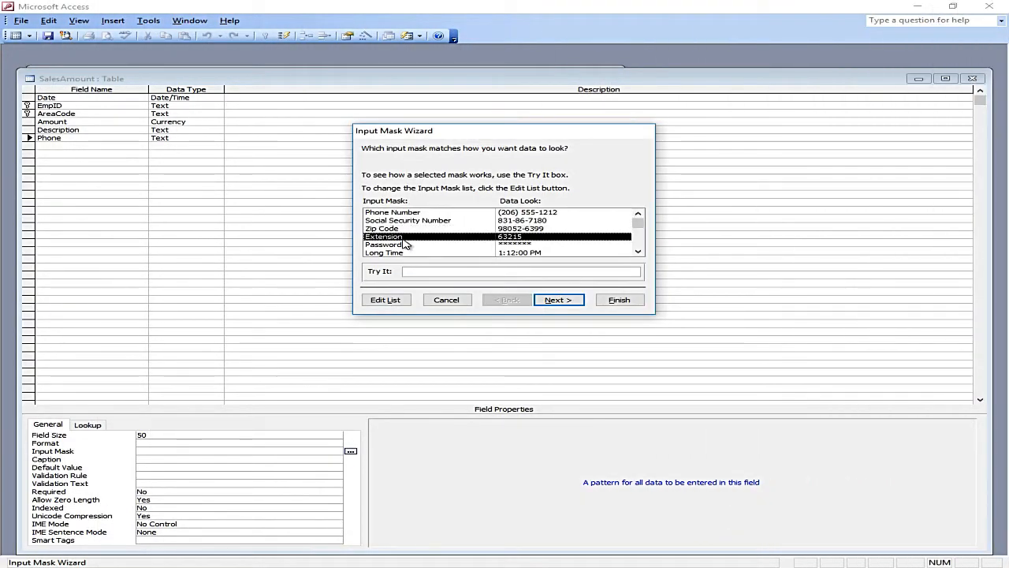
mouse_move(638, 225)
left_mouse_down()
mouse_move(640, 248)
mouse_move(637, 221)
left_mouse_up()
left_click(411, 228)
left_click(410, 245)
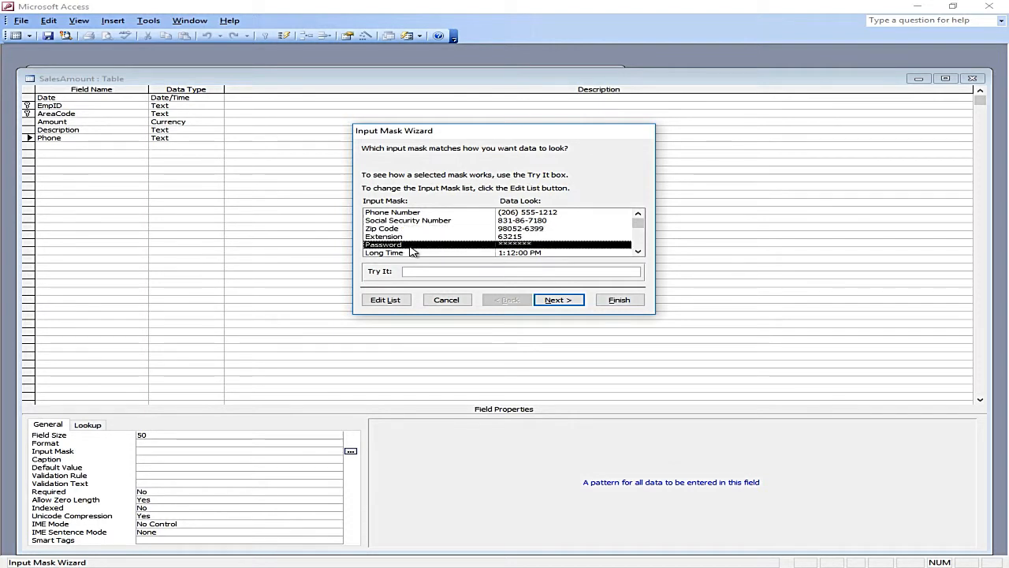
mouse_move(637, 223)
left_mouse_down()
mouse_move(637, 235)
mouse_move(639, 218)
left_mouse_up()
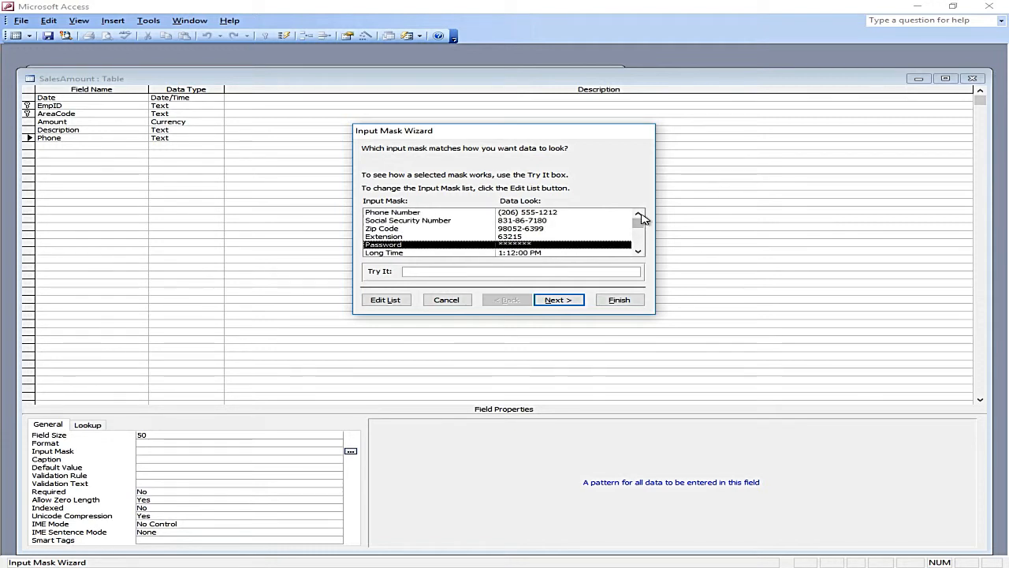
left_click(385, 305)
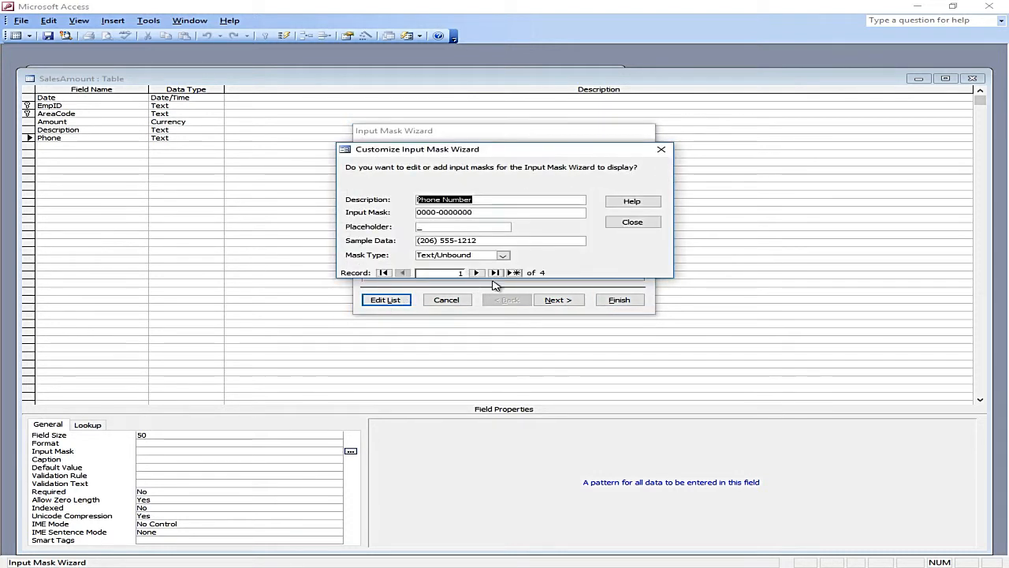
left_click(514, 273)
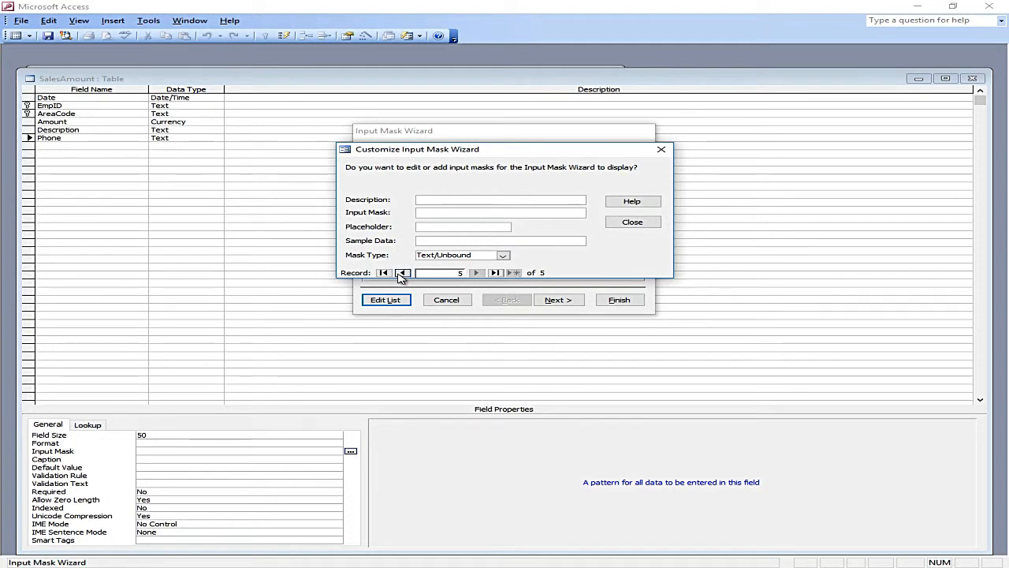
left_click(404, 273)
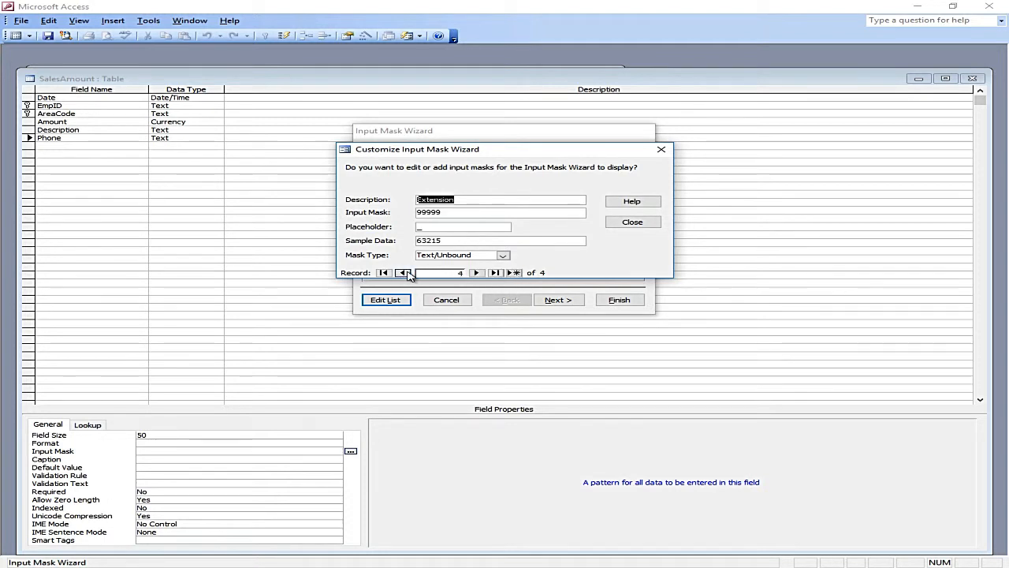
left_click(514, 274)
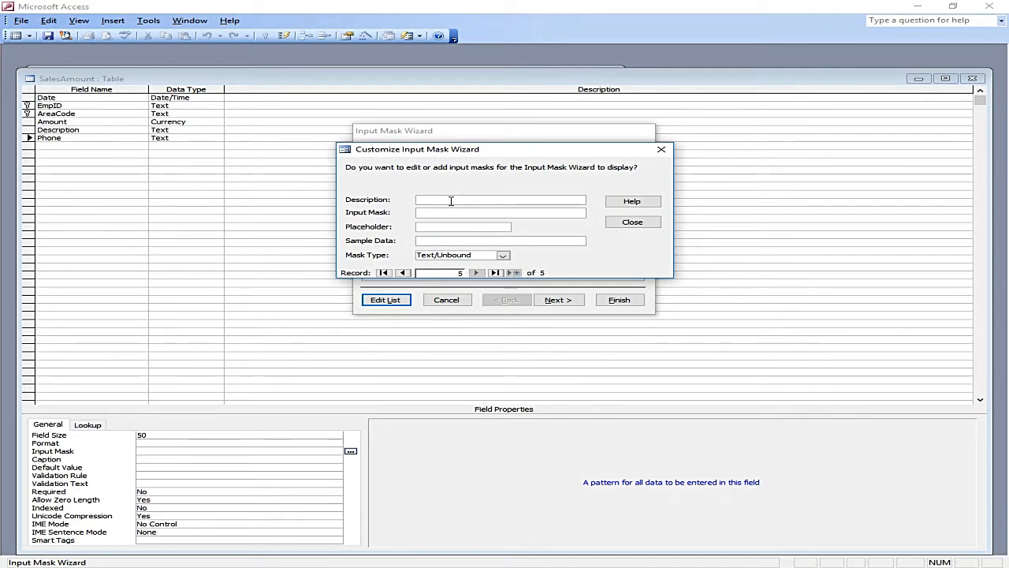
type("Phone ")
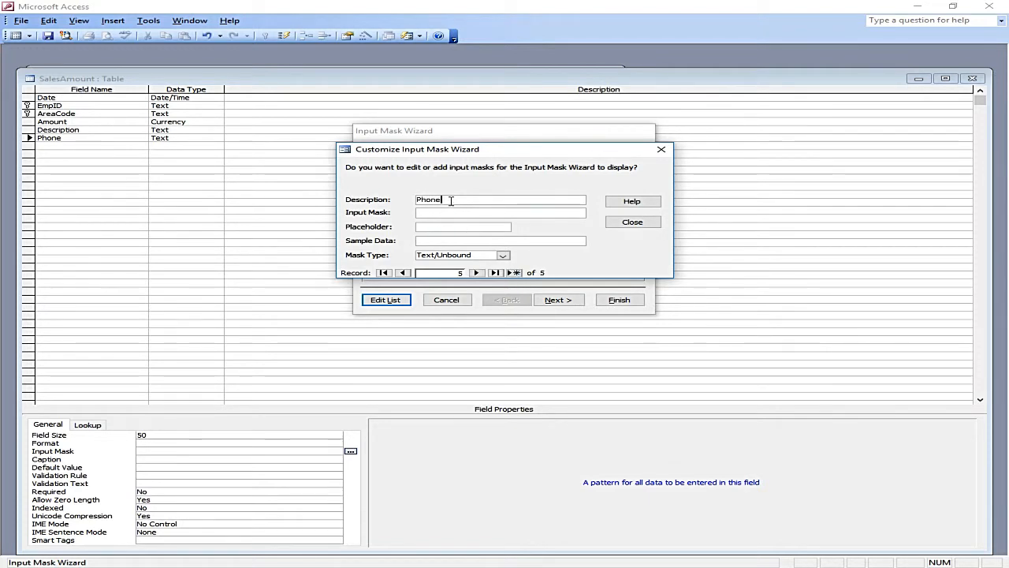
type("Number")
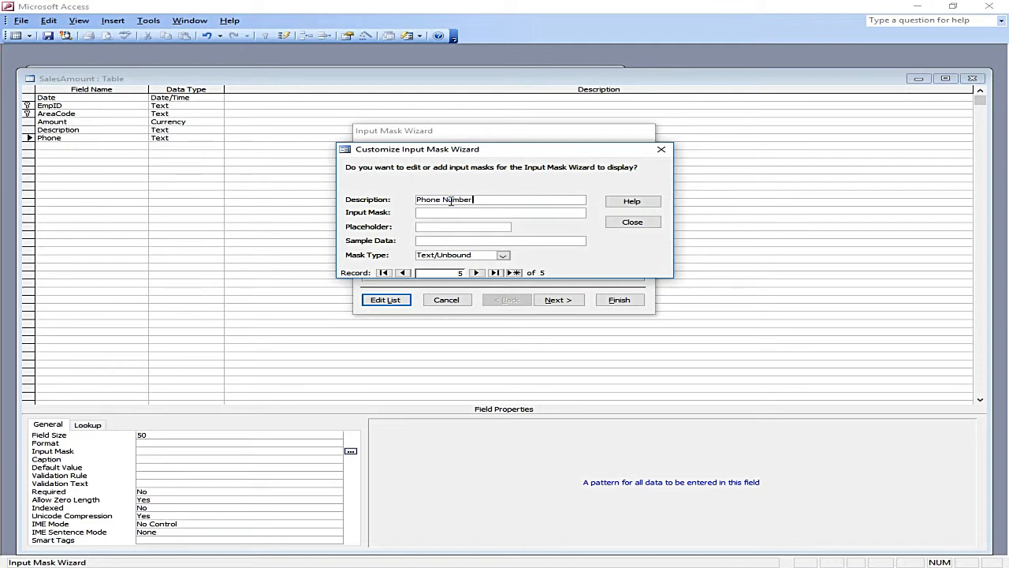
type(" new")
type("0000 ")
type("0000-0000")
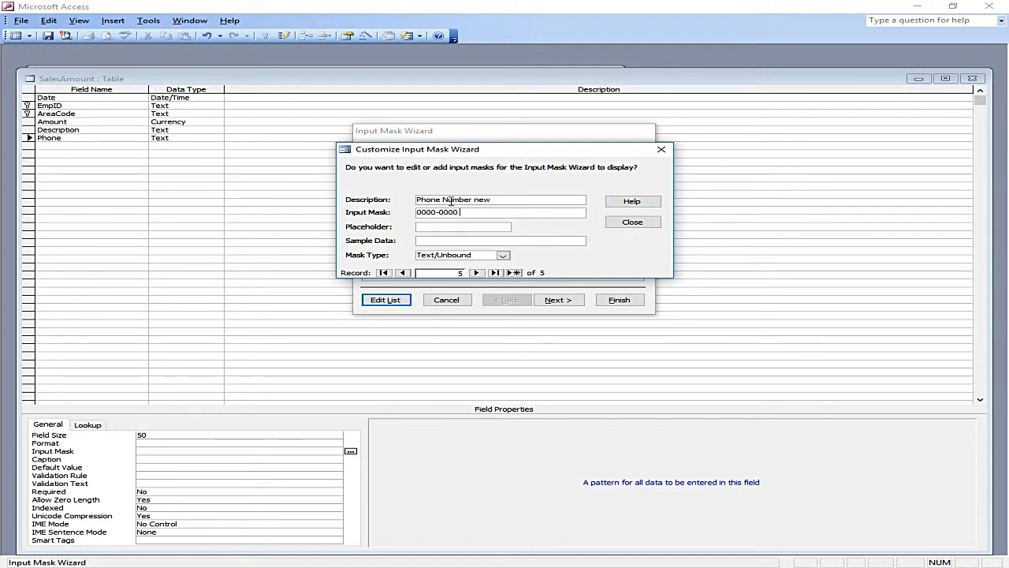
type("-")
key("Tab")
left_click(476, 272)
left_click(496, 320)
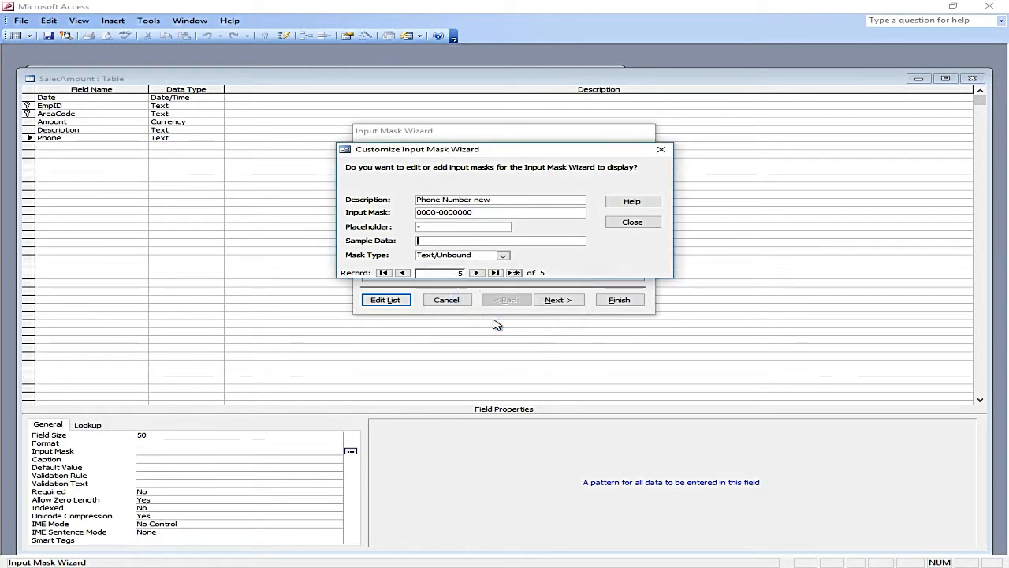
type("0000-0000000")
left_click(476, 273)
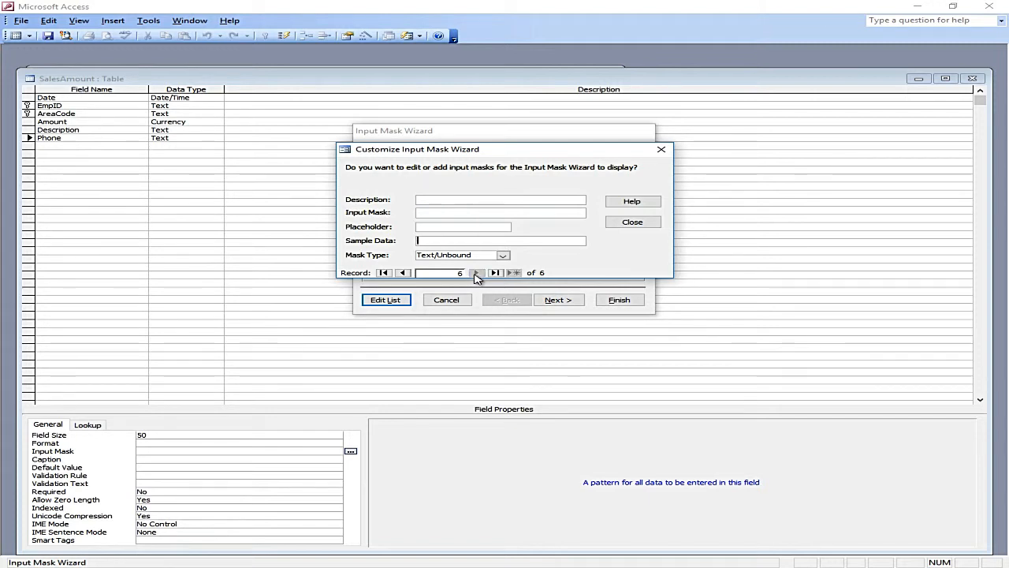
left_click(631, 223)
Step: Choose Phone Number new, keep the placeholder, store data with the symbols, and finish
left_click(638, 227)
left_click(639, 229)
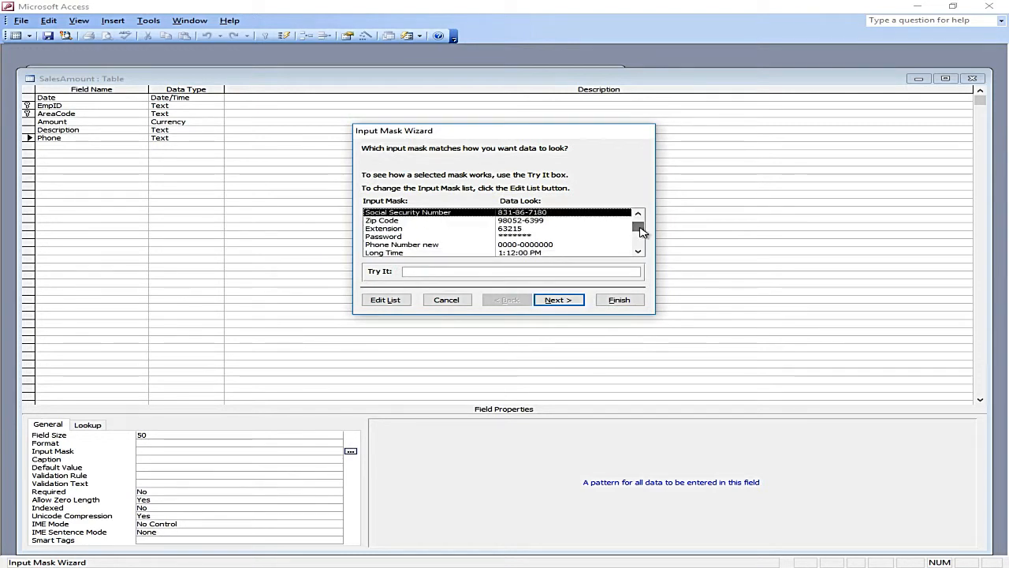
left_click(418, 245)
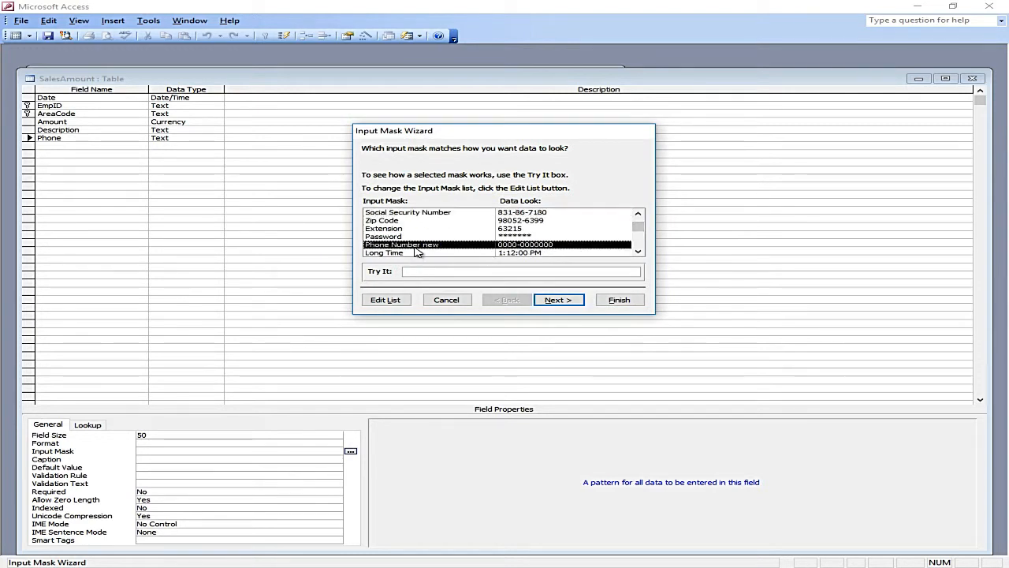
left_click(557, 300)
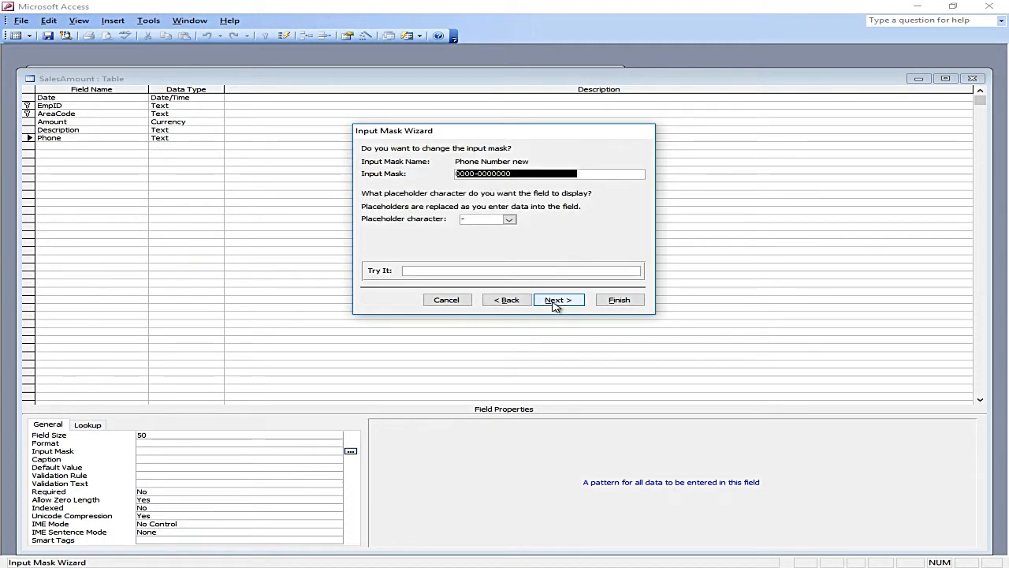
left_click(509, 219)
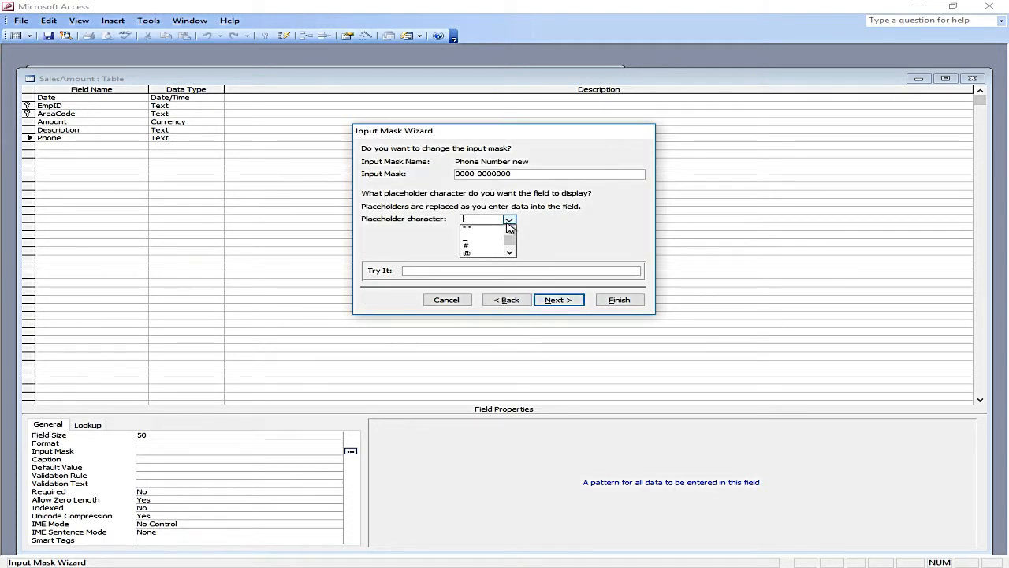
left_click(588, 242)
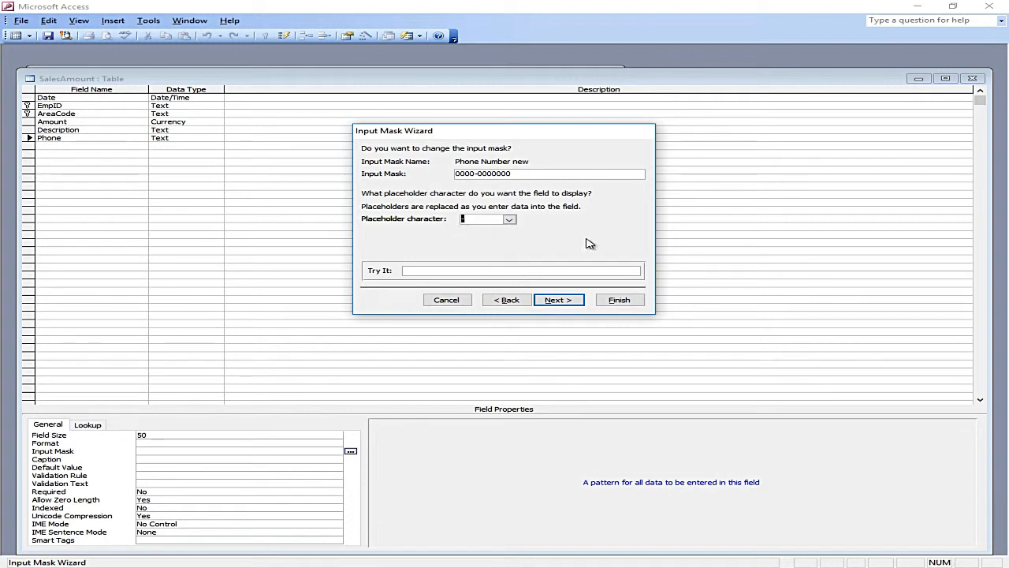
left_click(571, 301)
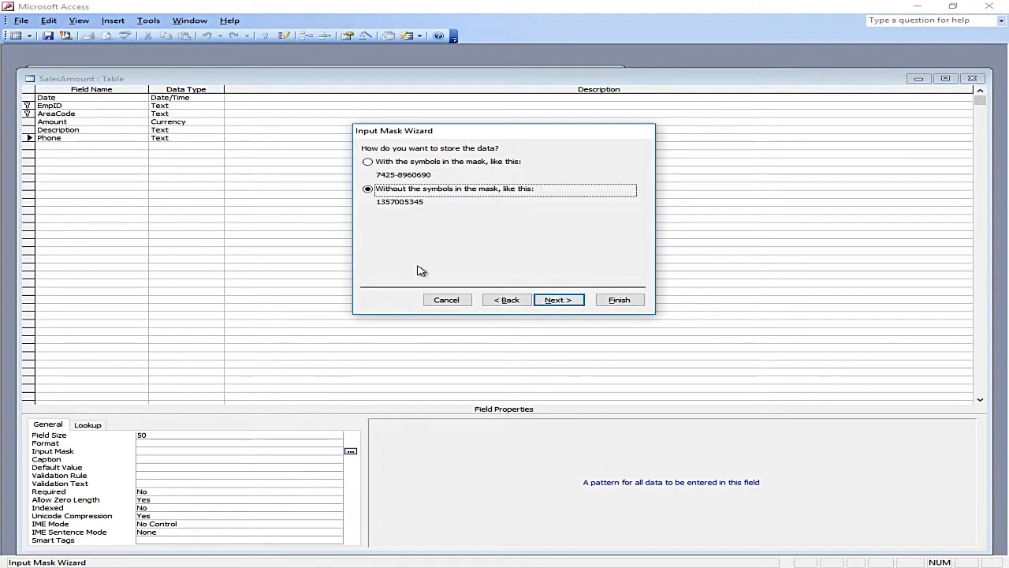
left_click(369, 163)
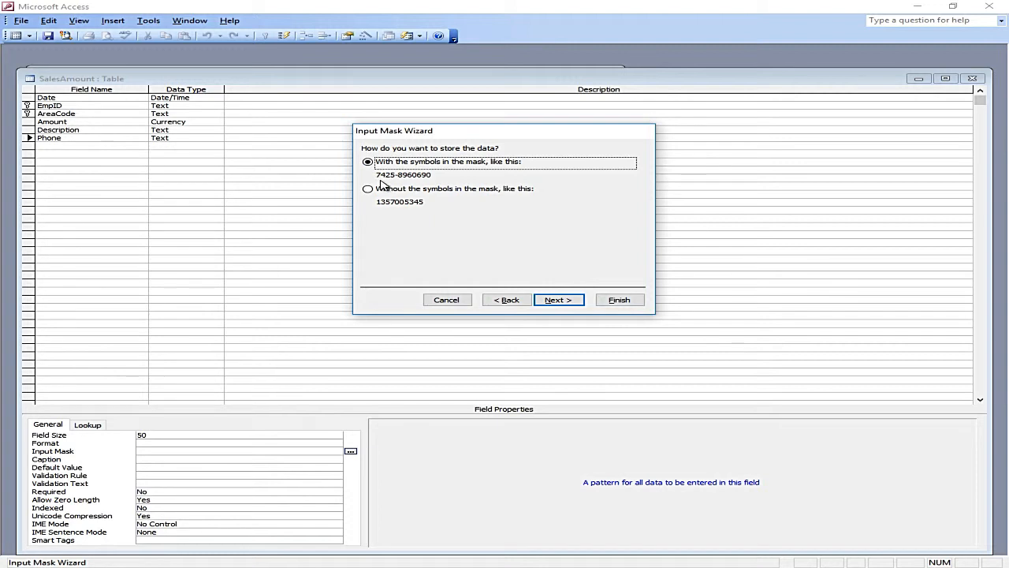
left_click(562, 301)
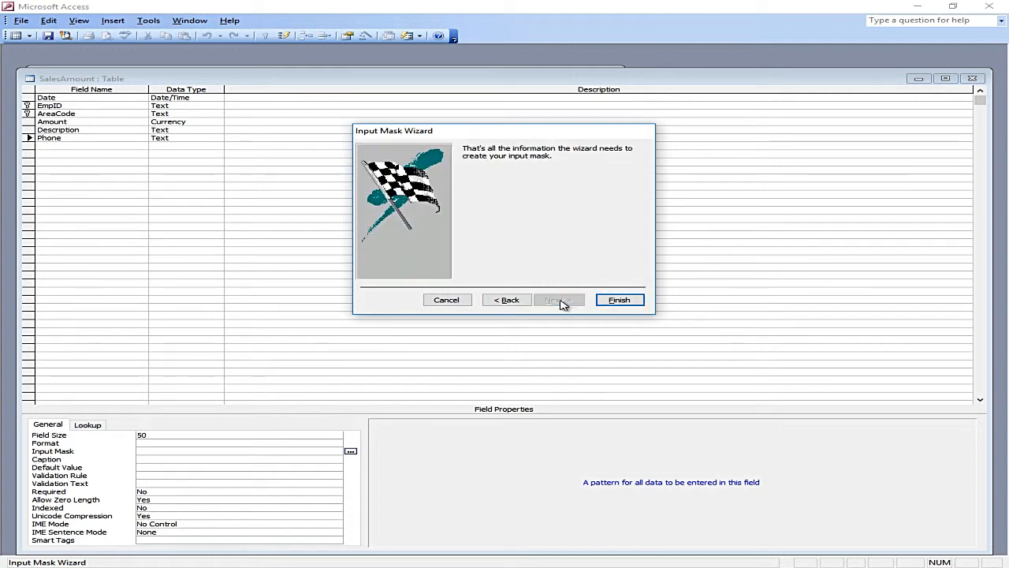
left_click(615, 300)
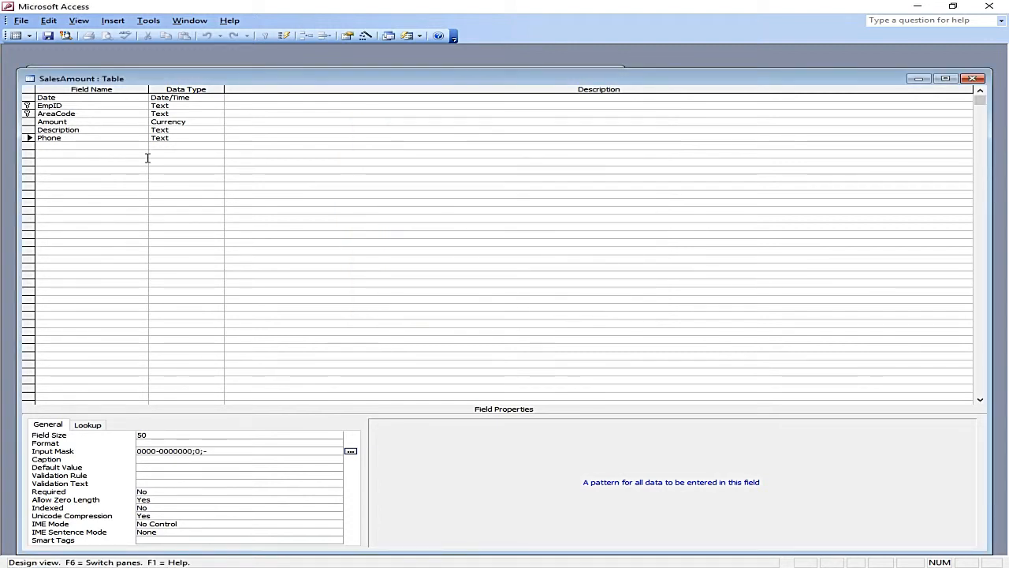
Step: In Datasheet view, type a test phone number into the first record's Phone cell
left_click(21, 37)
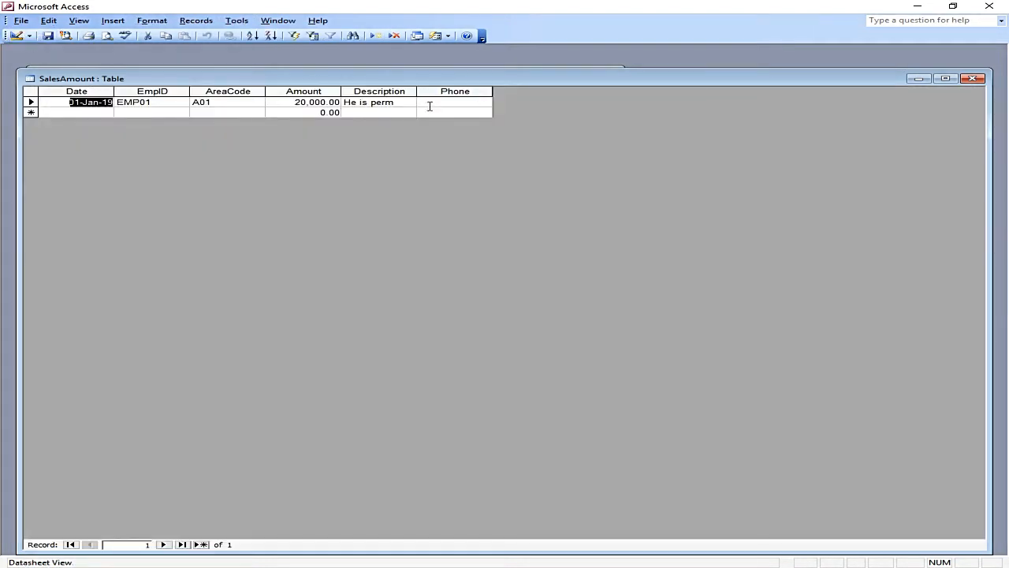
left_click(432, 102)
key("shift+Tab")
key("shift+Tab")
key("shift+Tab")
key("shift+Tab")
key("shift+Tab")
key("Tab")
key("Tab")
key("Tab")
key("Tab")
key("Tab")
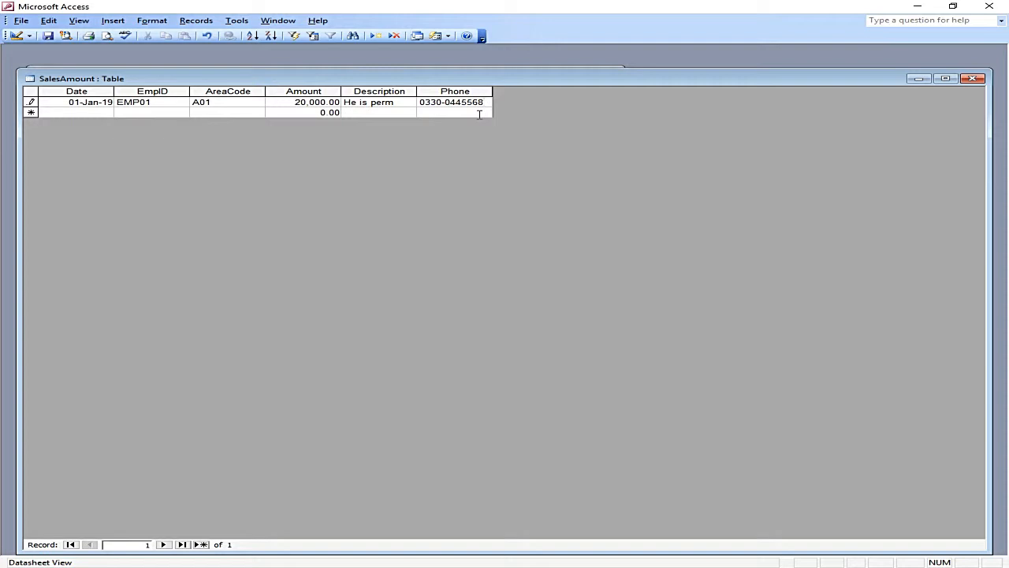
Step: In Design view, select the AreaCode field and preview its current datasheet heading
left_click(15, 36)
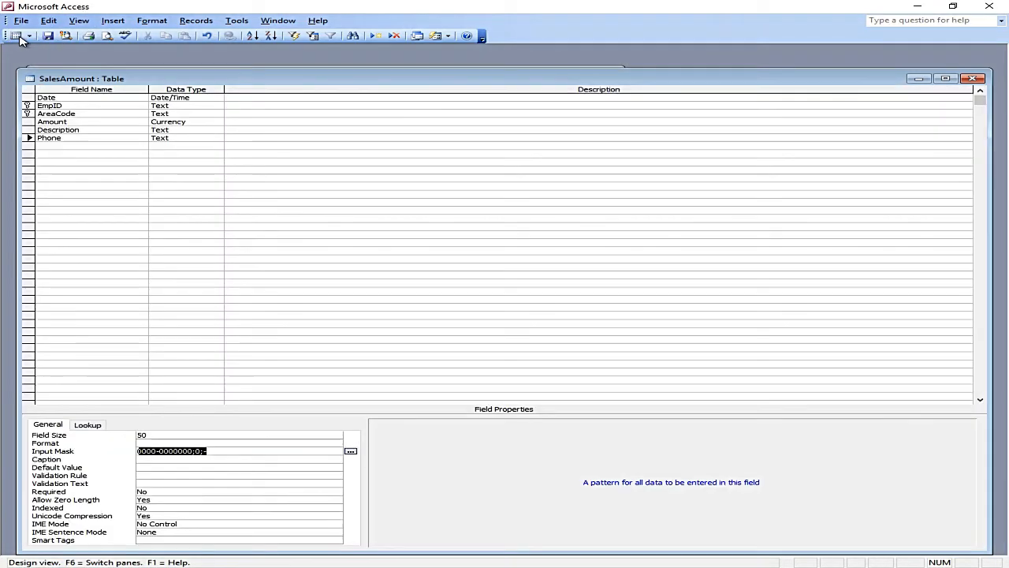
left_click(175, 461)
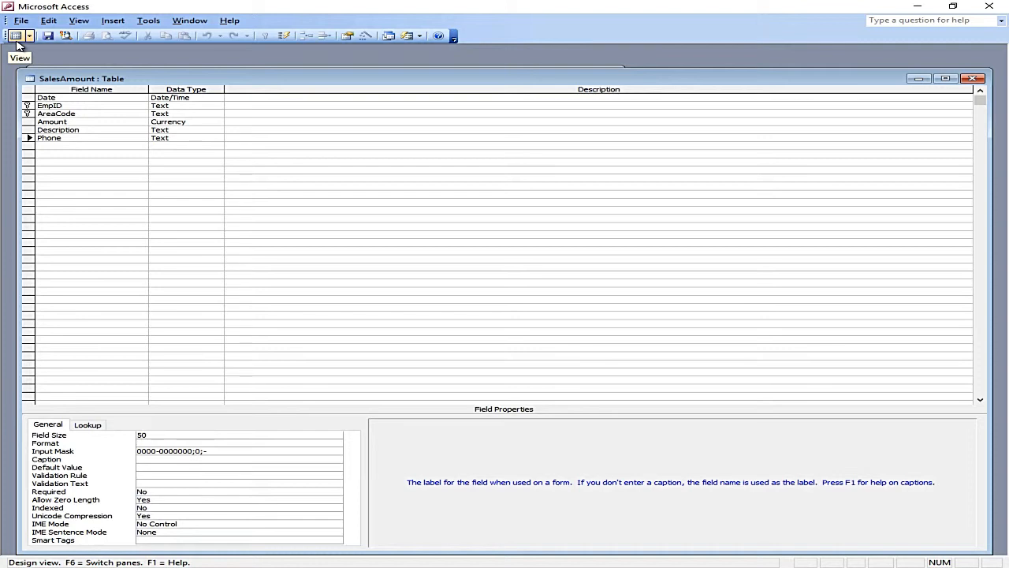
left_click(71, 115)
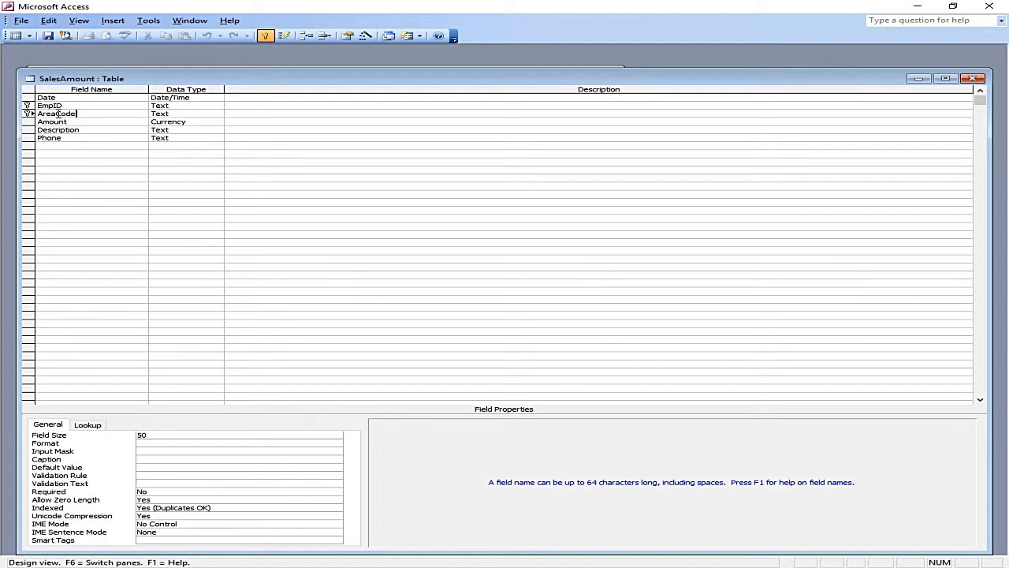
left_click(146, 459)
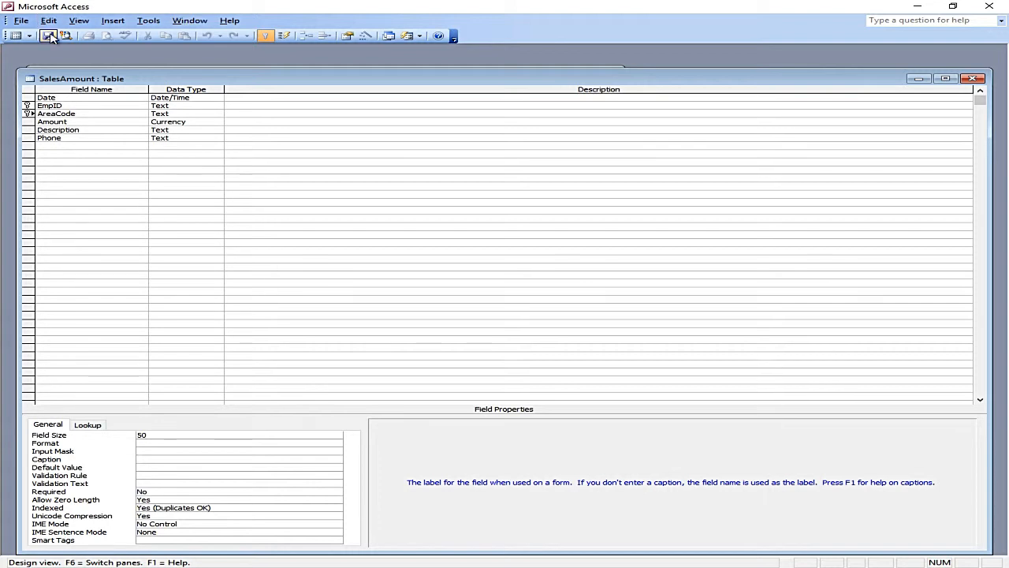
left_click(17, 36)
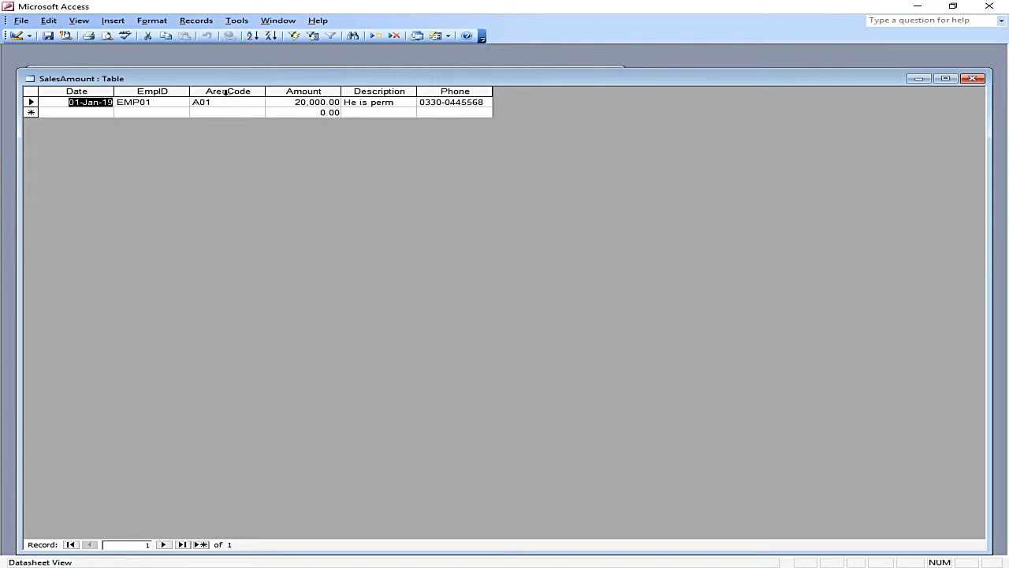
left_click(15, 36)
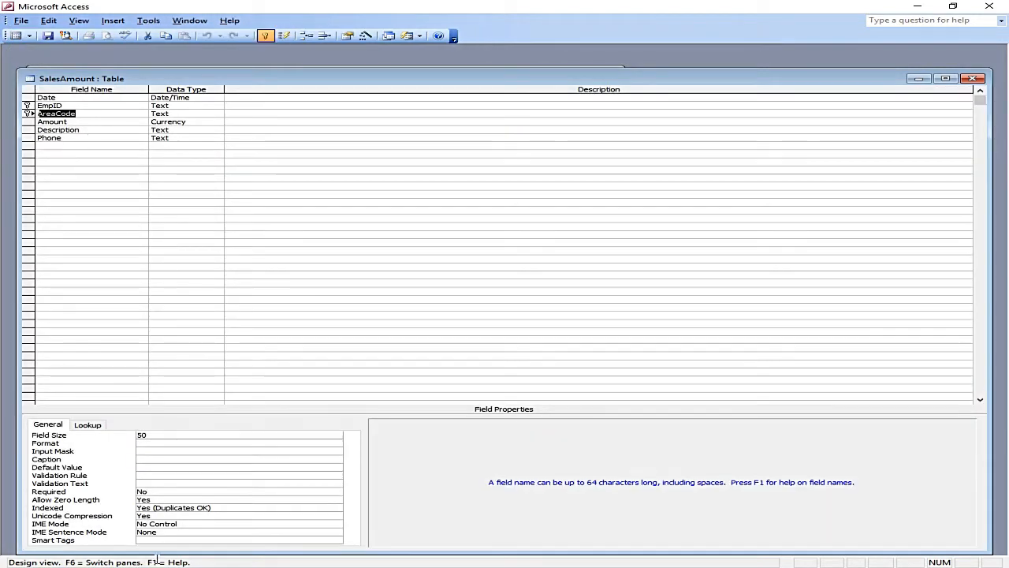
Step: Enter 'Area Code' as AreaCode's caption and verify the heading in Datasheet view
left_click(154, 457)
type("Area Code")
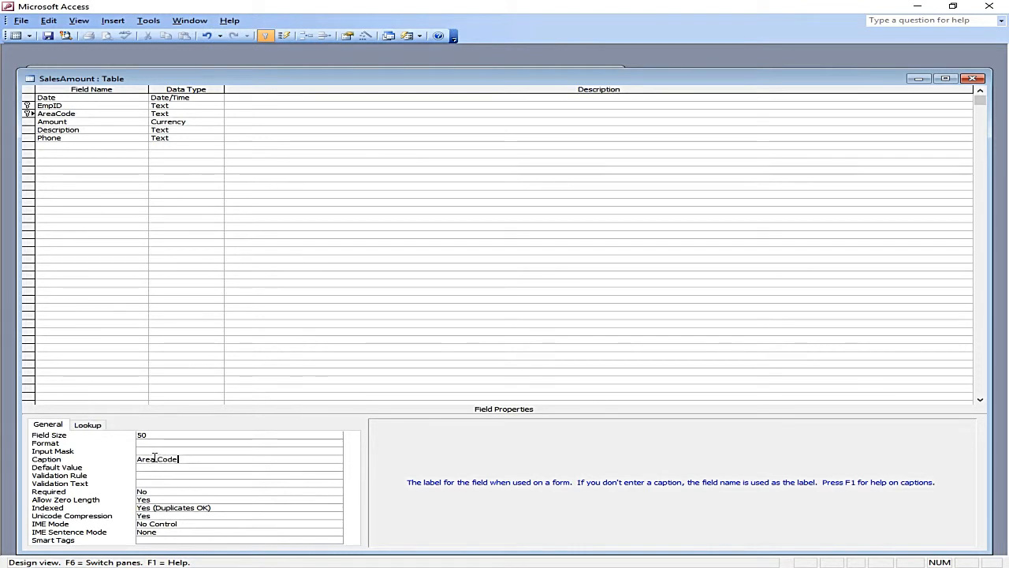
left_click(159, 466)
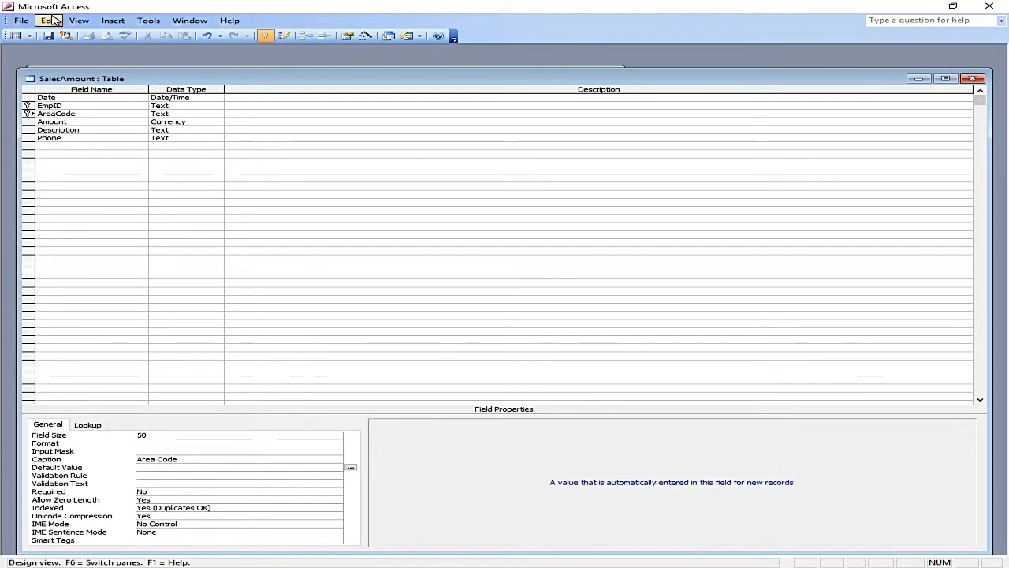
left_click(16, 35)
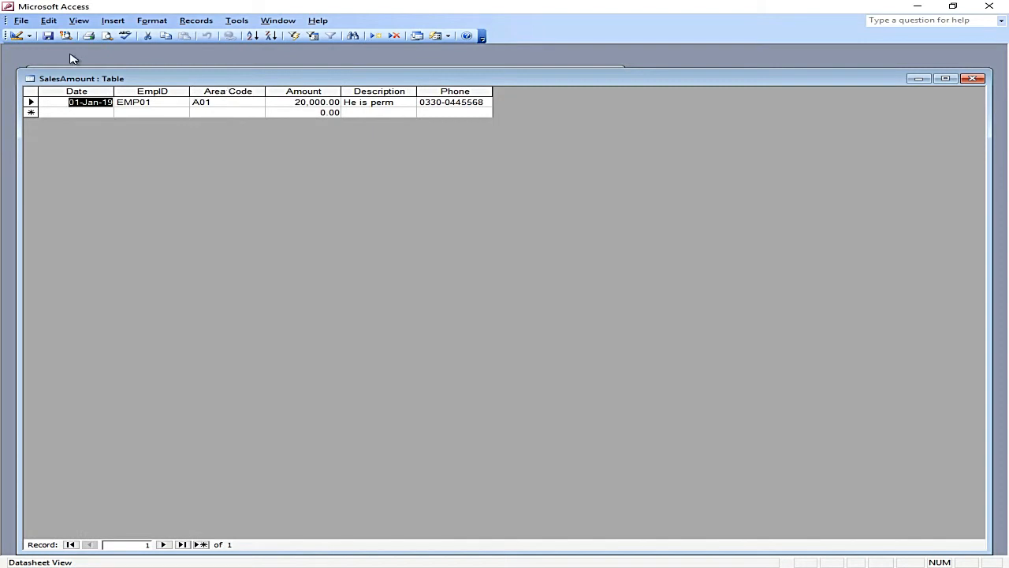
left_click(16, 35)
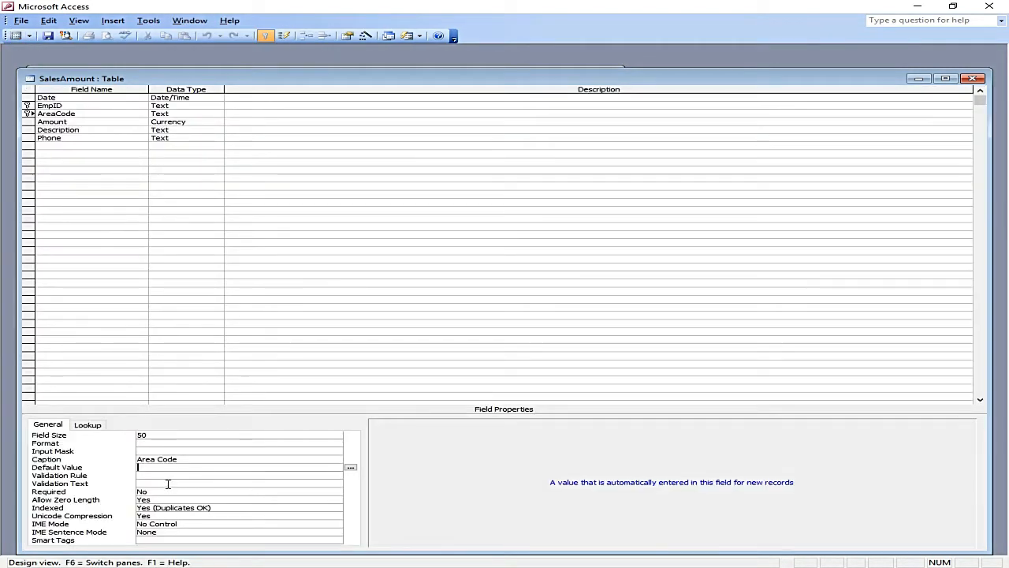
Step: Replace the Amount field's Default Value of 0 with 100
left_click(90, 124)
left_click(188, 121)
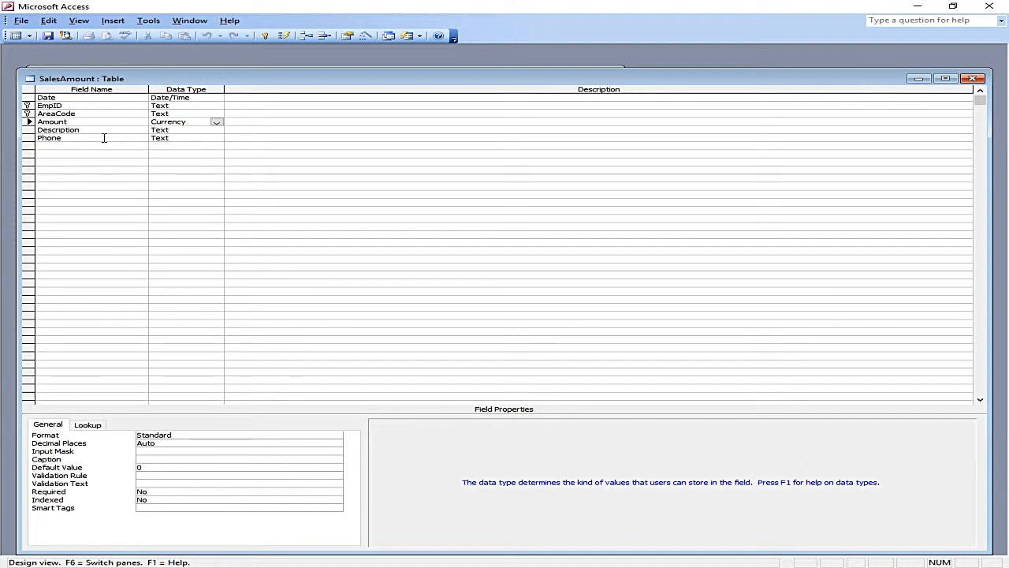
left_click(149, 466)
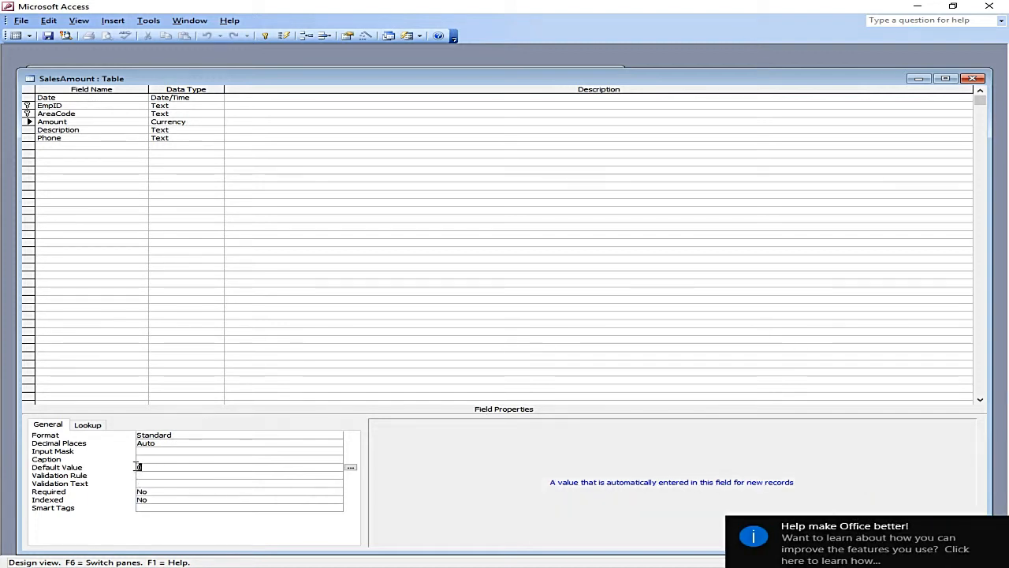
key("F6")
left_click(192, 118)
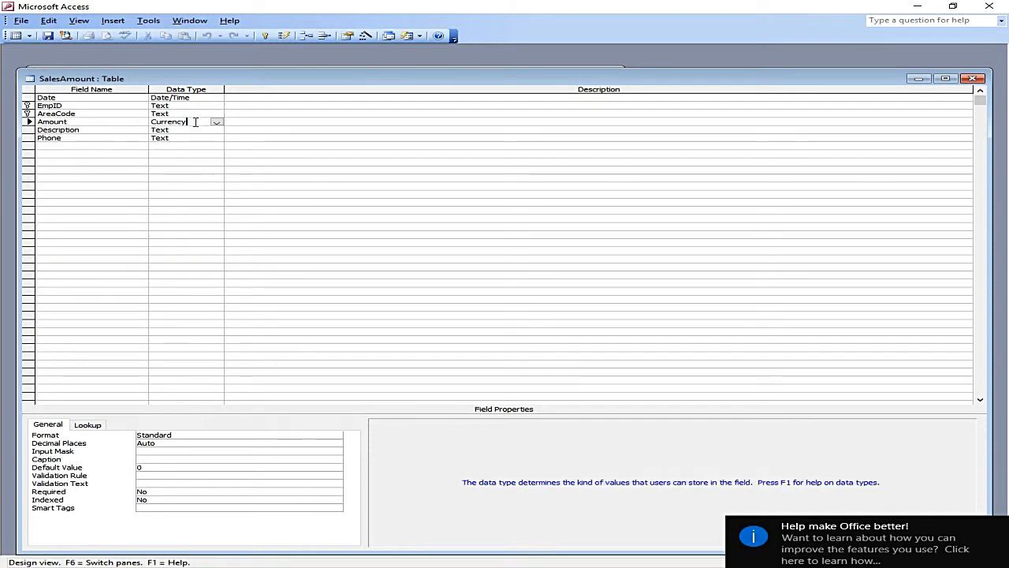
left_click(135, 466)
left_click(123, 471)
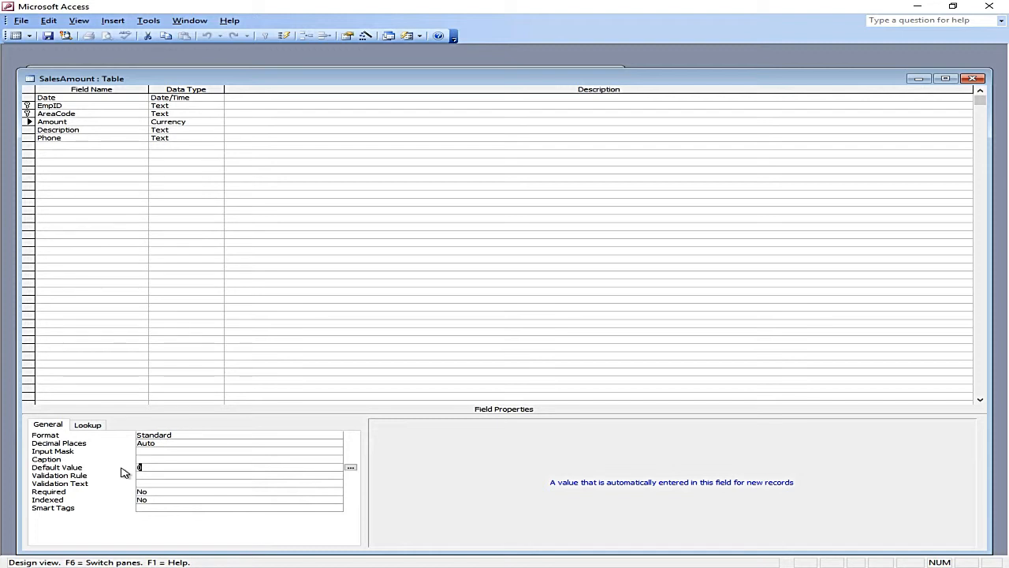
type("100")
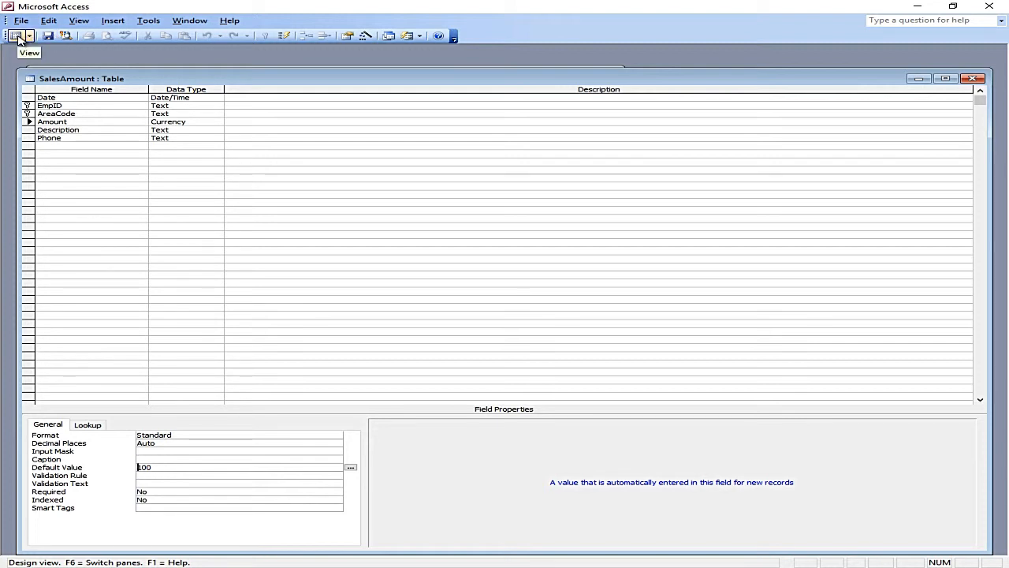
Step: Confirm the new record row shows 100.00 for Amount, then return to Design view
left_click(19, 36)
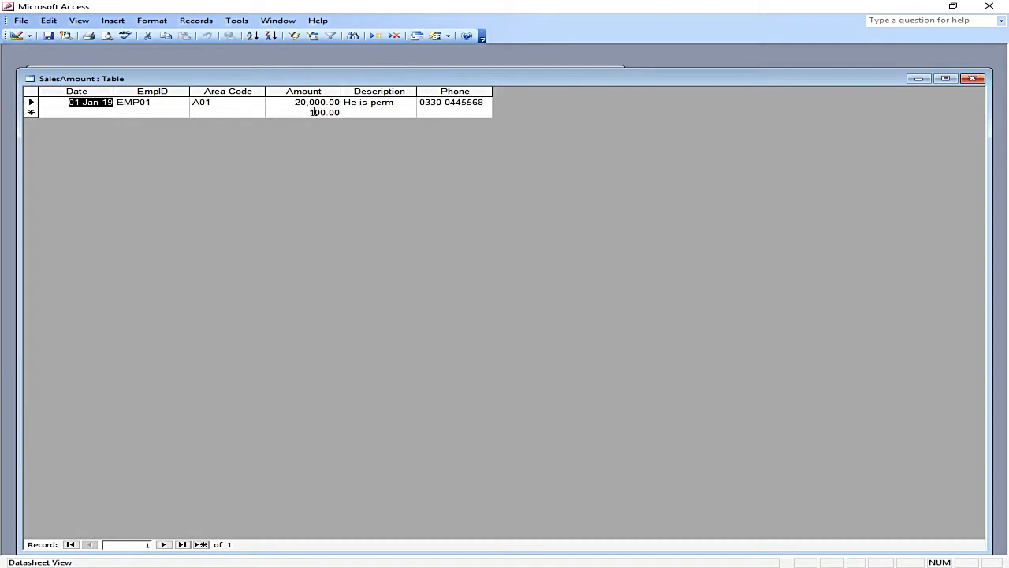
left_click_drag(309, 112, 328, 112)
key("Tab")
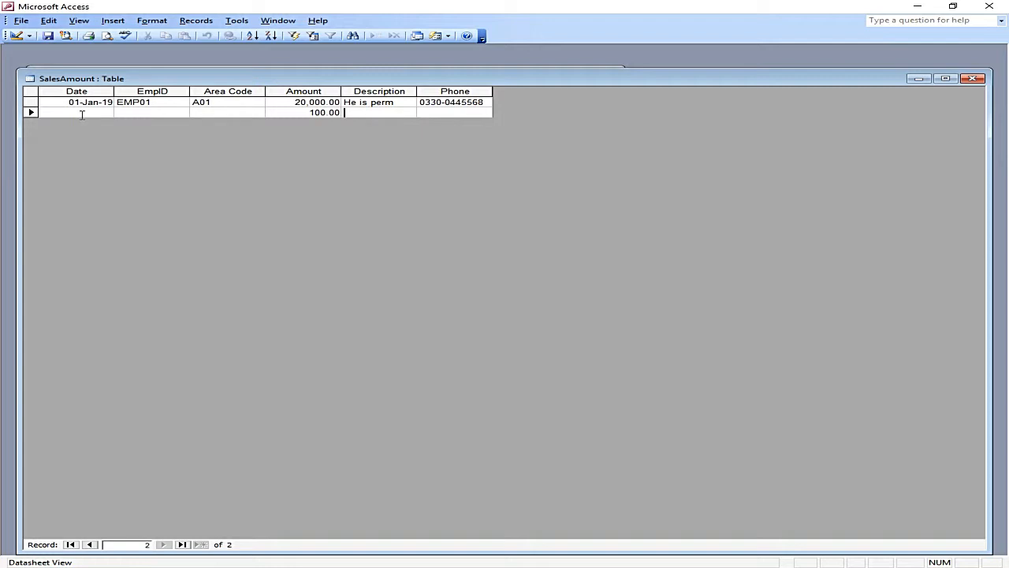
key("shift+Tab")
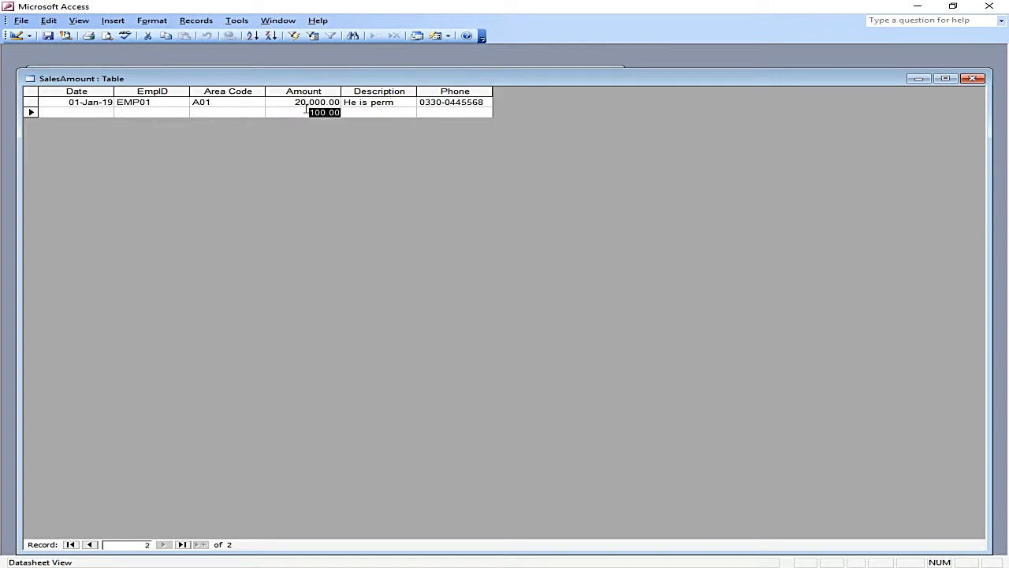
left_click(17, 37)
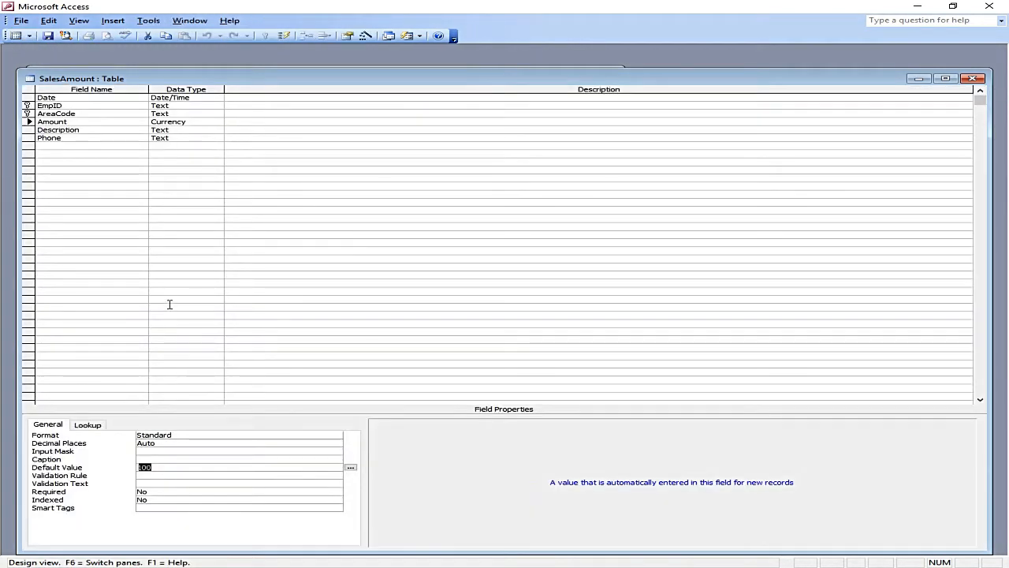
left_click(101, 140)
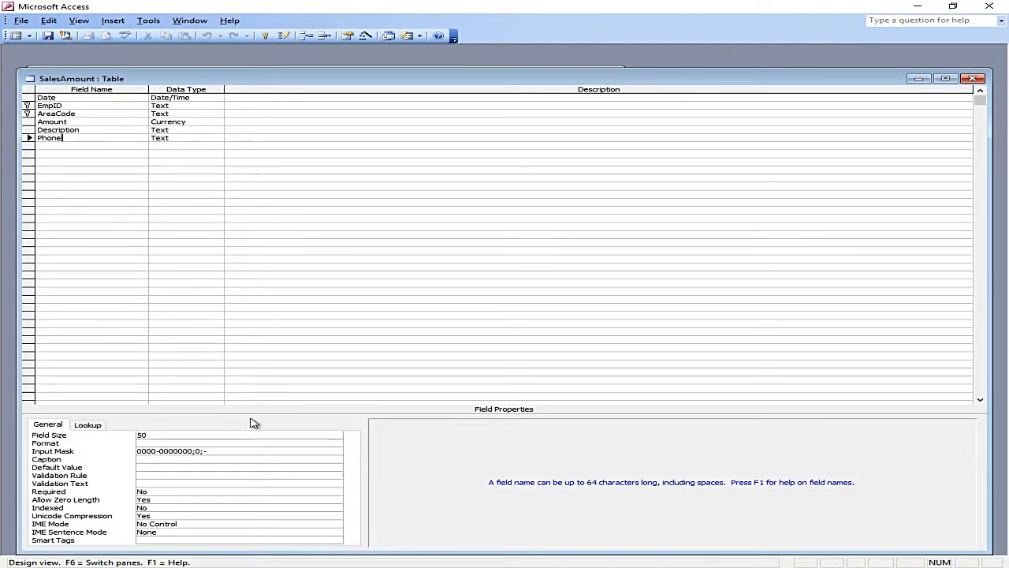
left_click(160, 474)
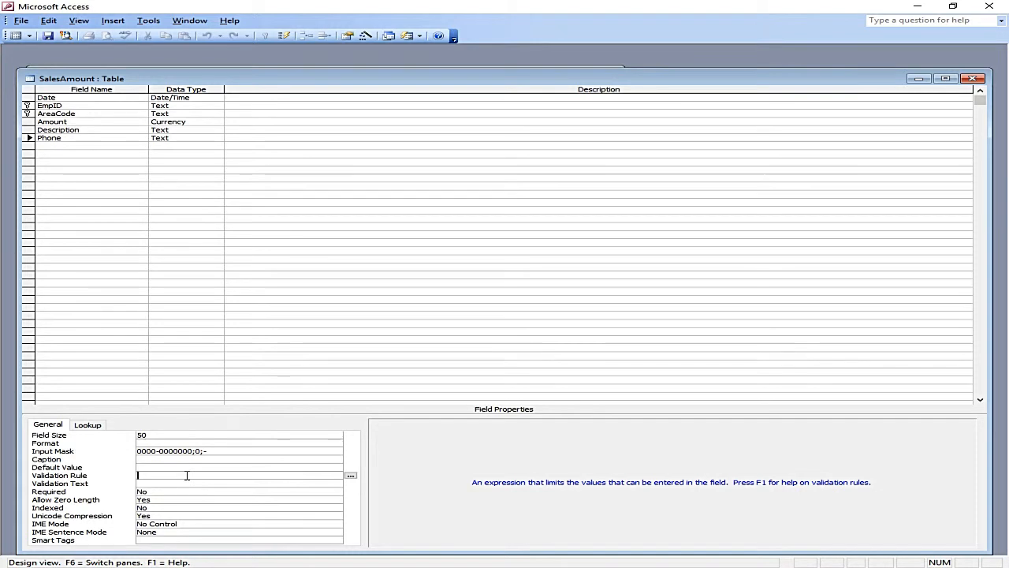
left_click(188, 137)
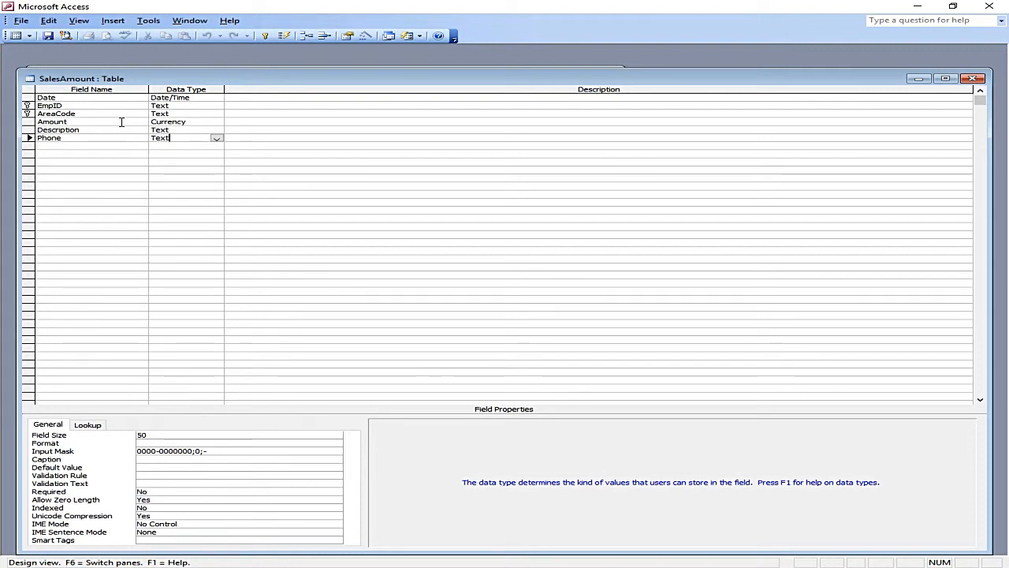
left_click(122, 121)
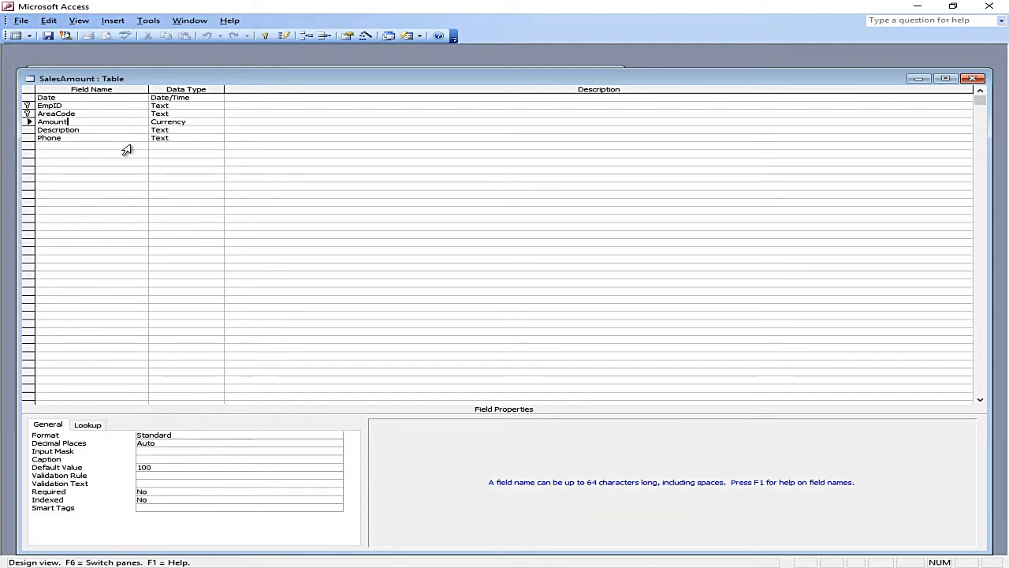
Step: Give Amount the validation rule >100 with the text 'Enter the number greather than 100', then save
left_click(159, 476)
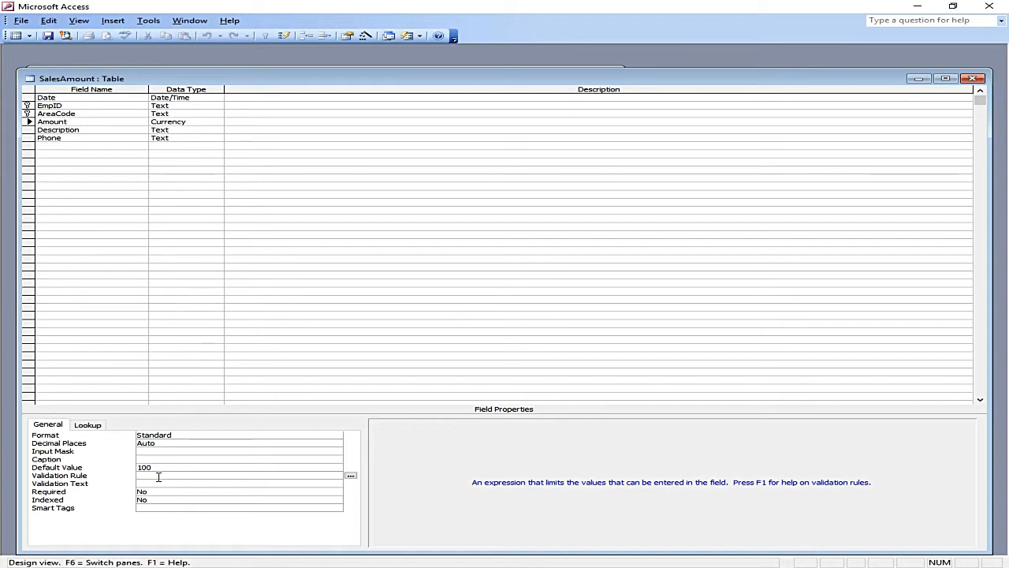
type(">100")
key("Return")
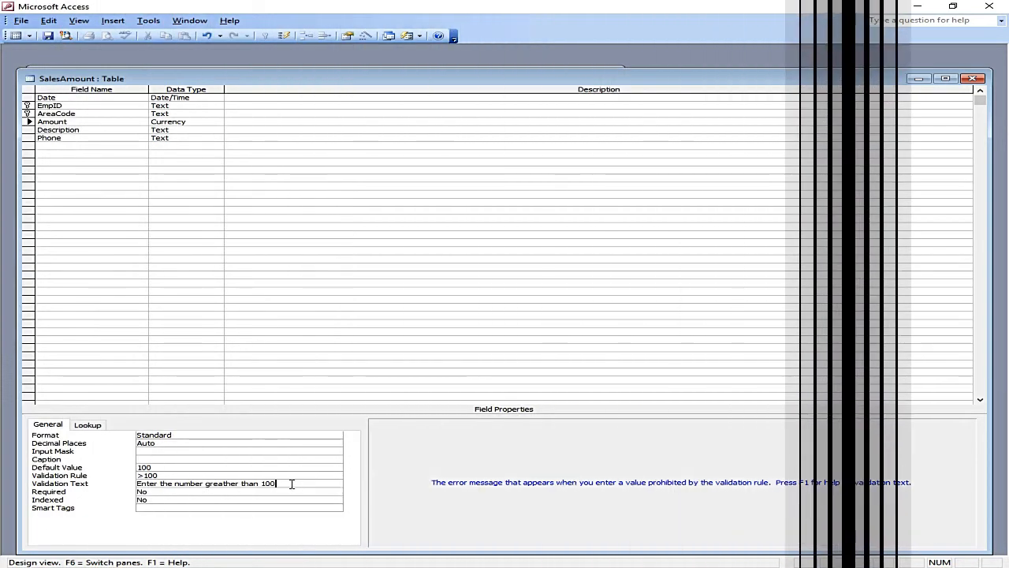
left_click(47, 36)
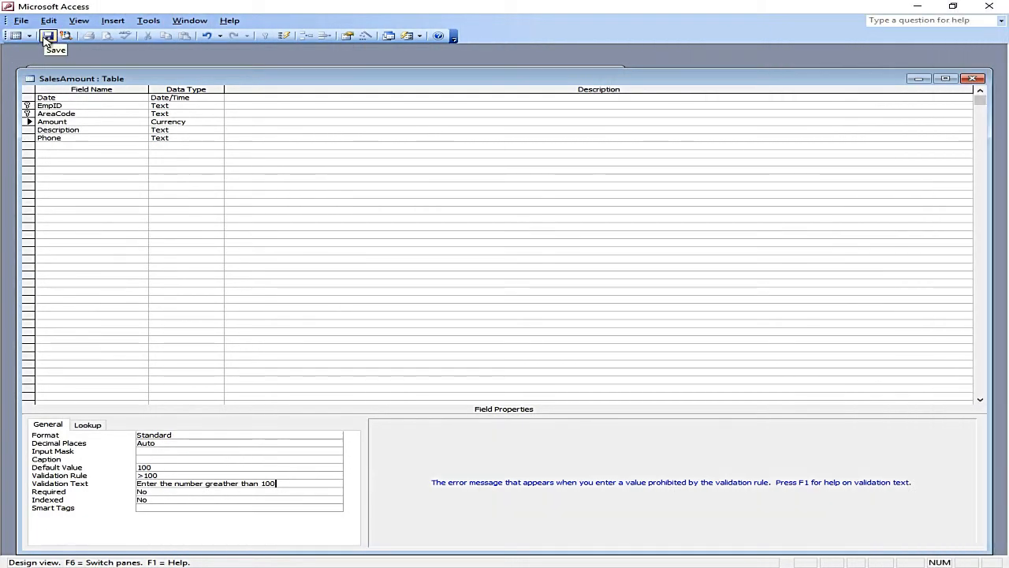
left_click(444, 322)
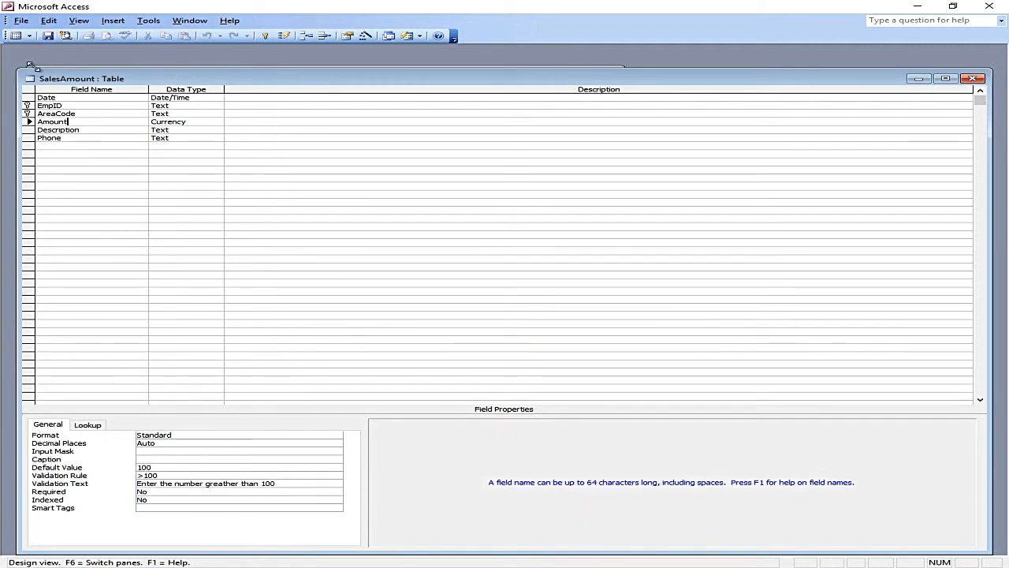
Step: Test the rule by entering 99 as row 1's Amount, then restore 20,000.00
left_click(16, 35)
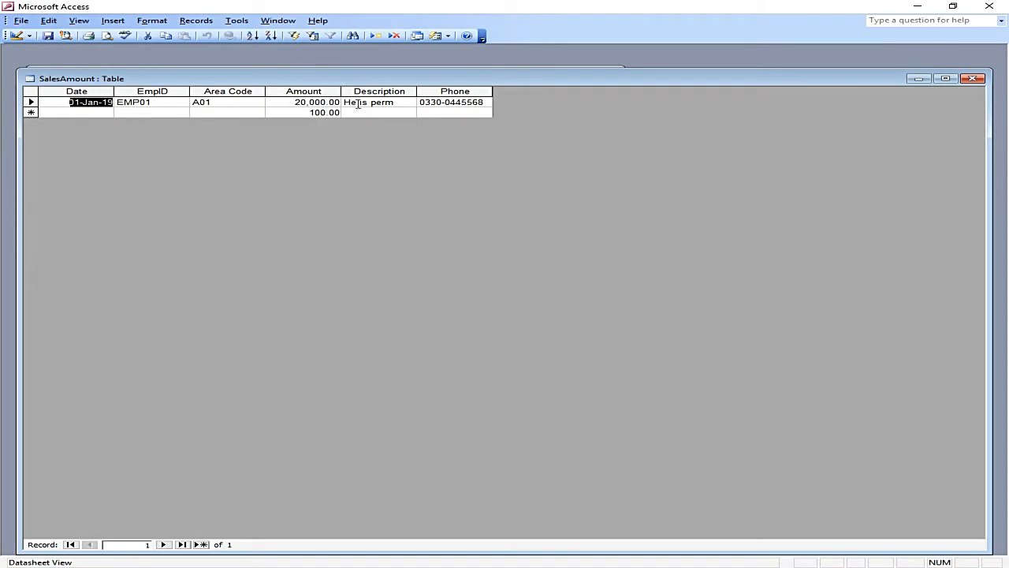
left_click_drag(297, 102, 354, 103)
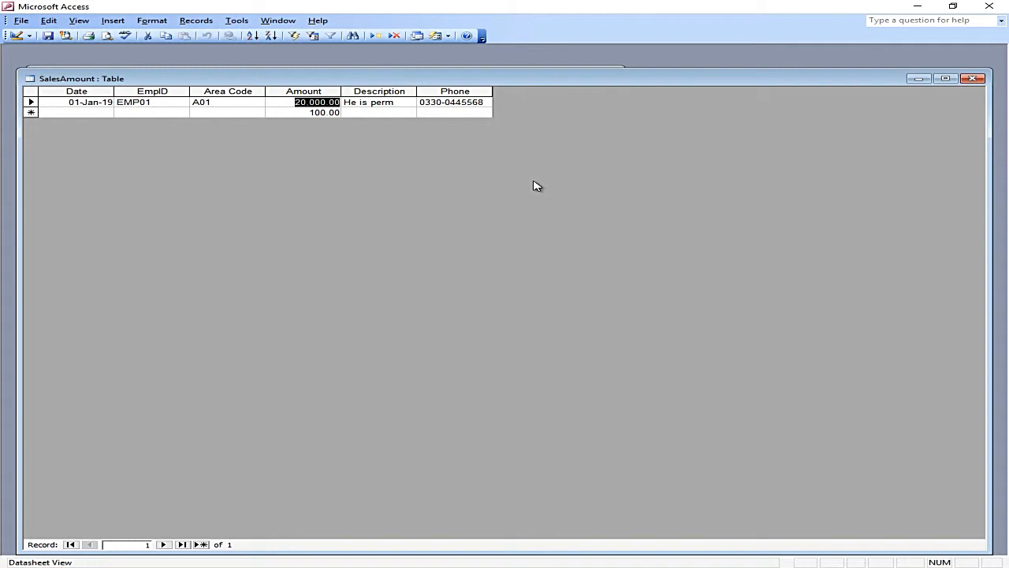
type("99")
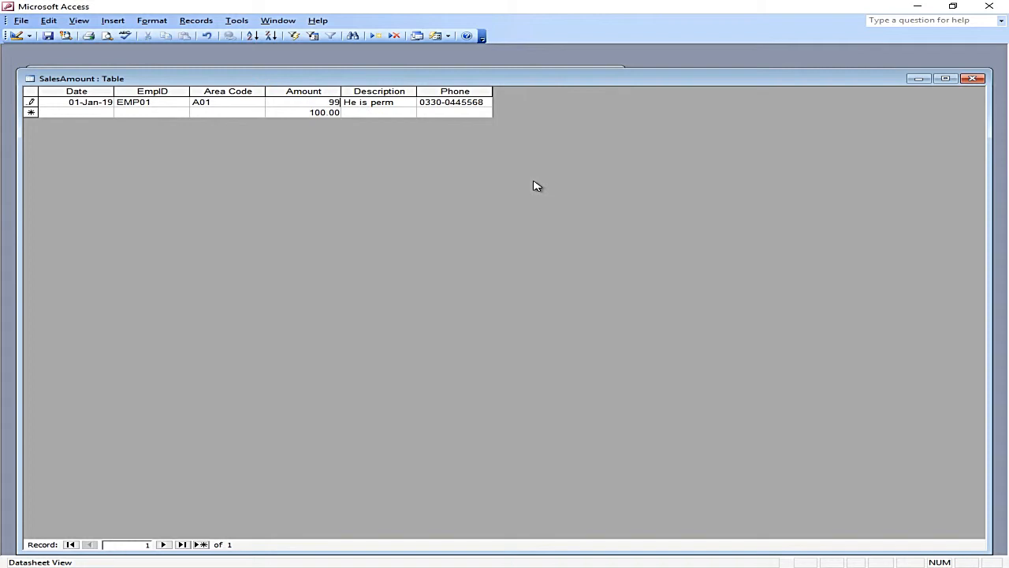
key("Tab")
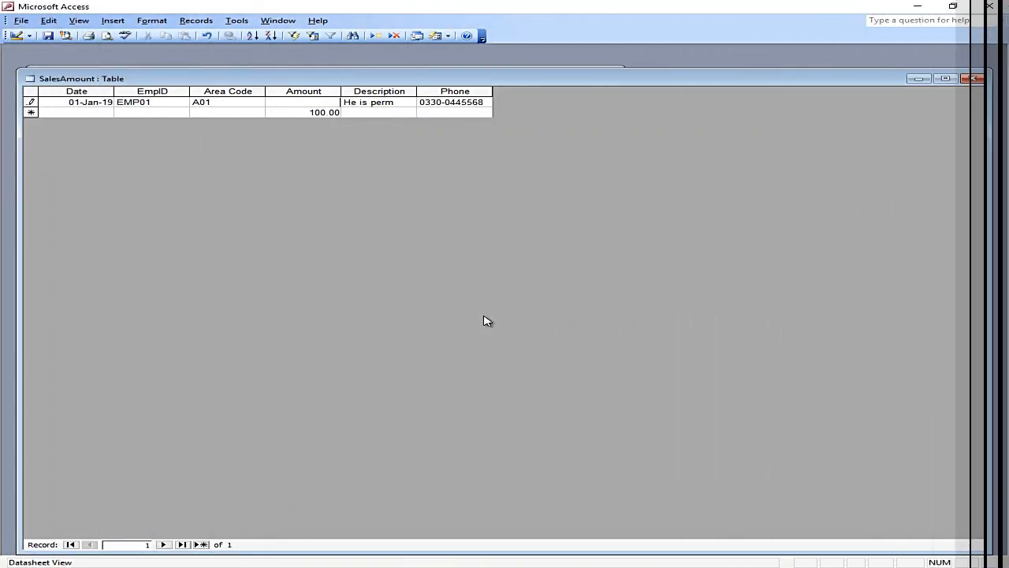
key("Escape")
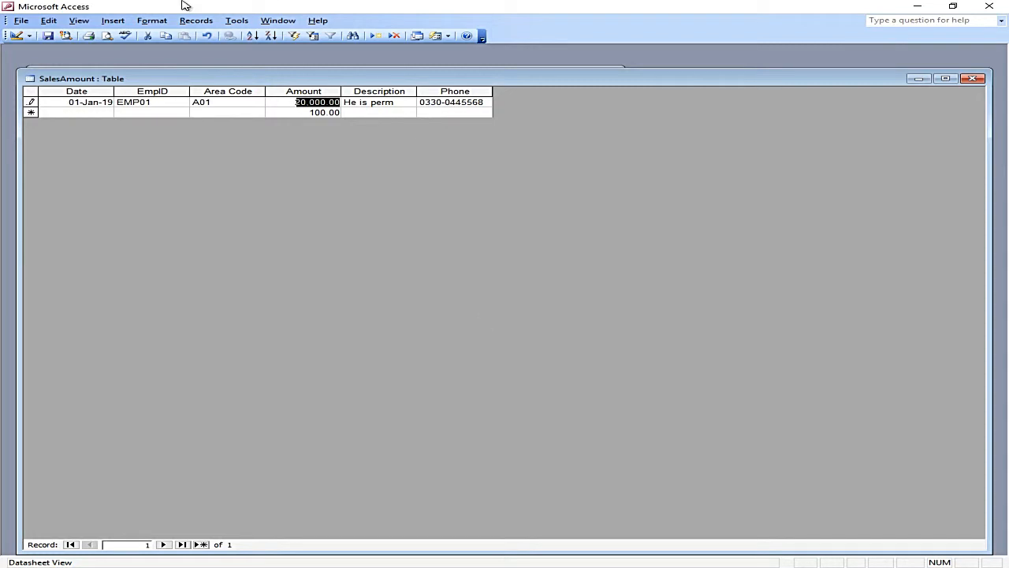
left_click(15, 36)
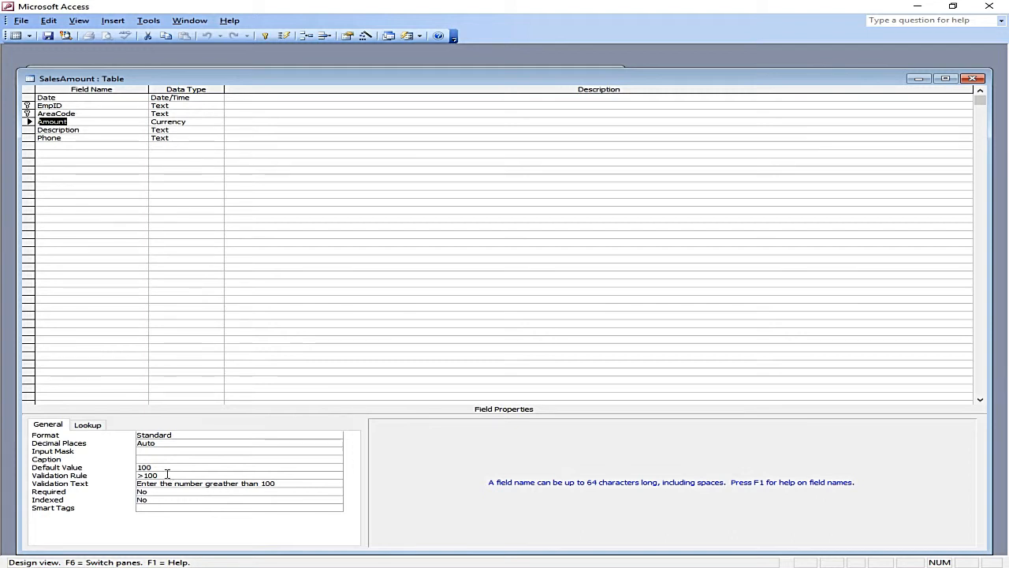
Step: Set Phone's Required property to Yes and save, accepting the check of existing data
left_click(105, 138)
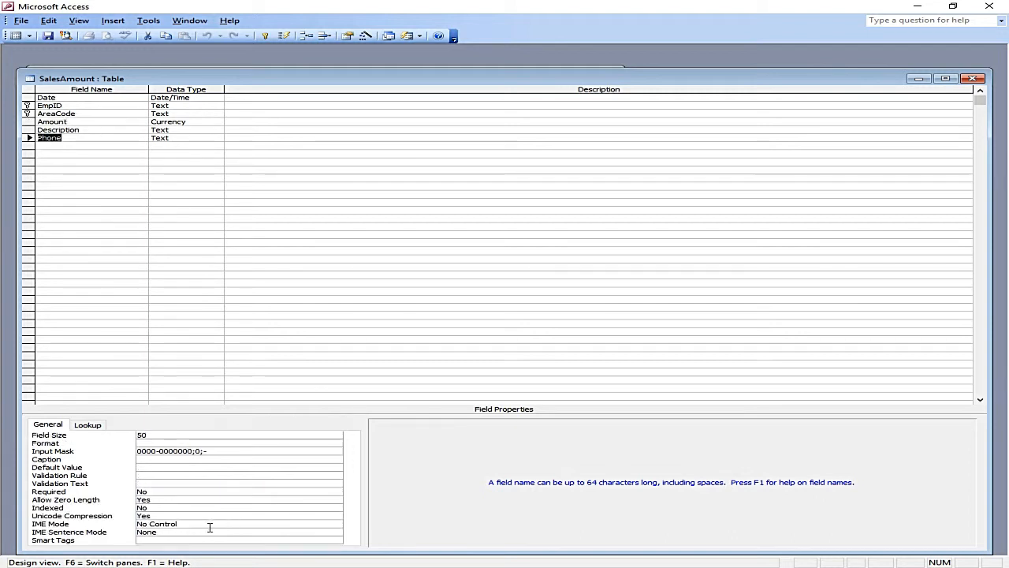
left_click(161, 492)
left_click(337, 495)
left_click(335, 499)
left_click(47, 37)
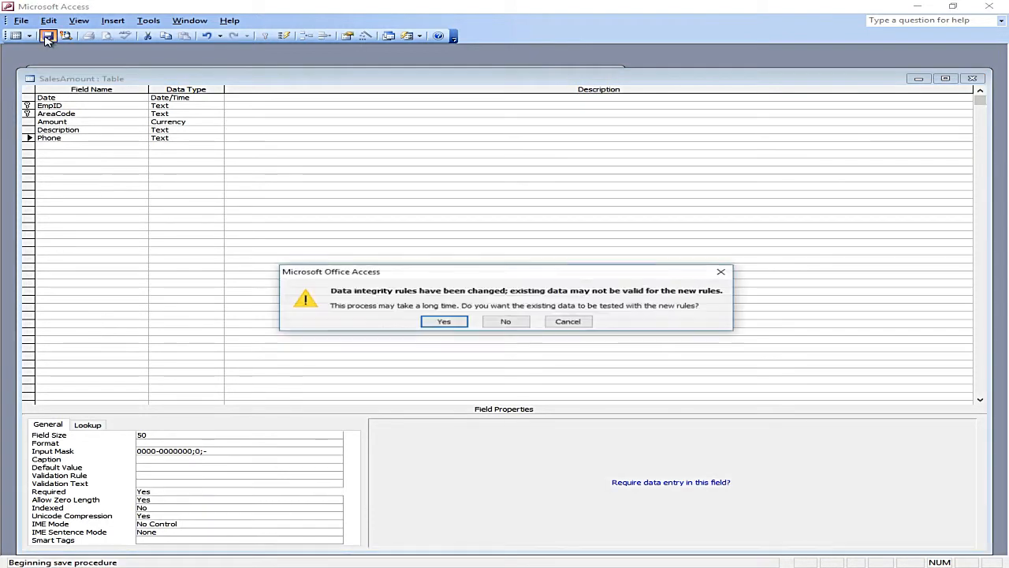
left_click(441, 319)
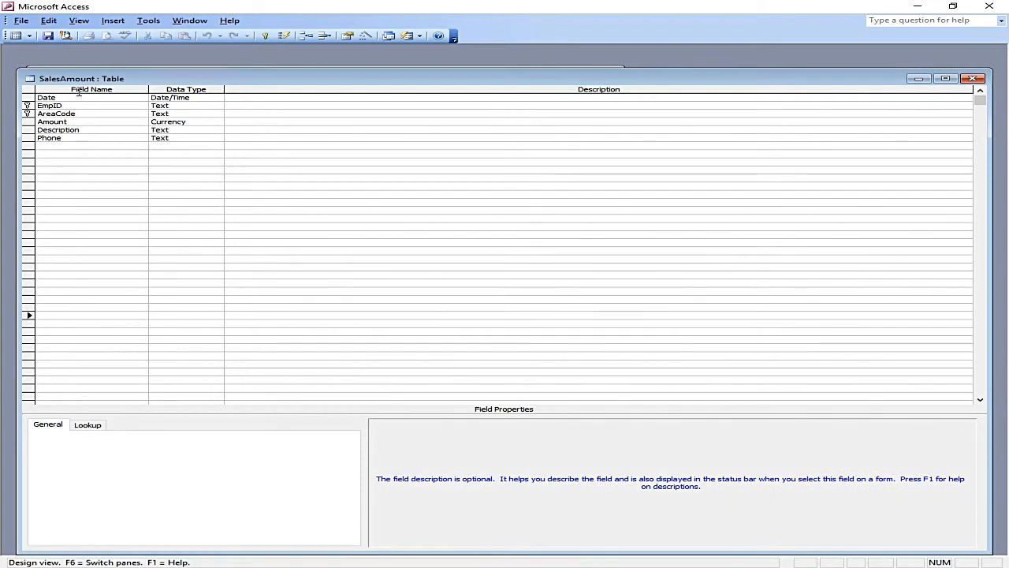
left_click(85, 138)
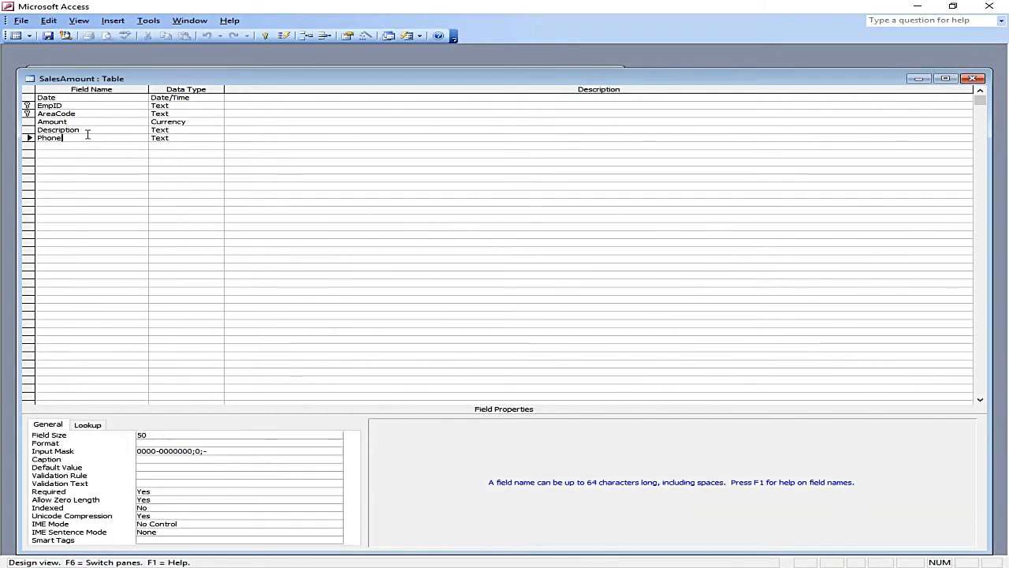
left_click(165, 492)
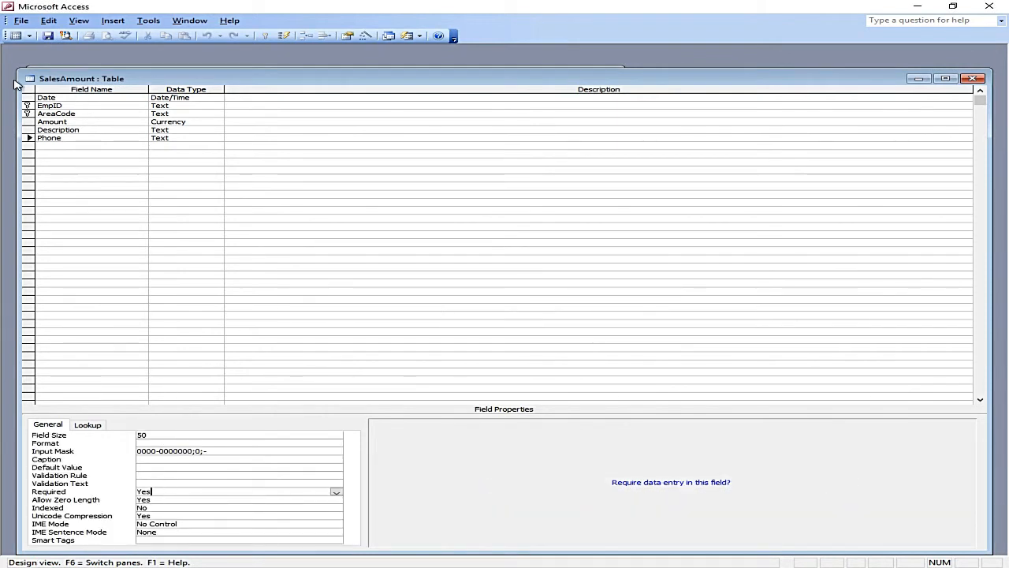
left_click(16, 36)
Step: Start the second record with date 01/01/19, EmpID EMP02 and Area Code A02
key("Tab")
key("Tab")
key("Tab")
key("Tab")
key("Tab")
key("Tab")
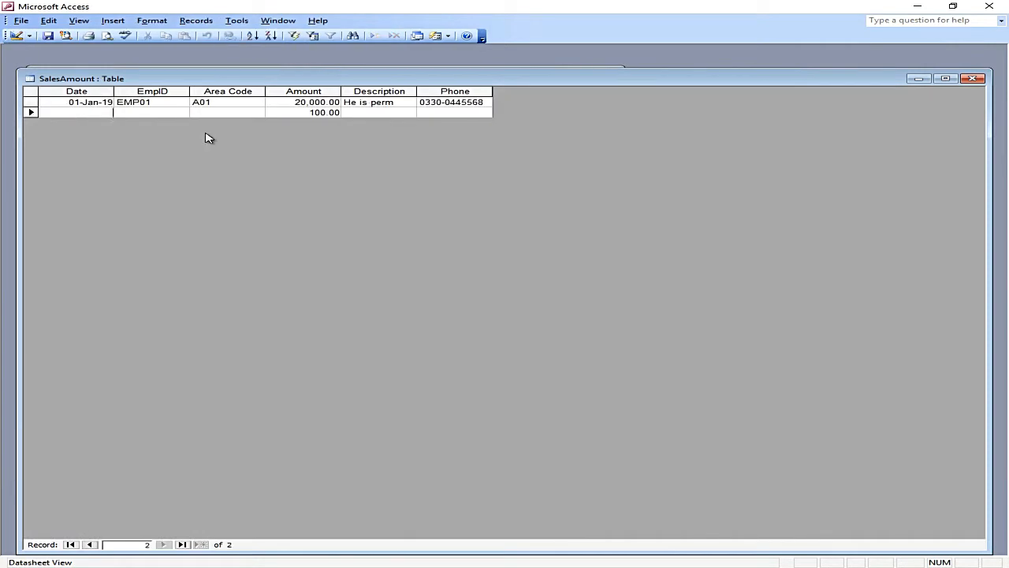
type("01/01/19")
key("Tab")
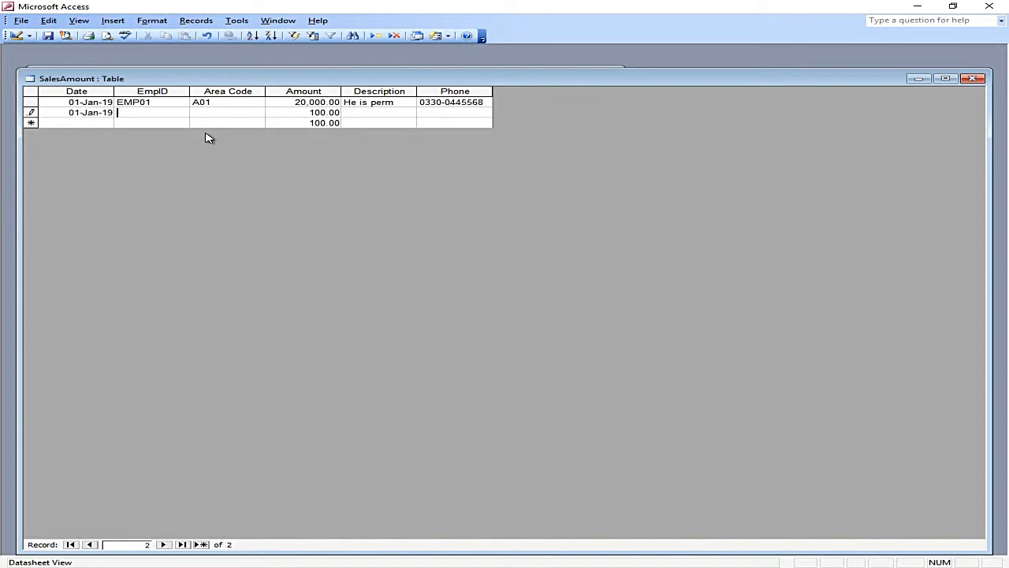
key("Caps_Lock")
type("EMP02")
key("Tab")
type("A02")
key("Tab")
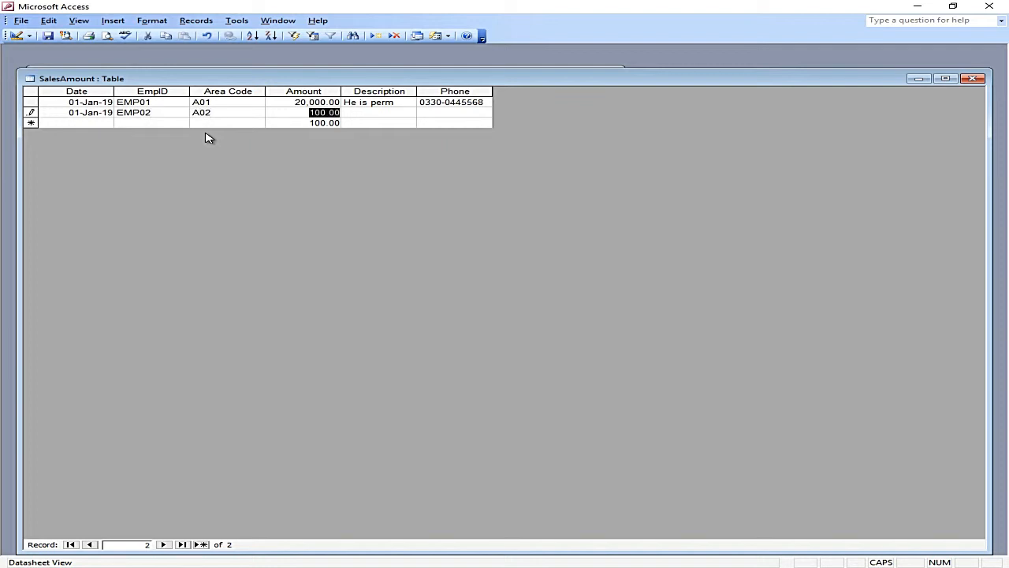
Step: Enter Amount 101 after the over-100 warning, add a phone number, and save the record
key("Tab")
key("Tab")
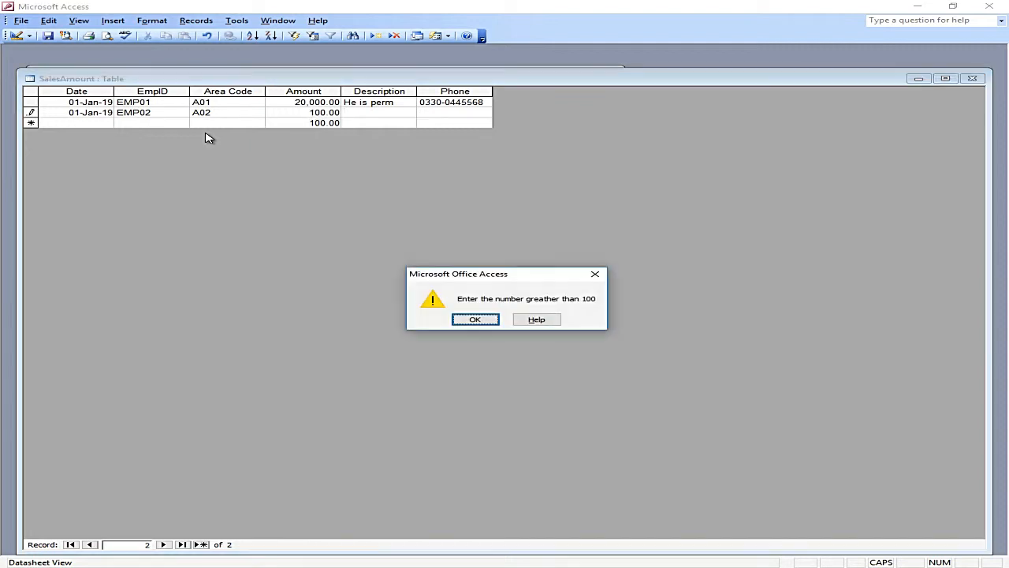
key("Return")
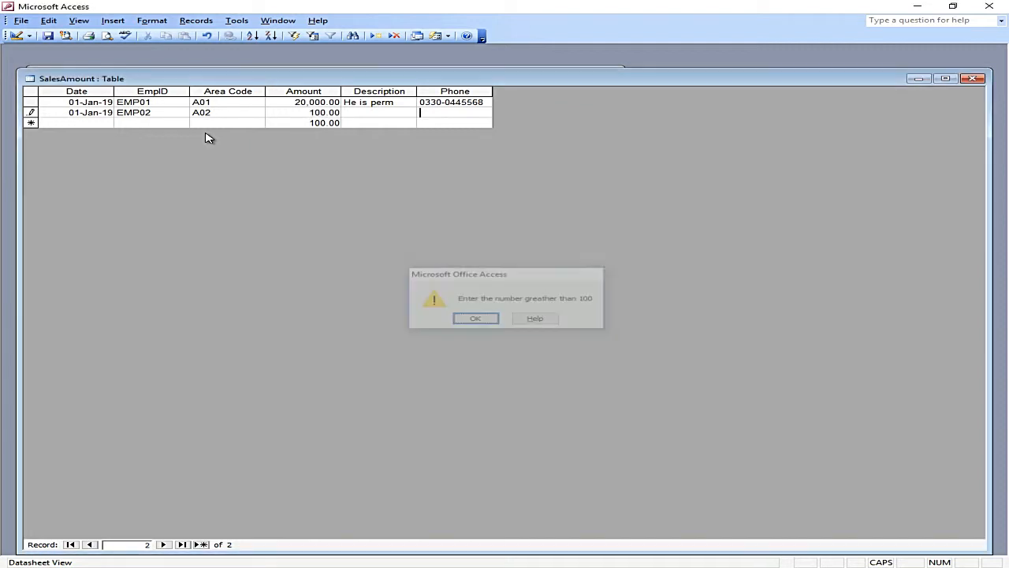
type("101")
key("Tab")
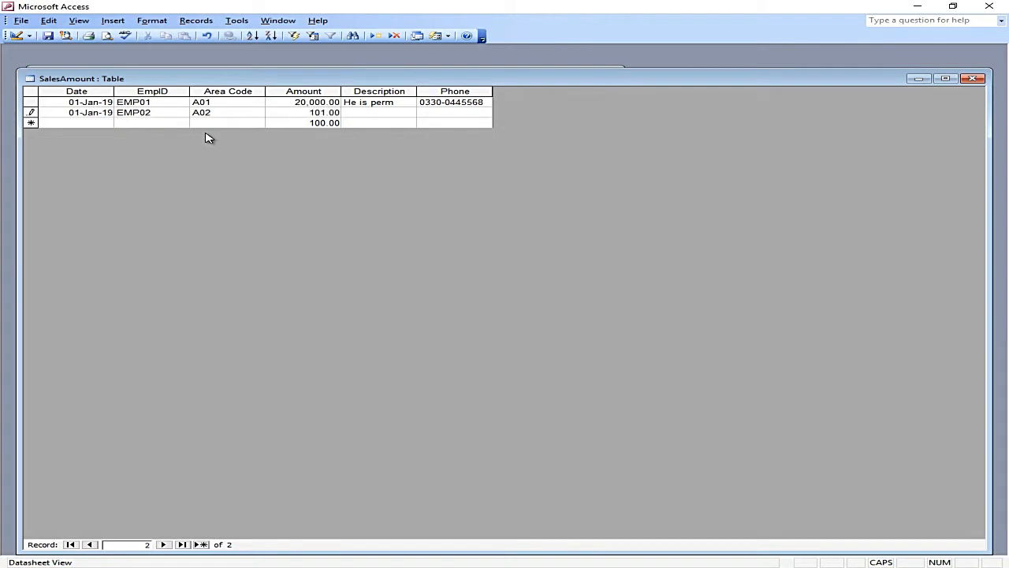
key("Tab")
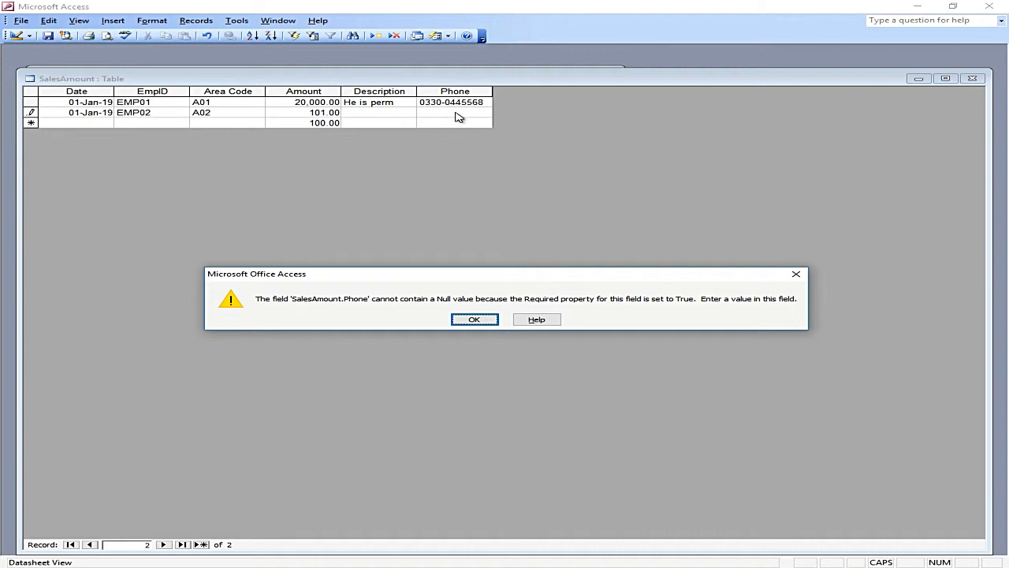
left_click(467, 320)
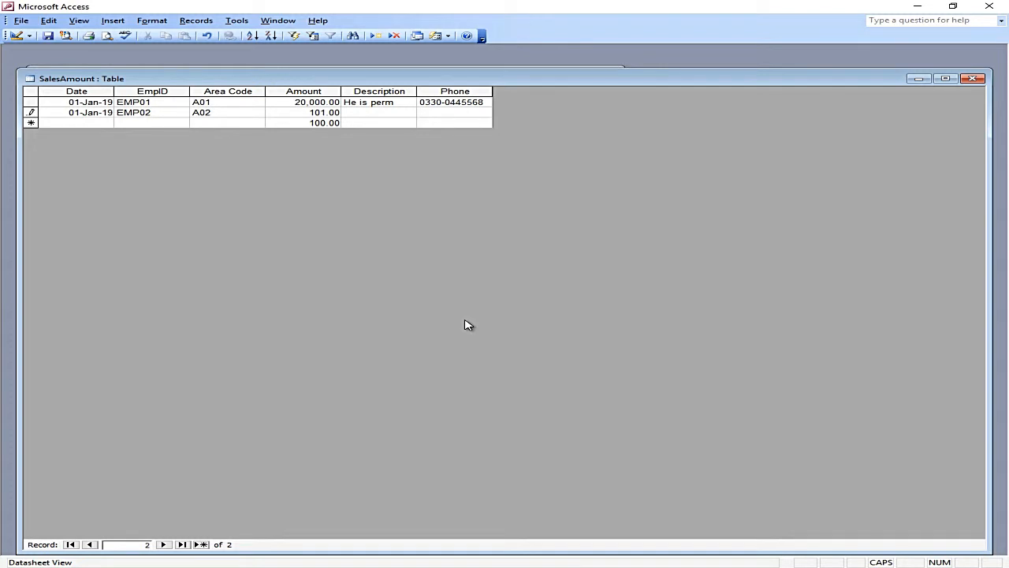
key("Return")
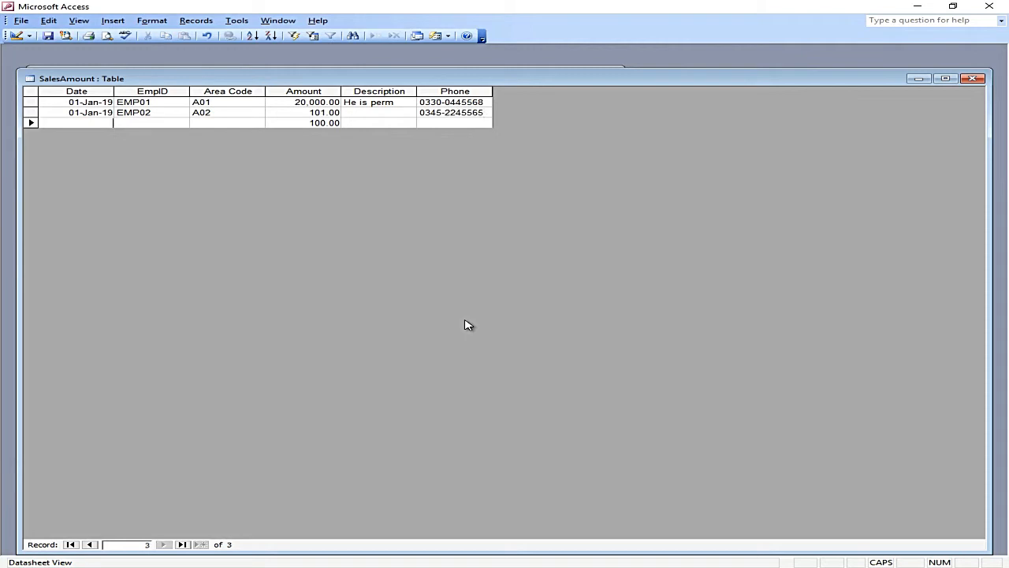
Step: Set Phone's Required back to No, save, and keep zero-length values allowed
left_click(15, 36)
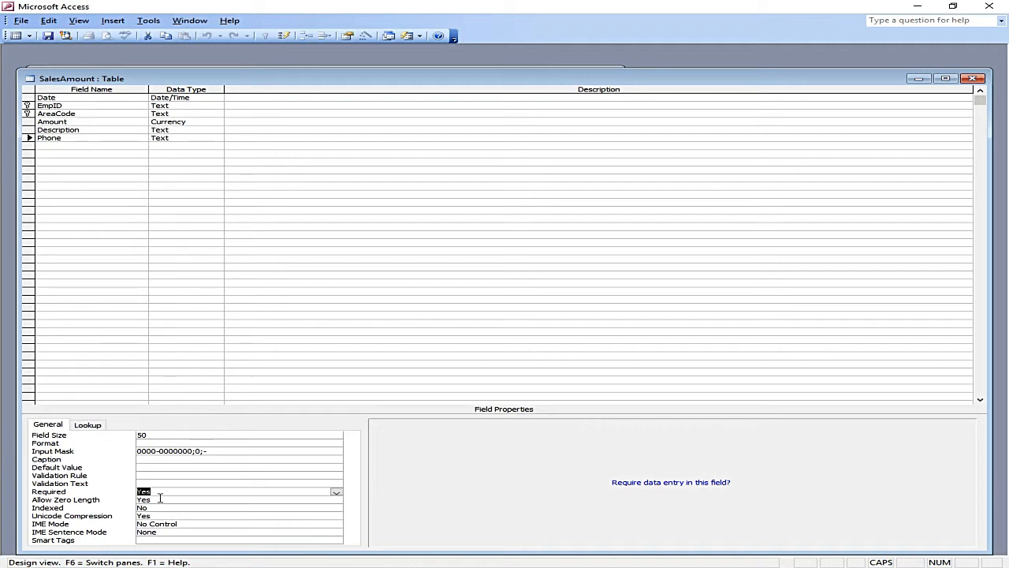
left_click(336, 491)
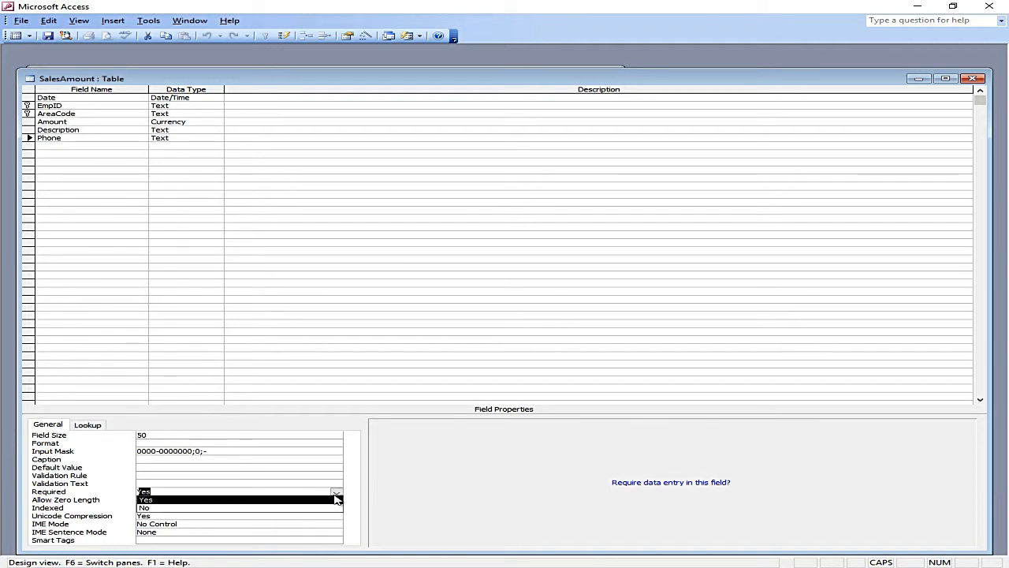
left_click(332, 507)
left_click(54, 36)
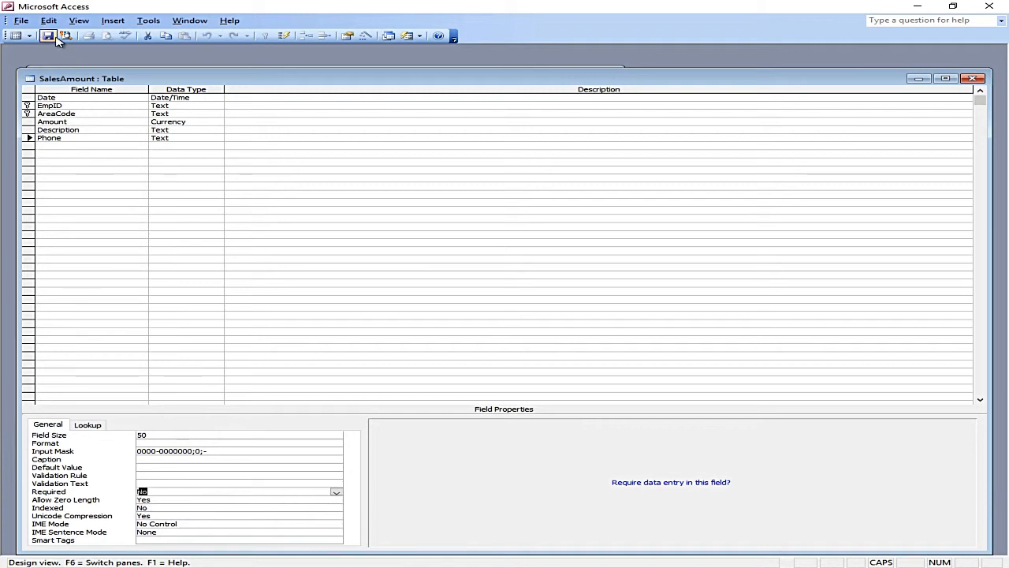
left_click(157, 499)
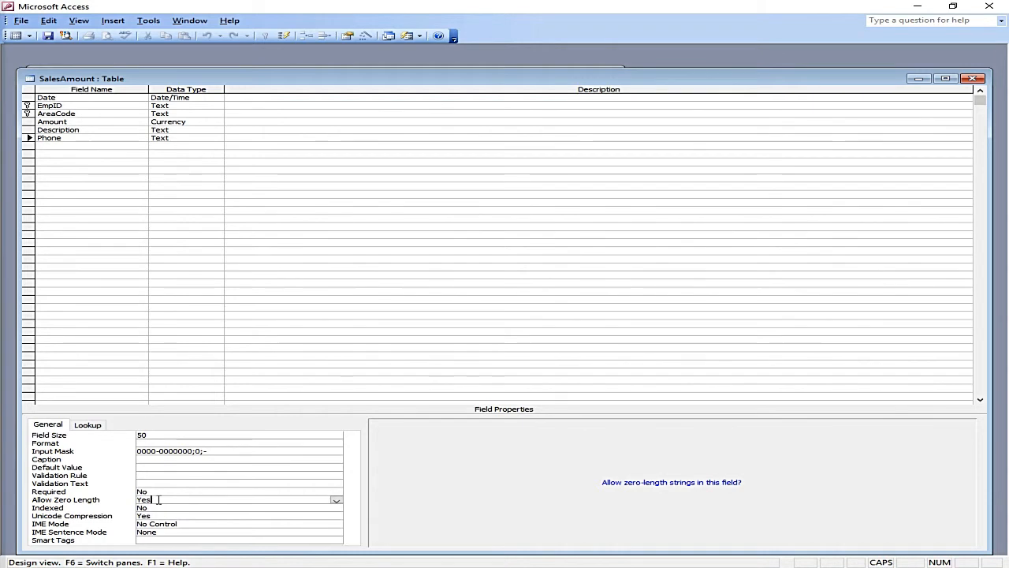
left_click(336, 501)
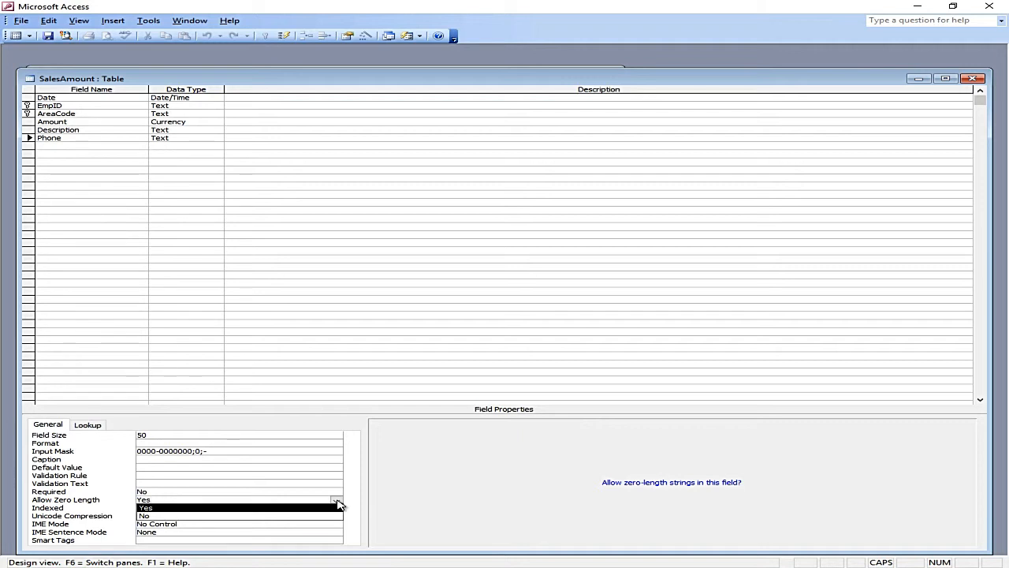
left_click(354, 487)
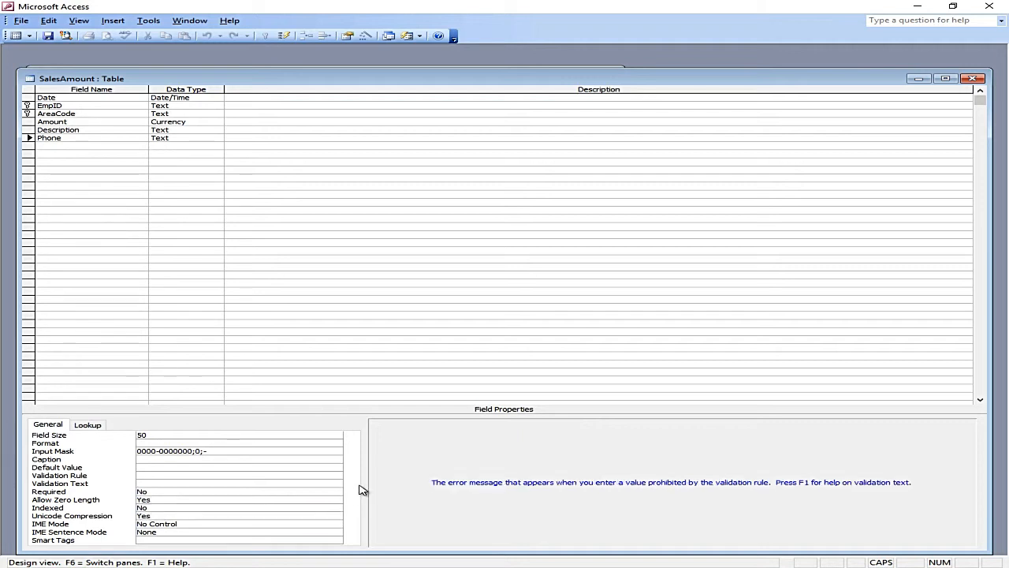
Step: Index Phone as Yes (Duplicates OK) and save, returning to the records
left_click(82, 130)
left_click(86, 140)
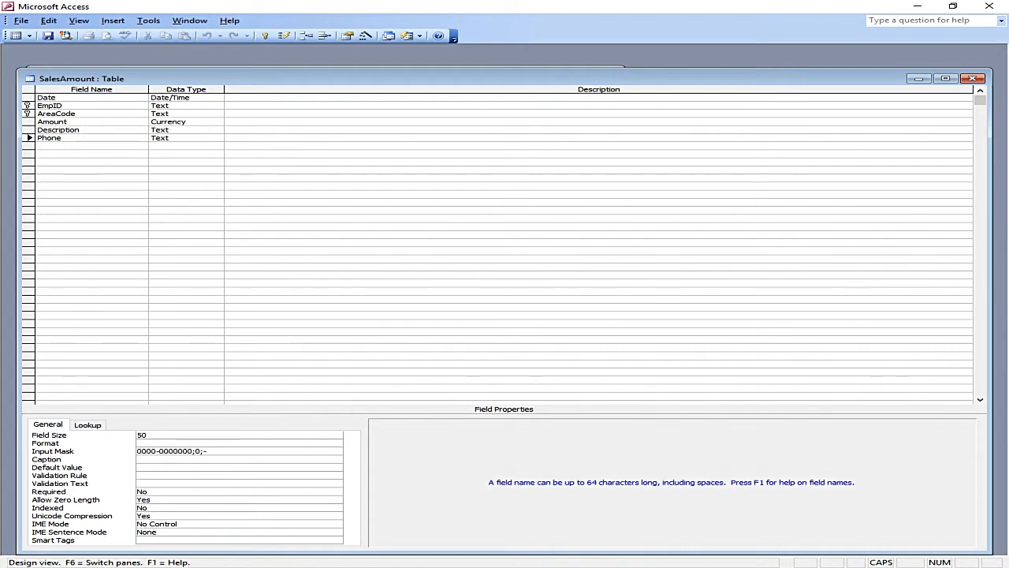
left_click(218, 508)
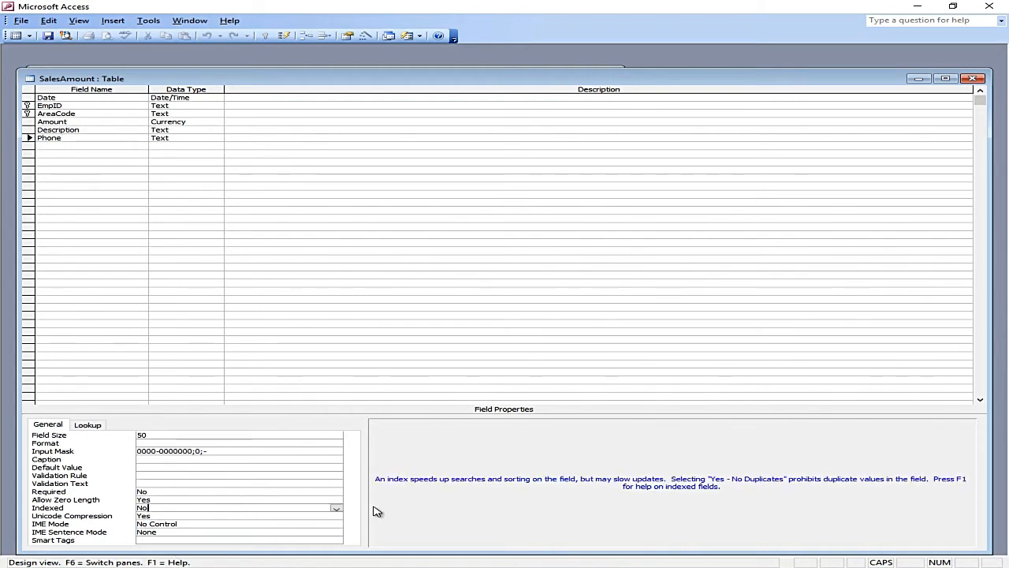
left_click(338, 508)
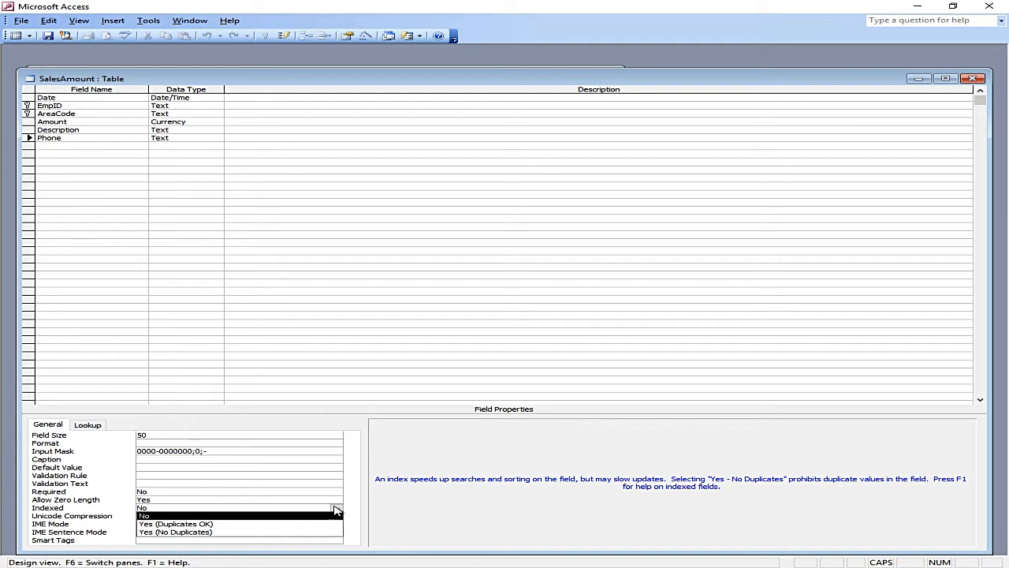
left_click(175, 524)
left_click(15, 35)
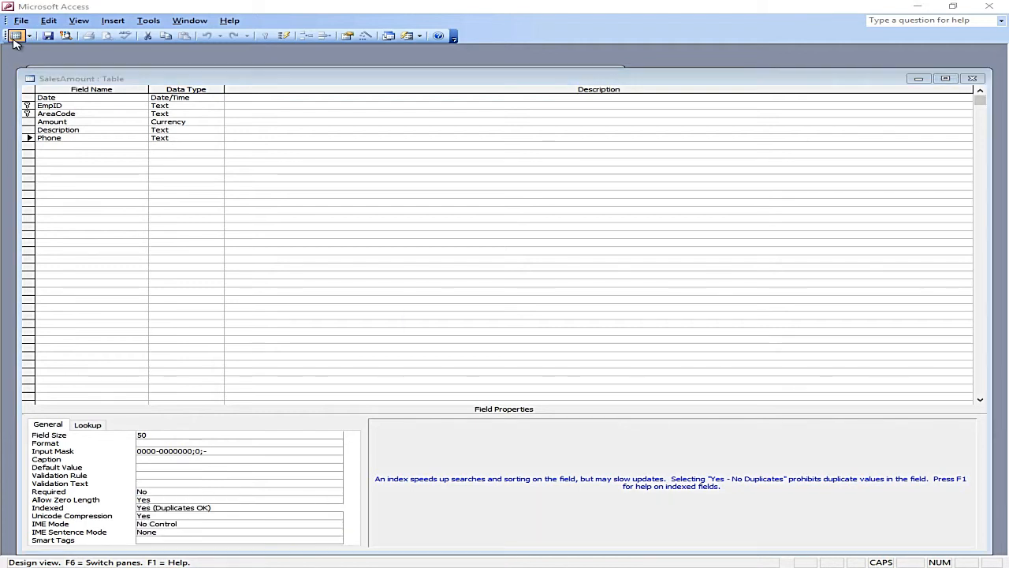
left_click(477, 322)
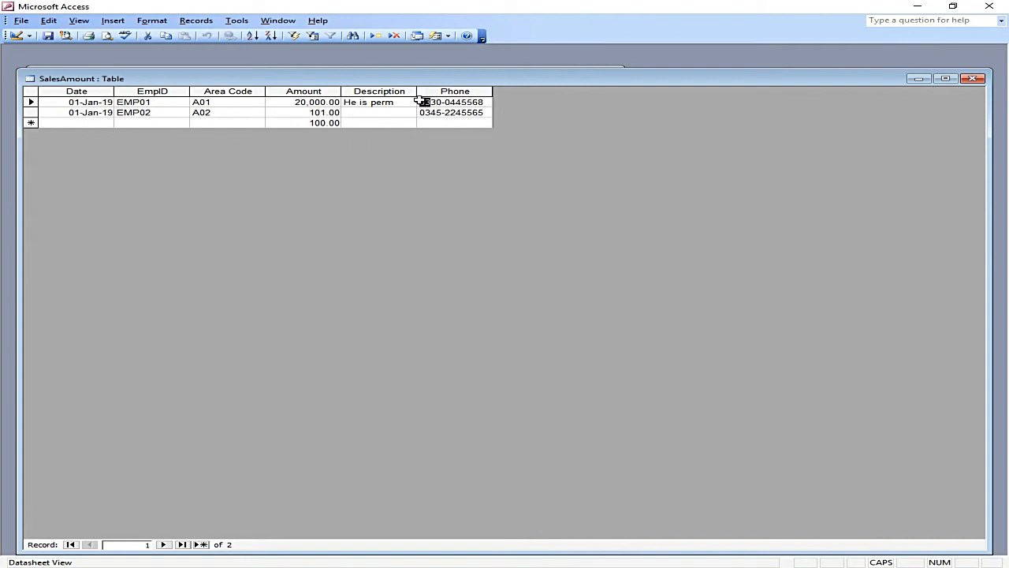
Step: Change Phone's Indexed setting to Yes (No Duplicates) and go back to Datasheet View
left_click(431, 121)
left_click(16, 35)
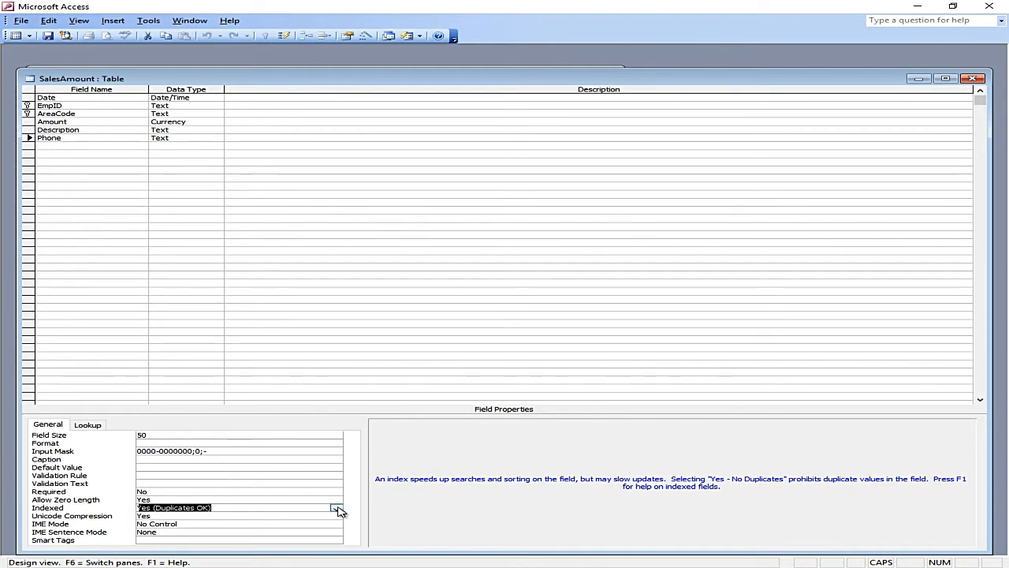
left_click(338, 512)
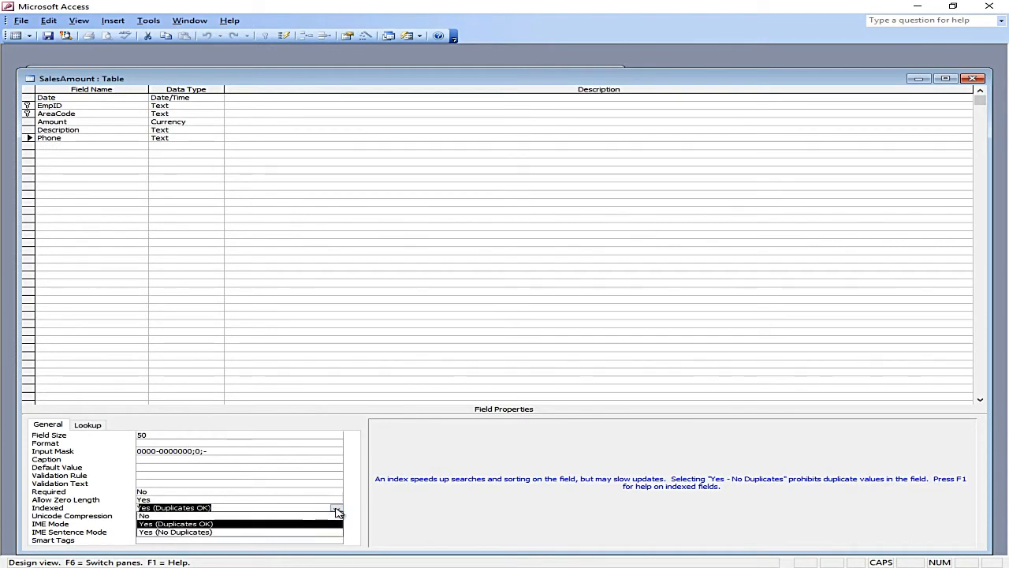
left_click(322, 533)
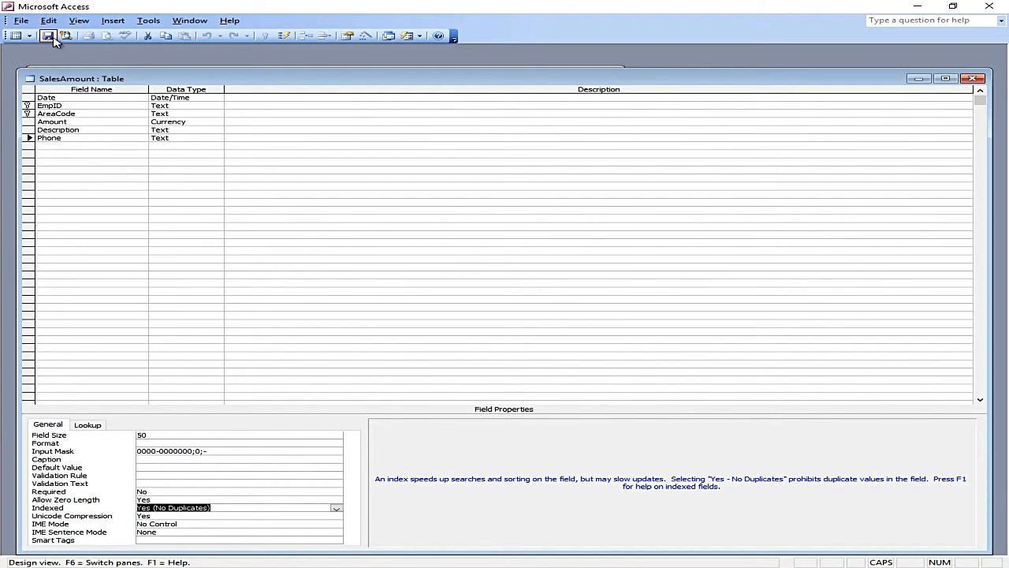
left_click(16, 35)
left_click(92, 121)
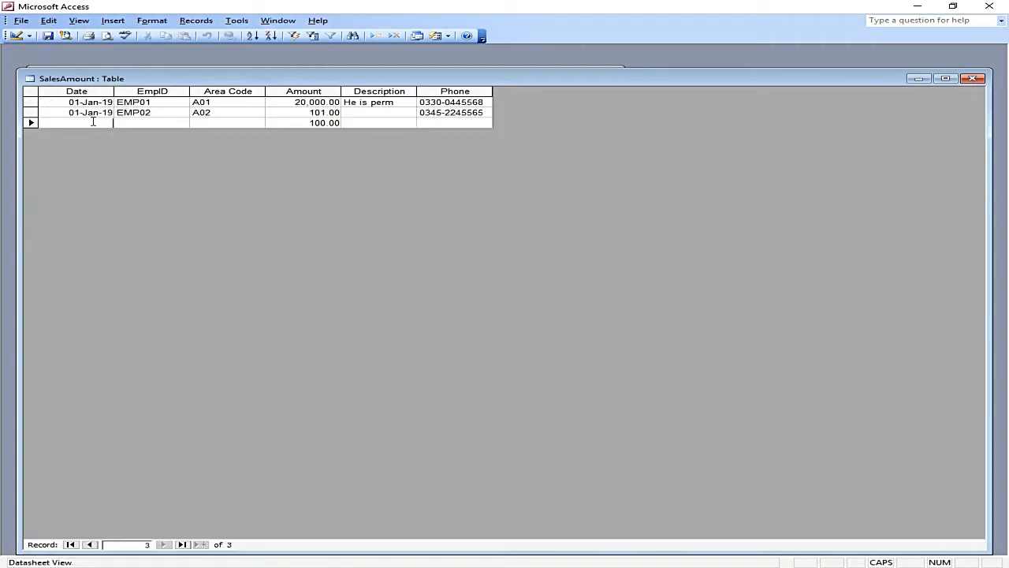
left_click_drag(483, 112, 426, 113)
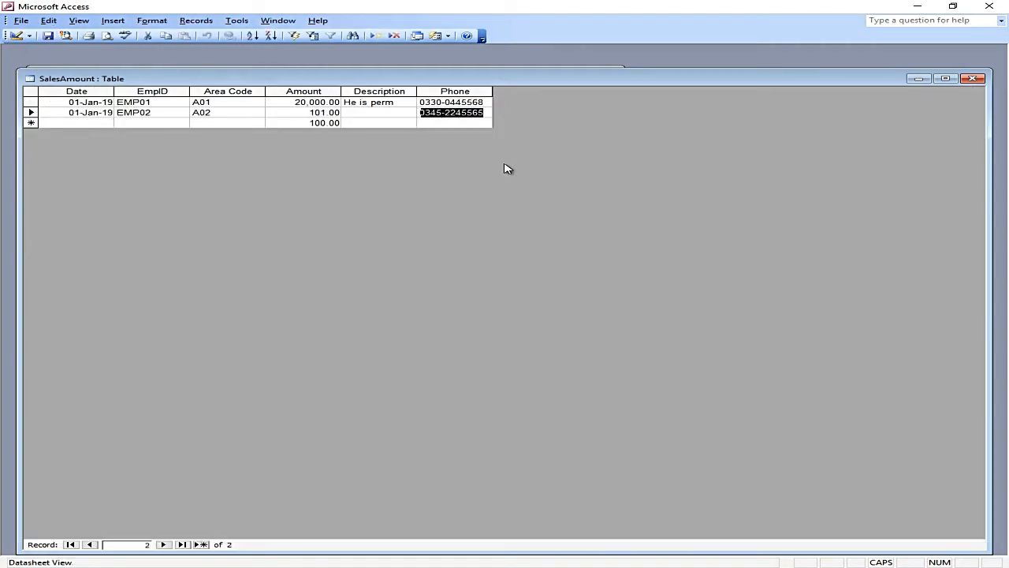
key("BackSpace")
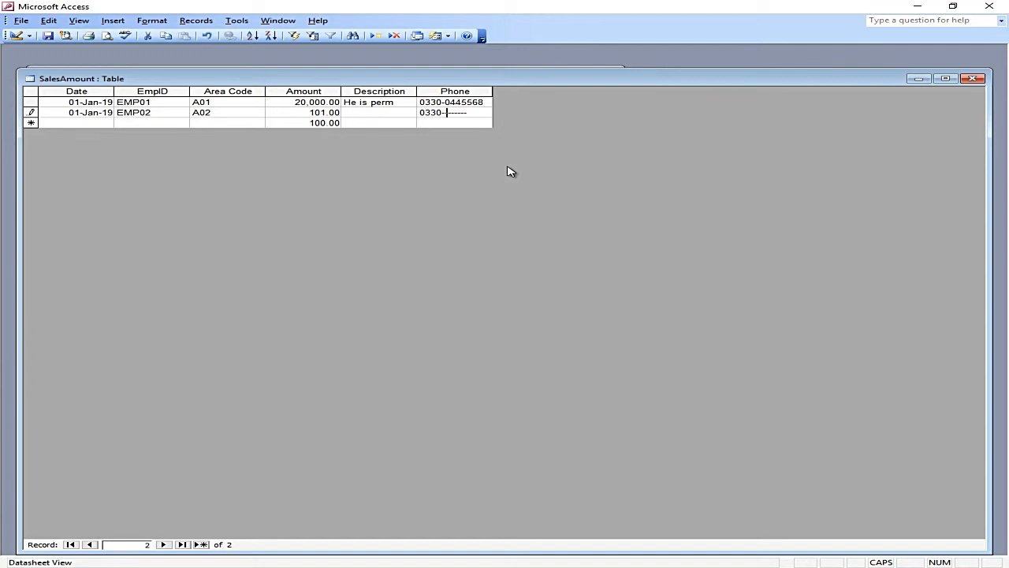
key("Return")
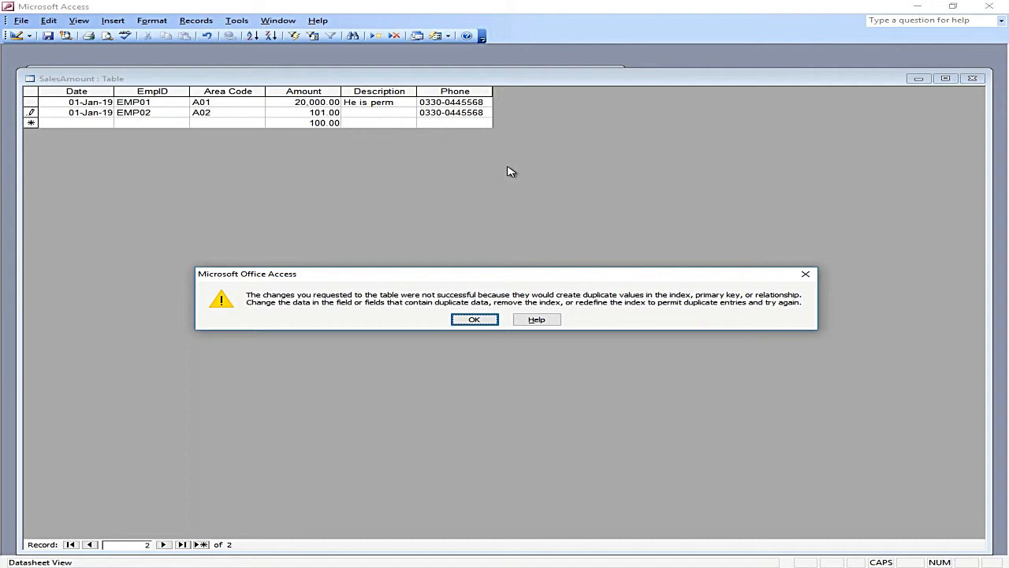
left_click(474, 320)
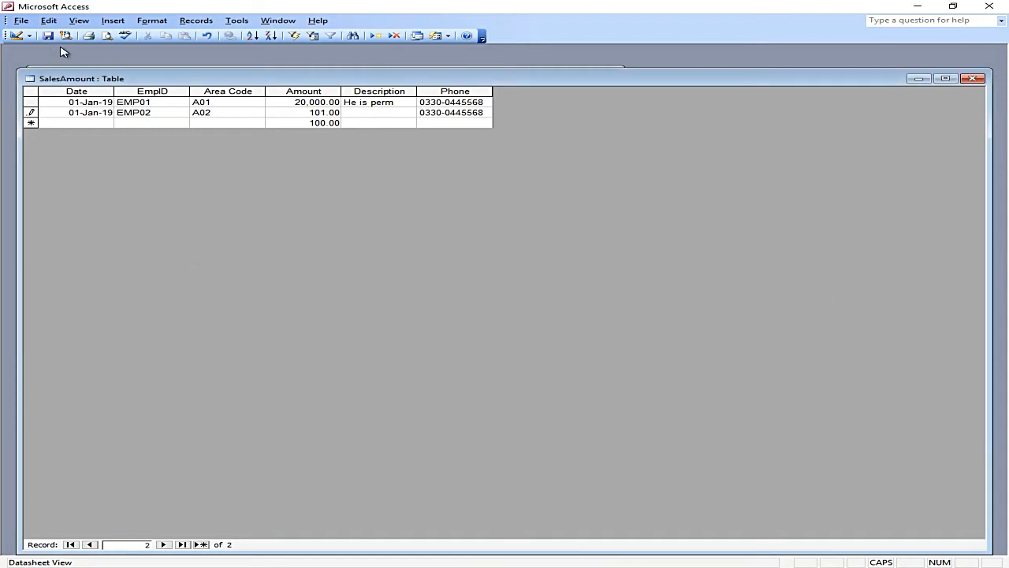
left_click(17, 36)
Step: Set Phone's Indexed property to No
left_click(336, 508)
left_click(323, 515)
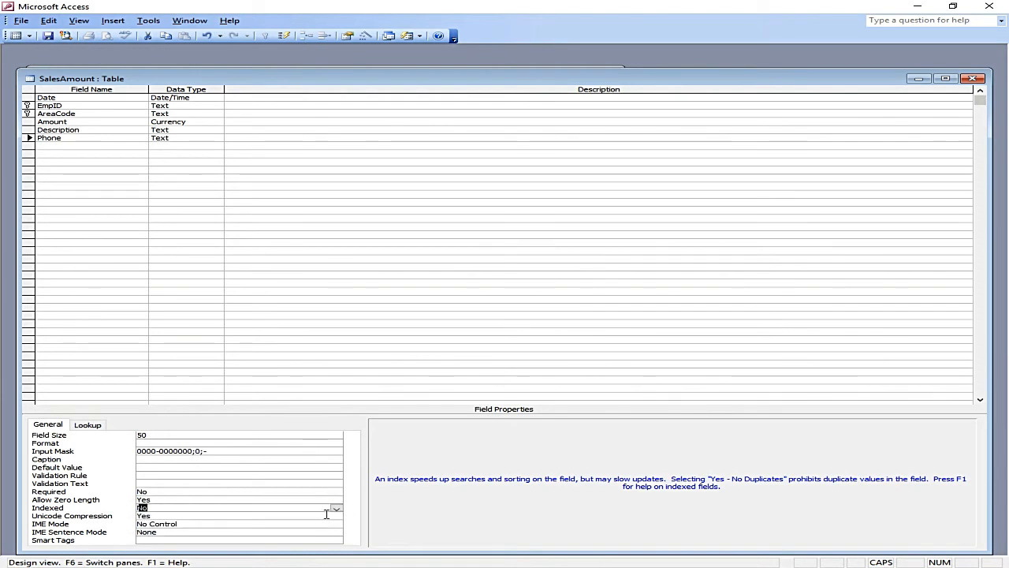
left_click(258, 518)
left_click(258, 524)
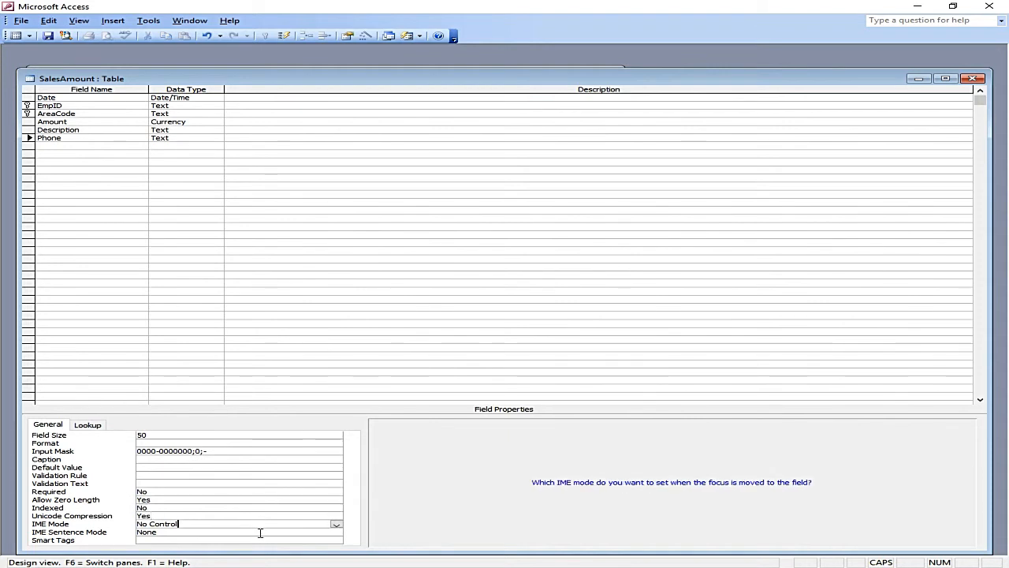
left_click(260, 533)
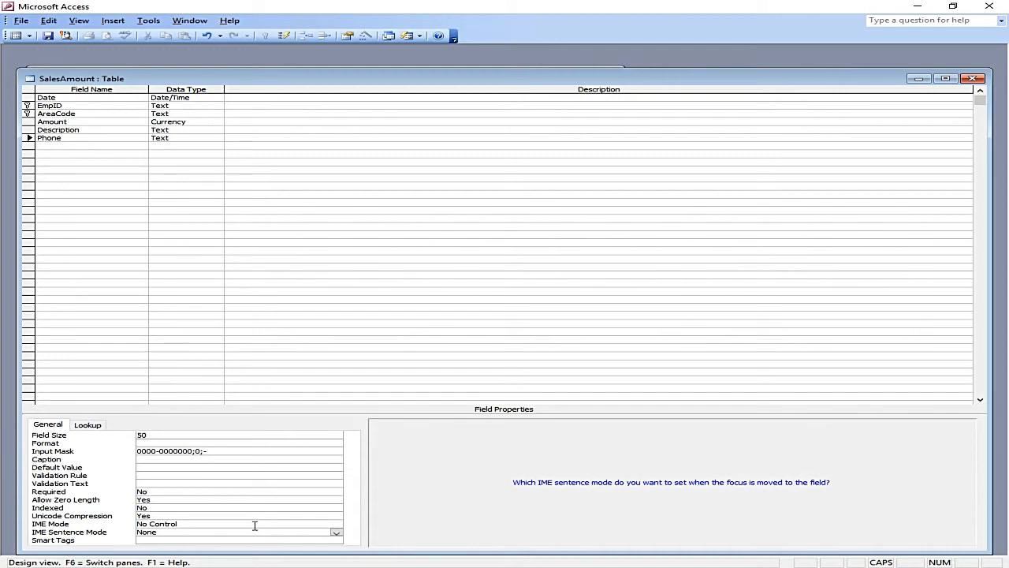
Step: Keep Amount's format as Standard, set Decimal Places to 2, and save the design
left_click(99, 122)
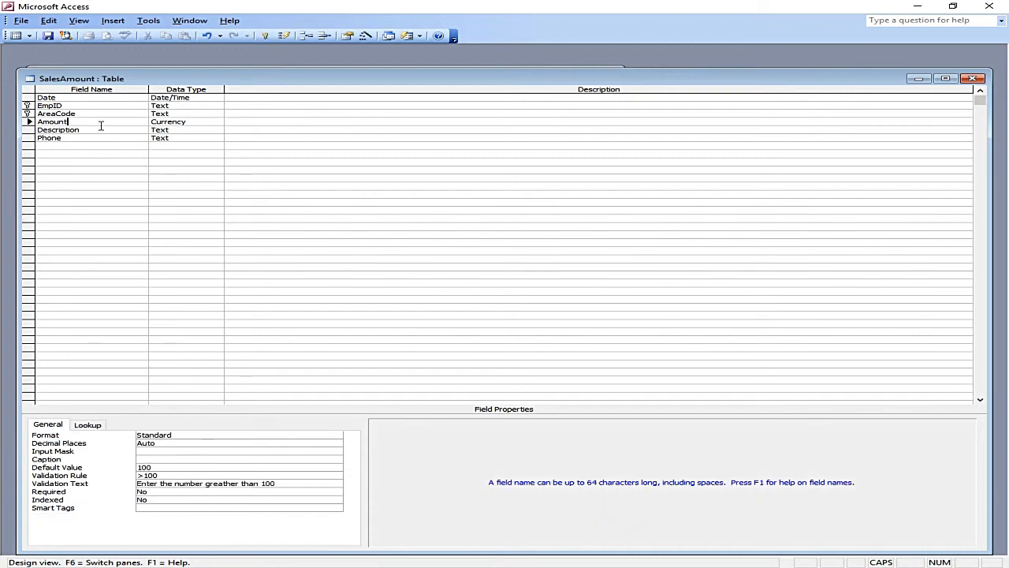
left_click(187, 435)
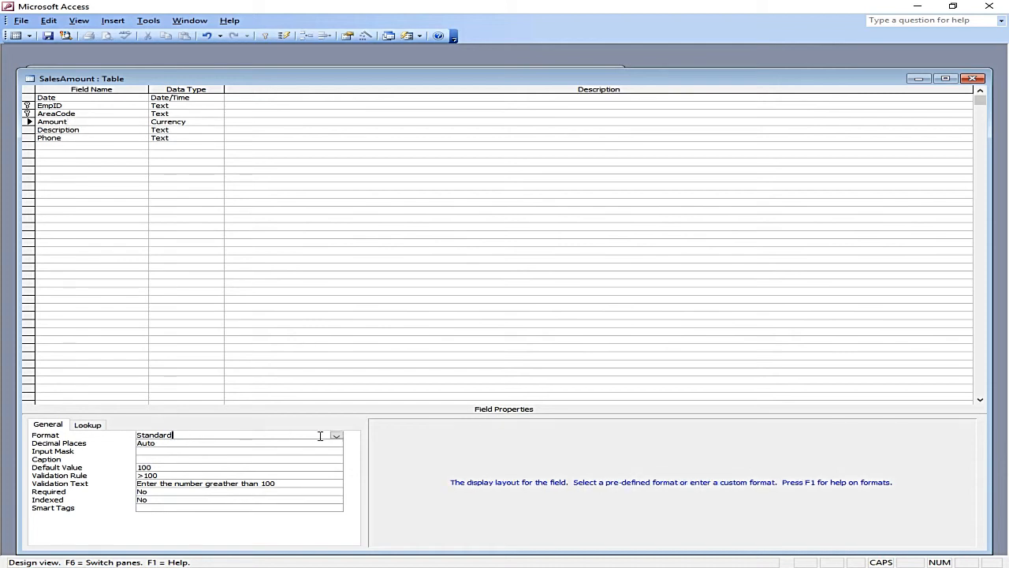
left_click(204, 121)
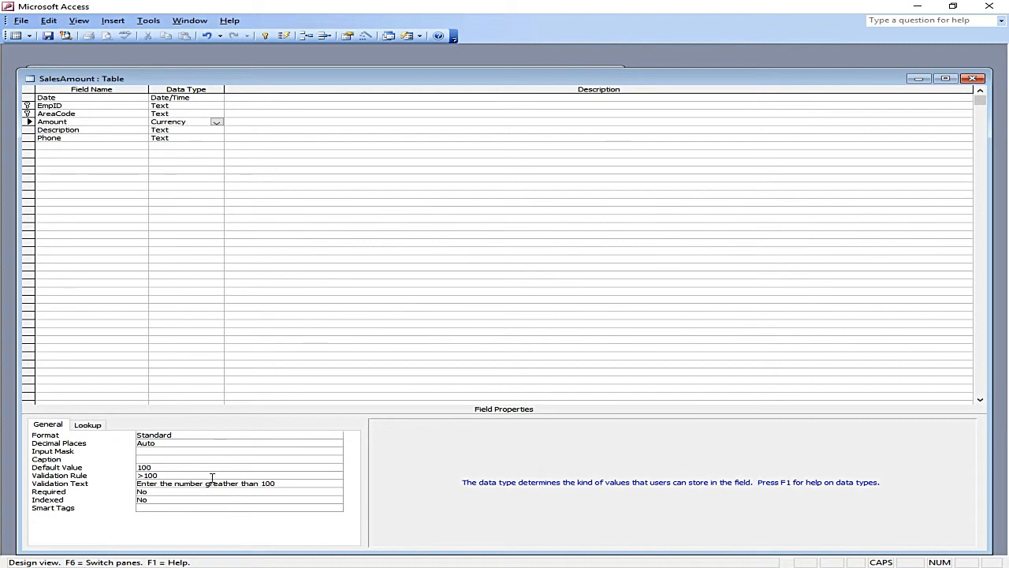
left_click(193, 435)
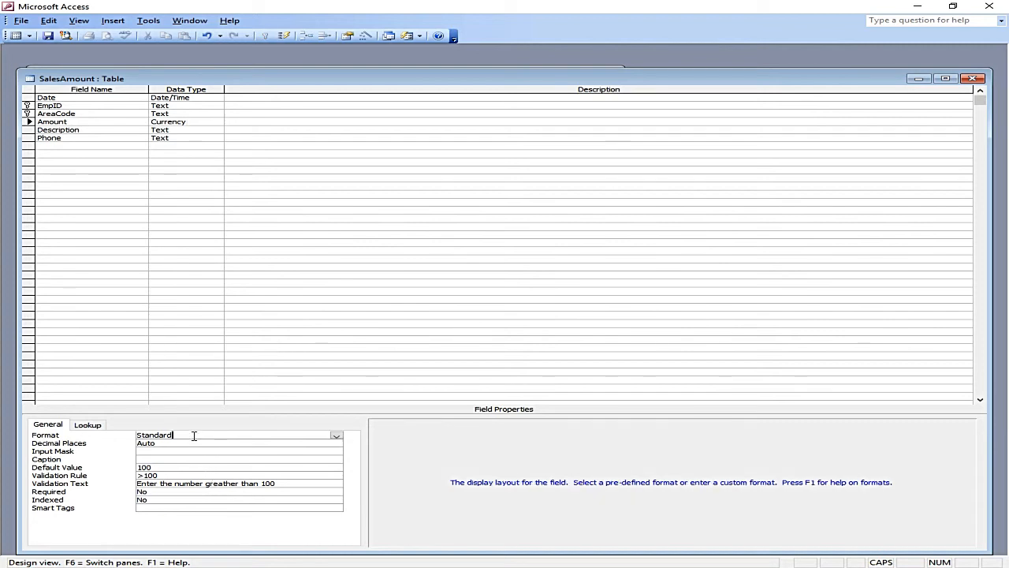
left_click(336, 436)
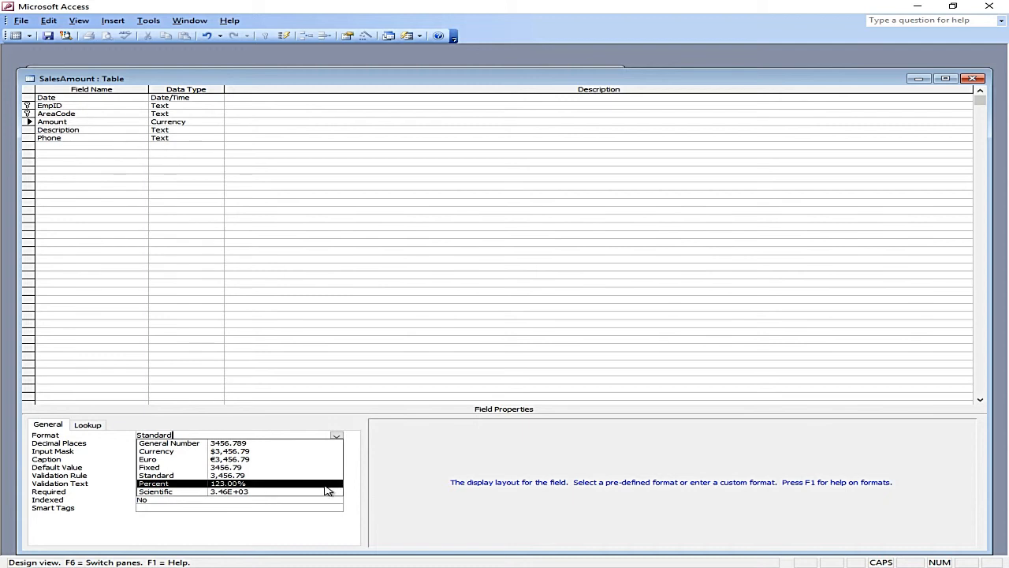
left_click(326, 526)
left_click(169, 444)
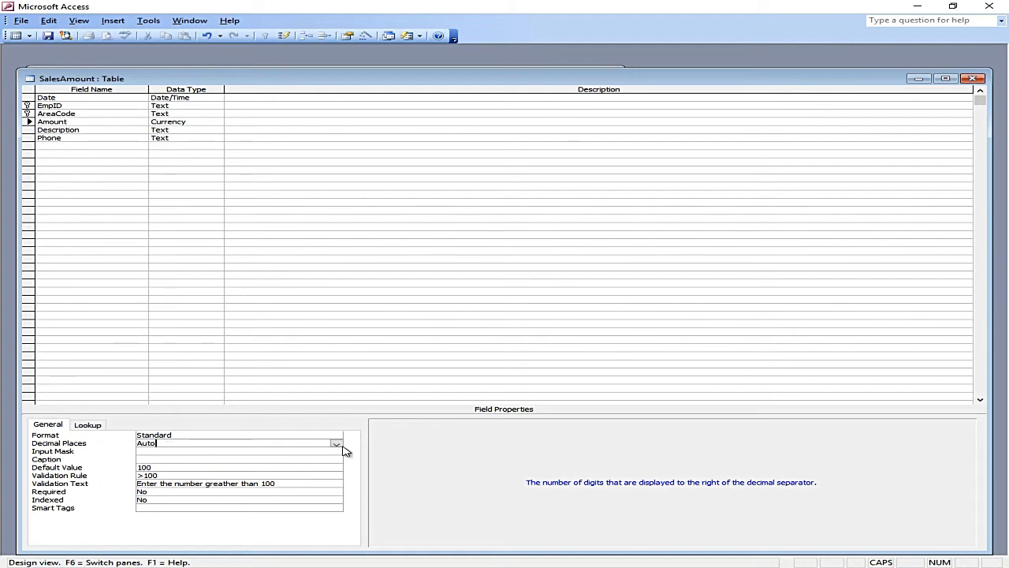
left_click(336, 445)
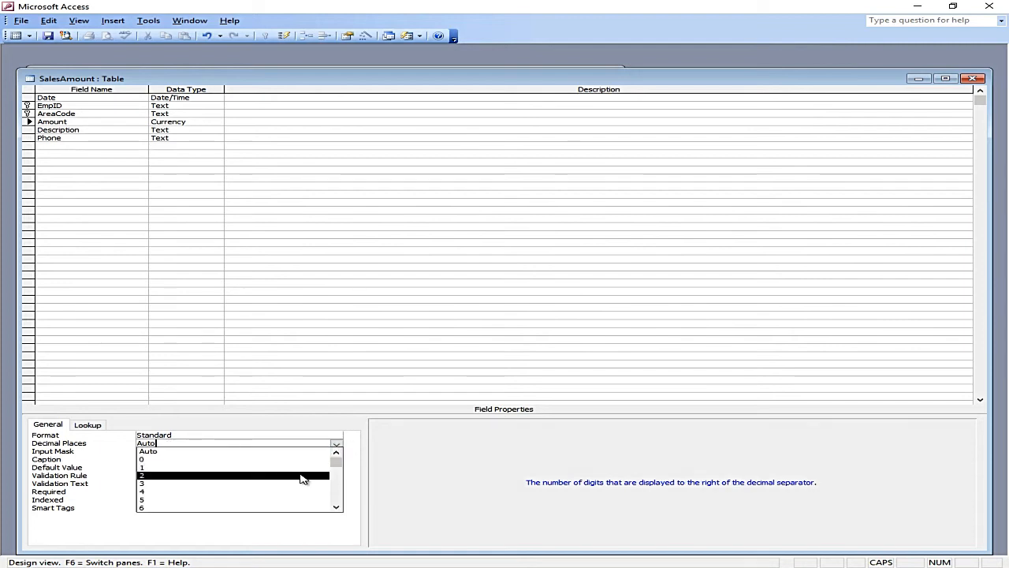
left_click(304, 476)
left_click(47, 35)
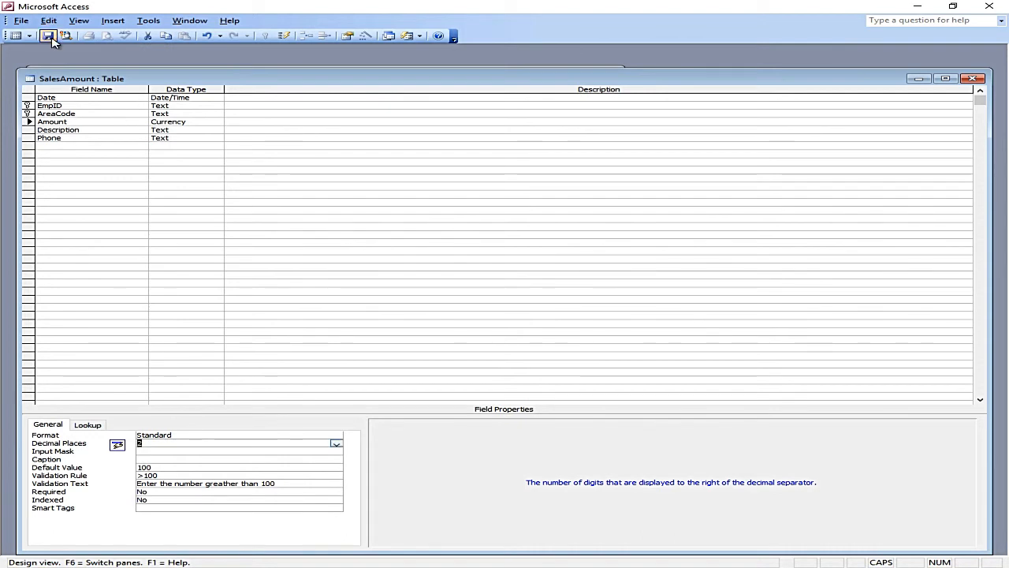
Step: Check the 20,000.00 value's decimals, then change Amount's Decimal Places to 0
left_click(15, 36)
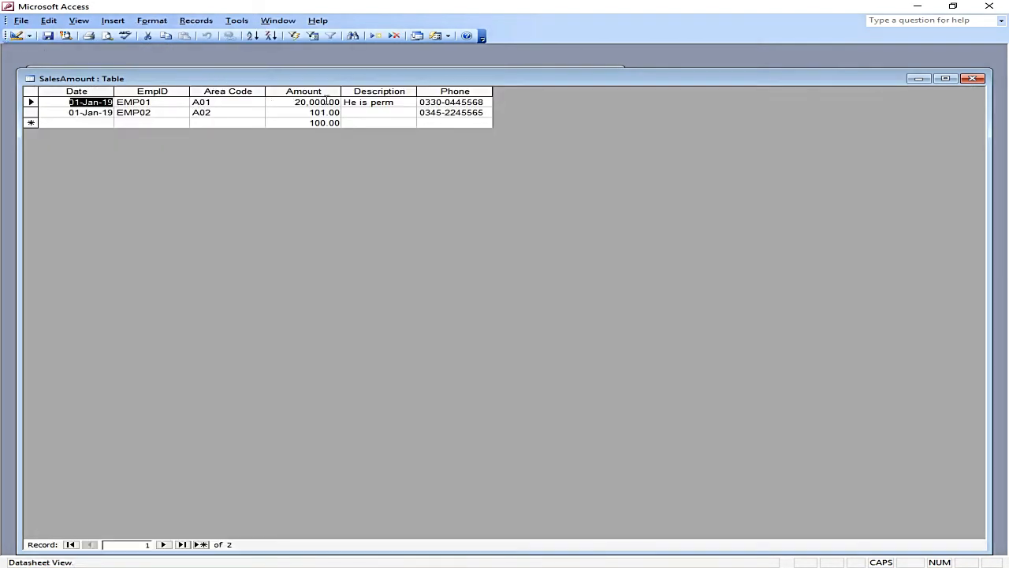
left_click_drag(328, 102, 340, 102)
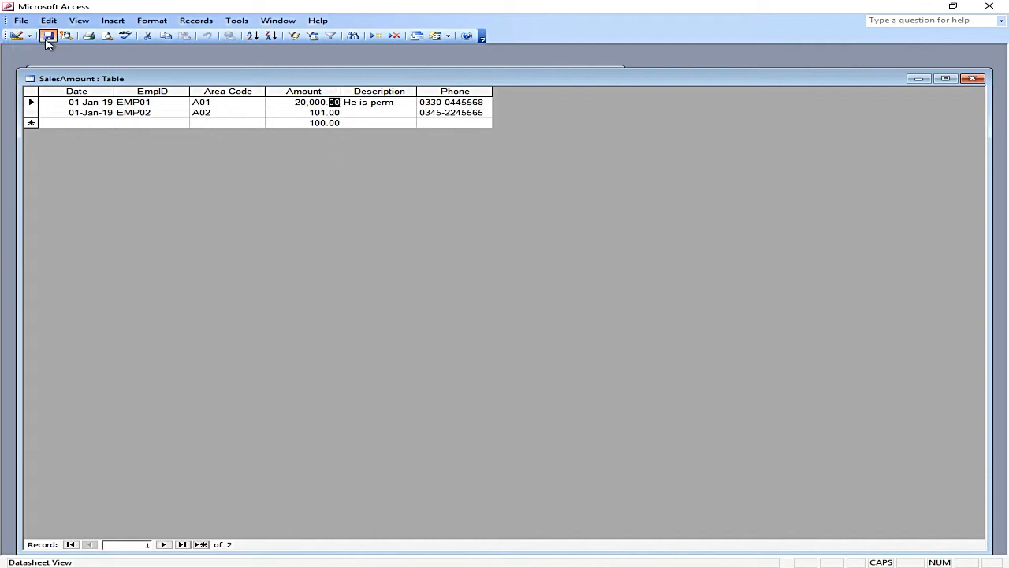
left_click(16, 35)
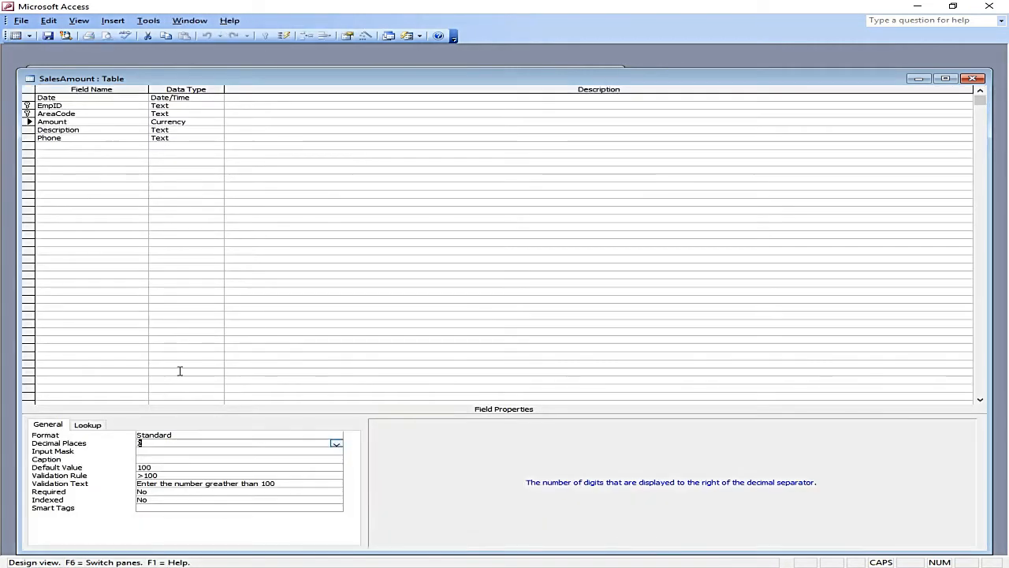
left_click(336, 446)
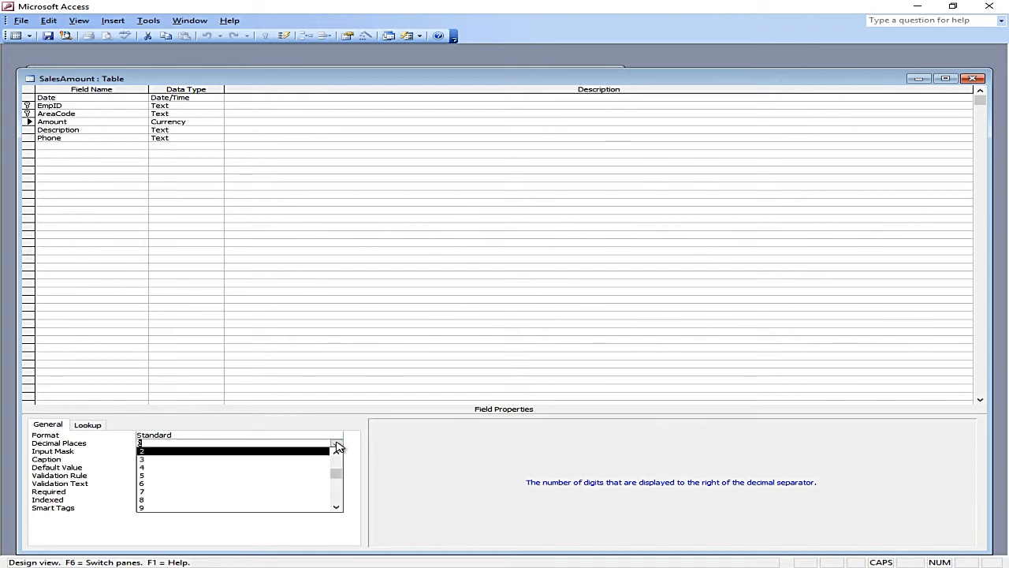
left_click(337, 455)
left_click(338, 456)
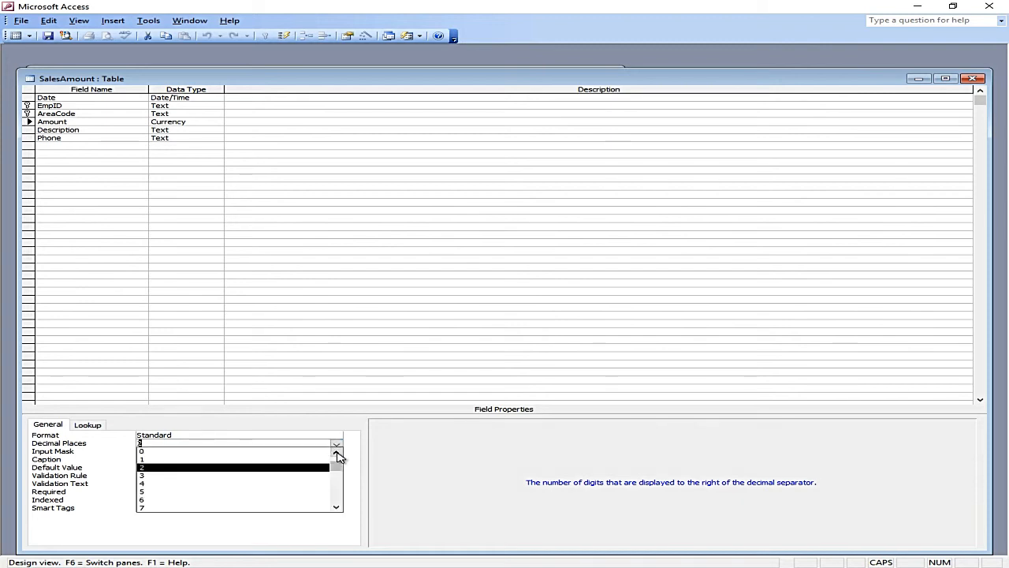
left_click(313, 450)
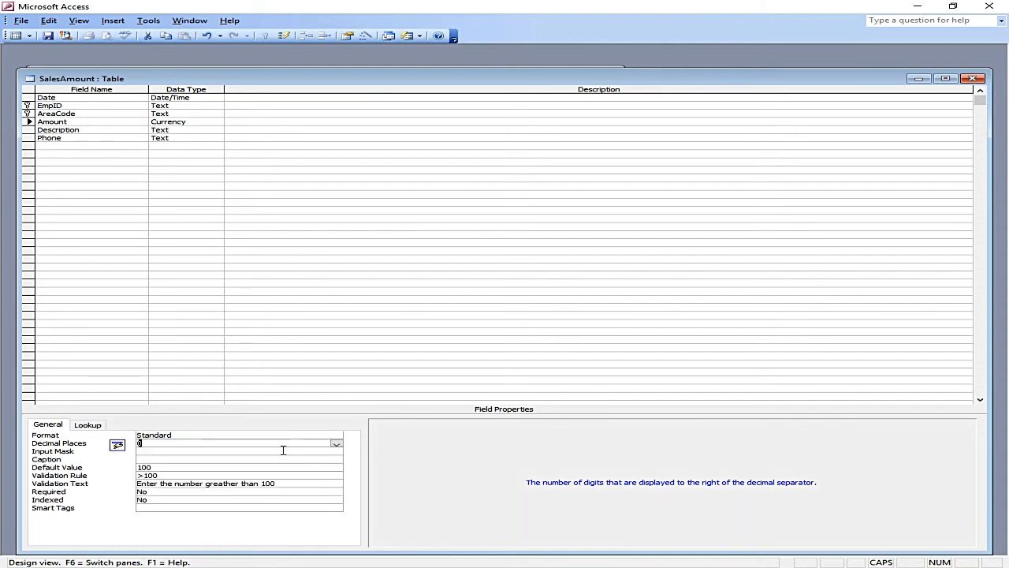
left_click(167, 451)
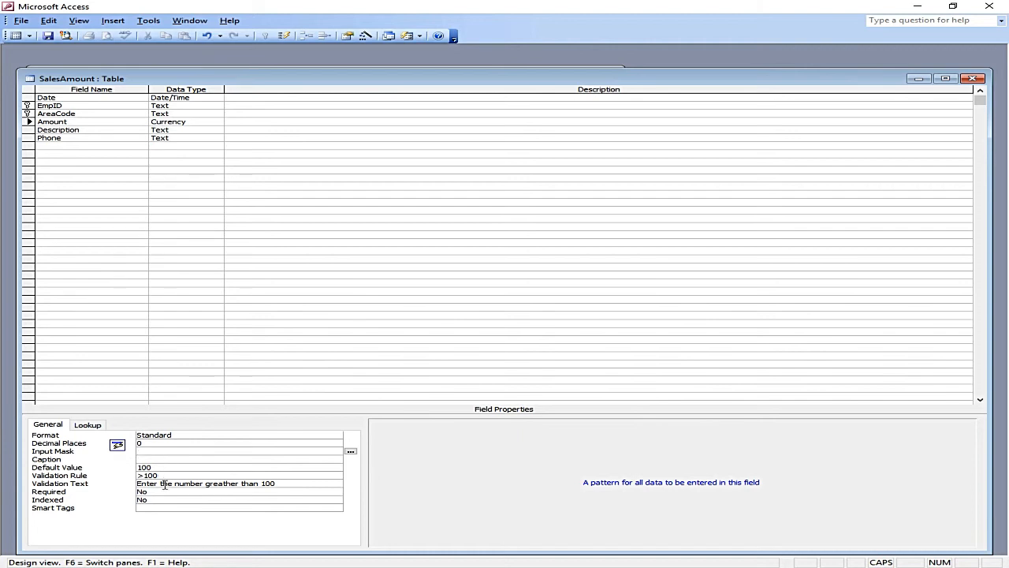
Step: Name a new field SerialNo in the empty row below Phone
left_click(171, 139)
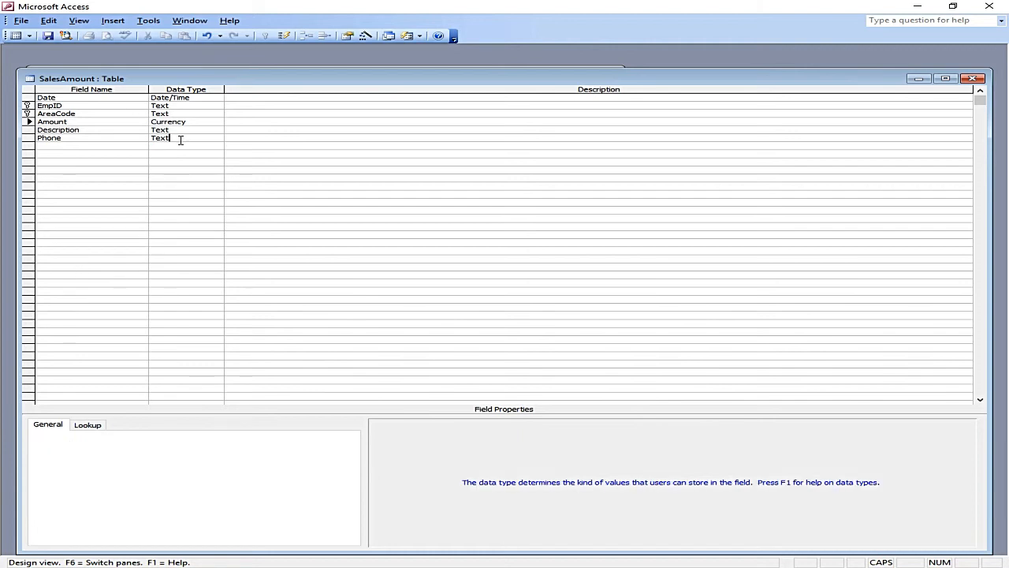
left_click(191, 146)
left_click(218, 146)
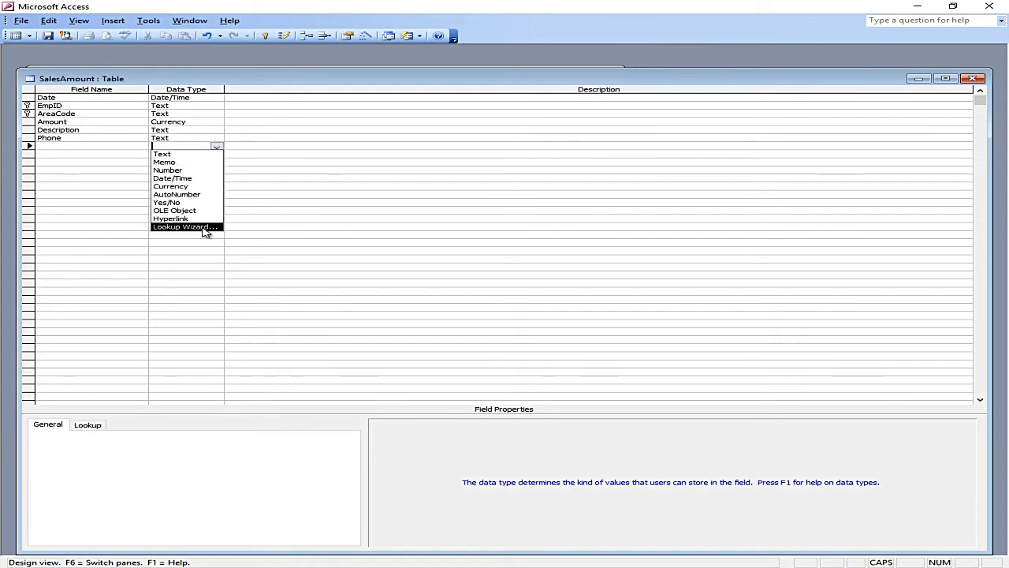
left_click(74, 146)
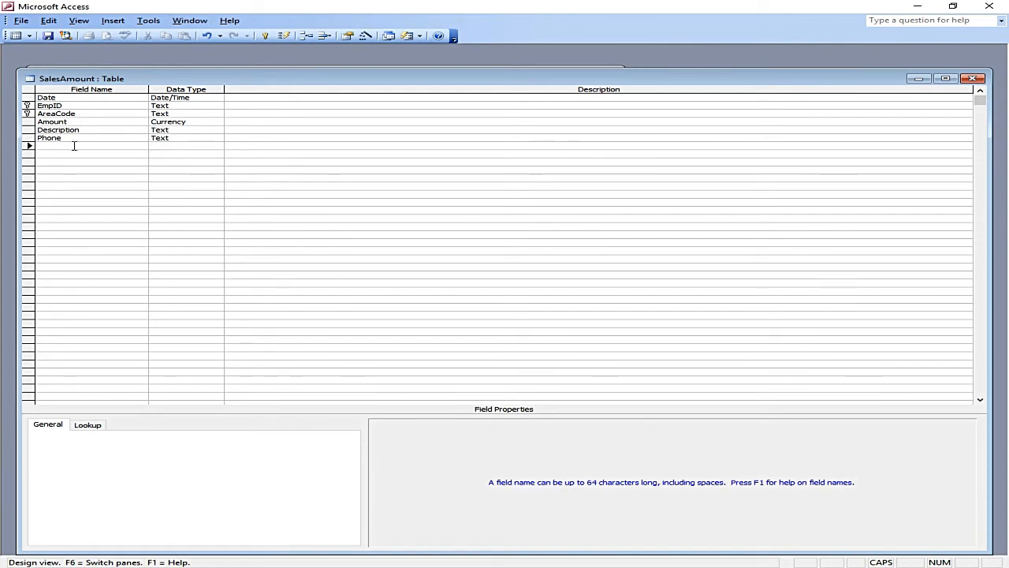
type("sERI")
key("BackSpace")
key("BackSpace")
key("BackSpace")
key("BackSpace")
key("Caps_Lock")
type("SerialNo")
key("Tab")
Step: Set SerialNo's data type to AutoNumber
type("a")
left_click(157, 153)
left_click(170, 139)
left_click(188, 145)
left_click(216, 146)
left_click(217, 148)
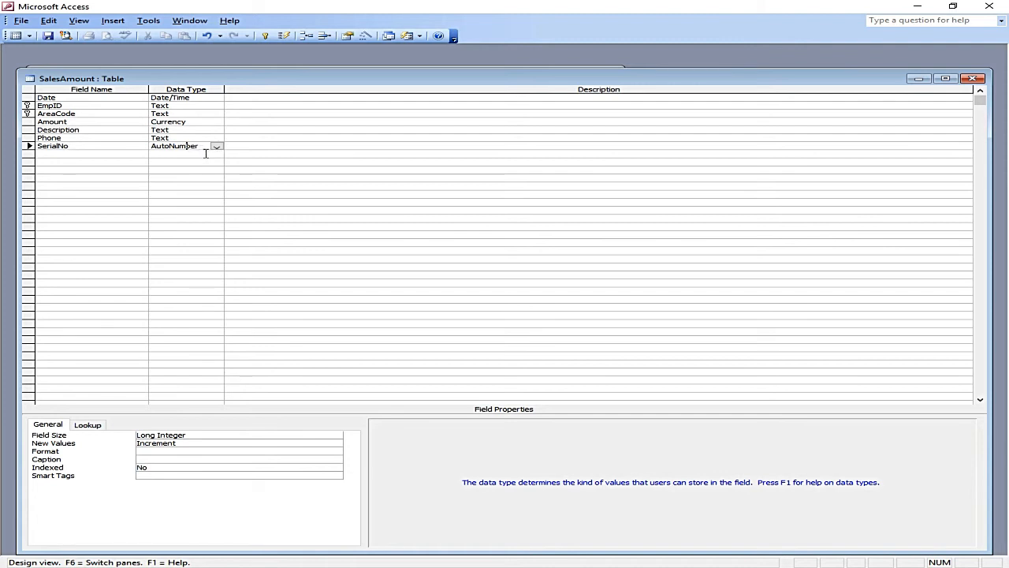
left_click(201, 437)
left_click(337, 438)
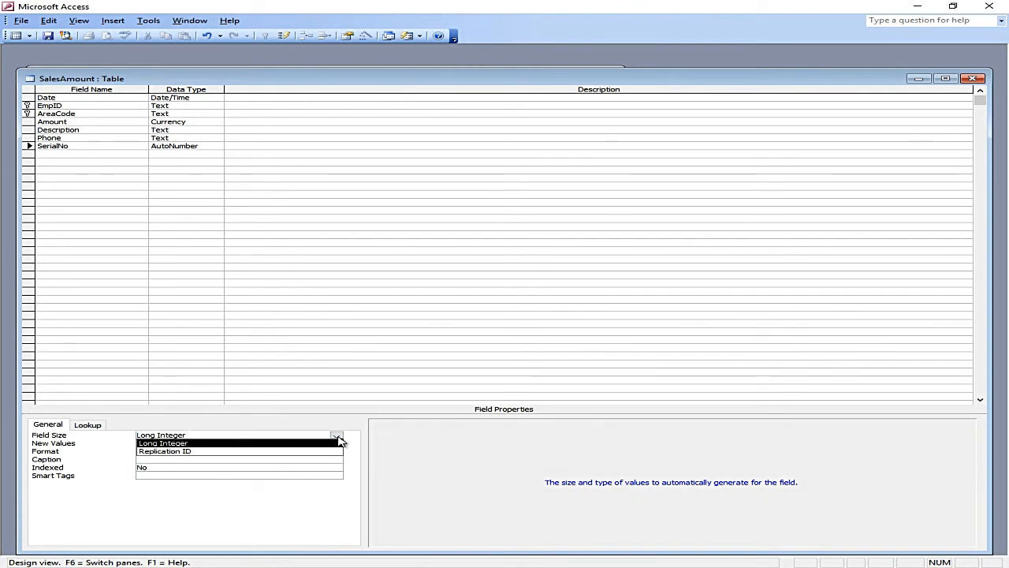
left_click(339, 442)
left_click(207, 442)
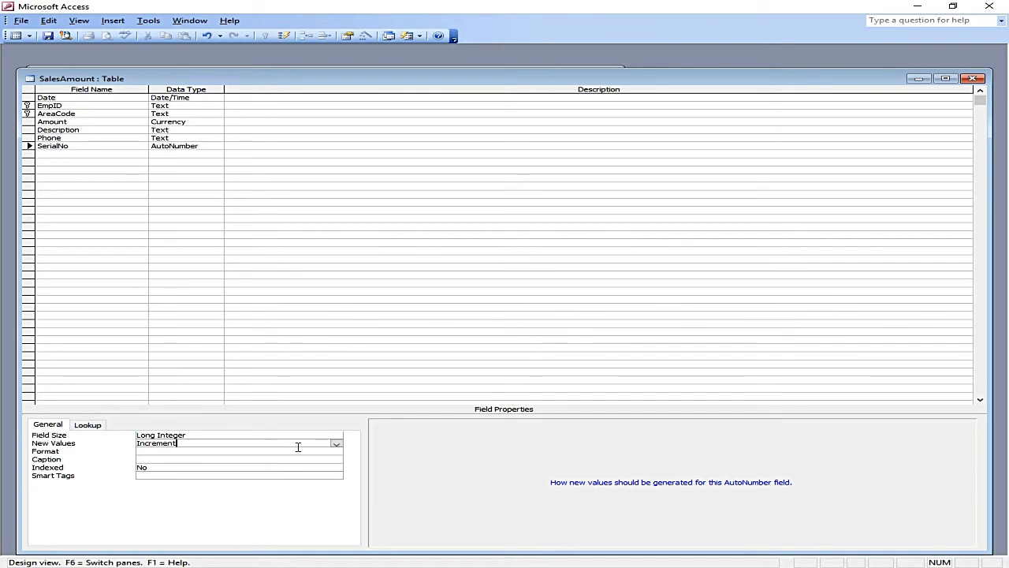
left_click_drag(189, 447, 138, 447)
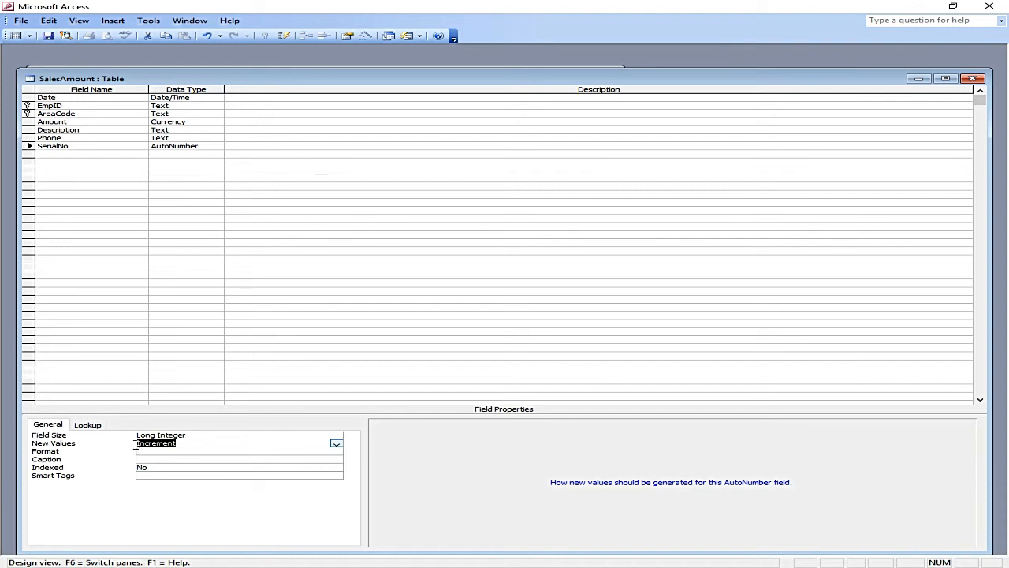
left_click(338, 445)
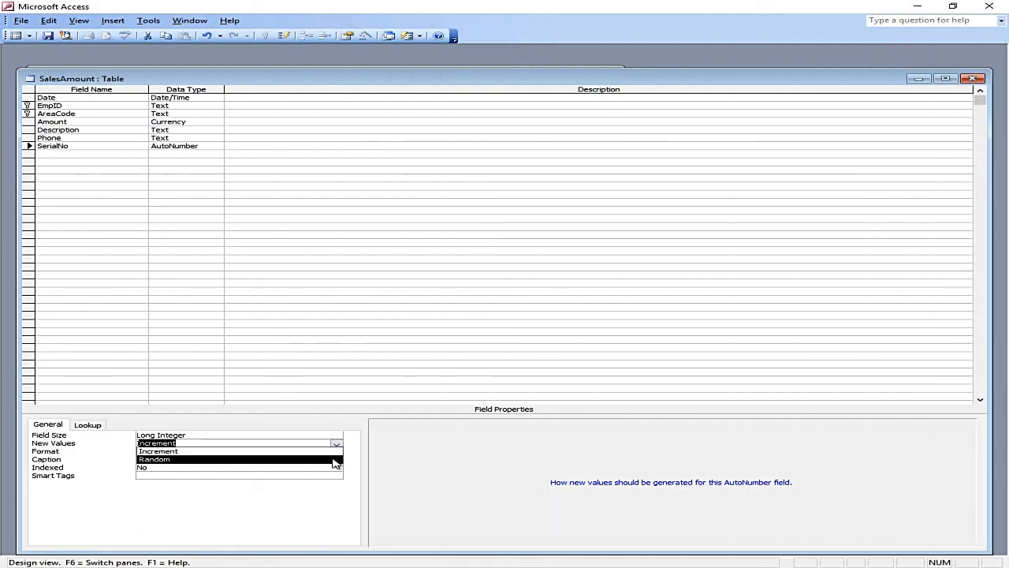
left_click(357, 460)
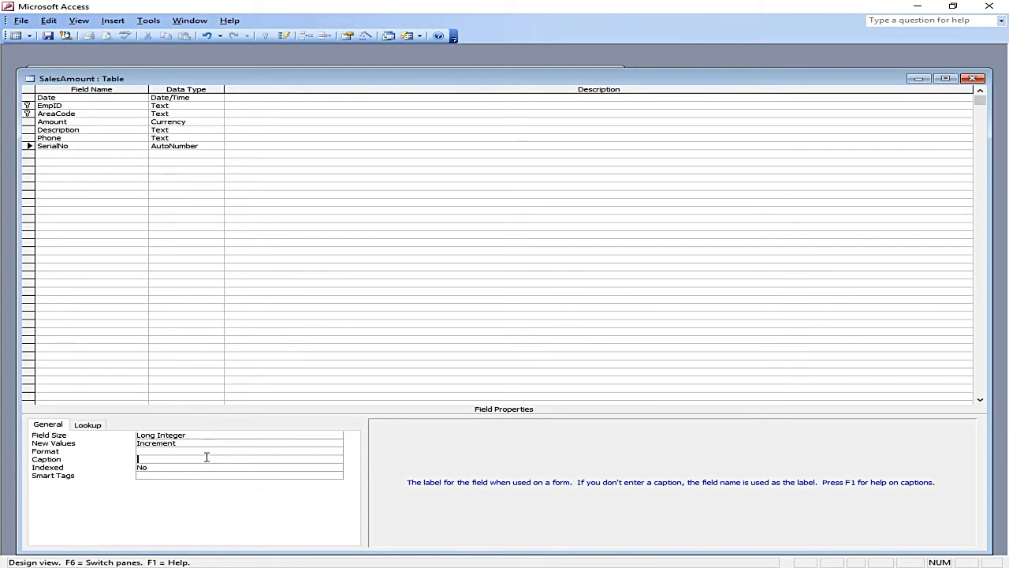
left_click(164, 453)
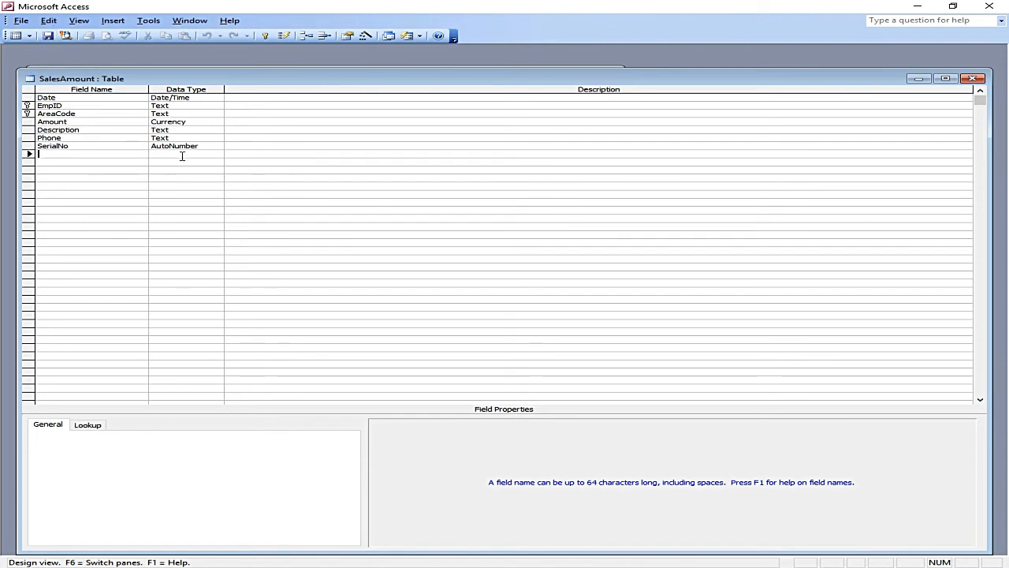
Step: Add a City field, save, and choose typed-in values in the Lookup Wizard
type("City")
key("Tab")
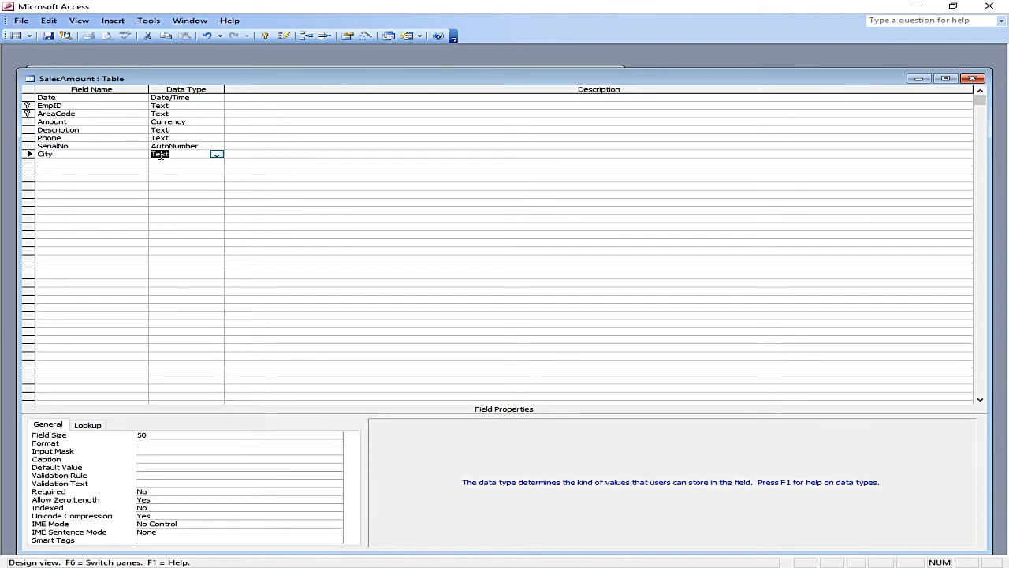
left_click(48, 36)
left_click(217, 155)
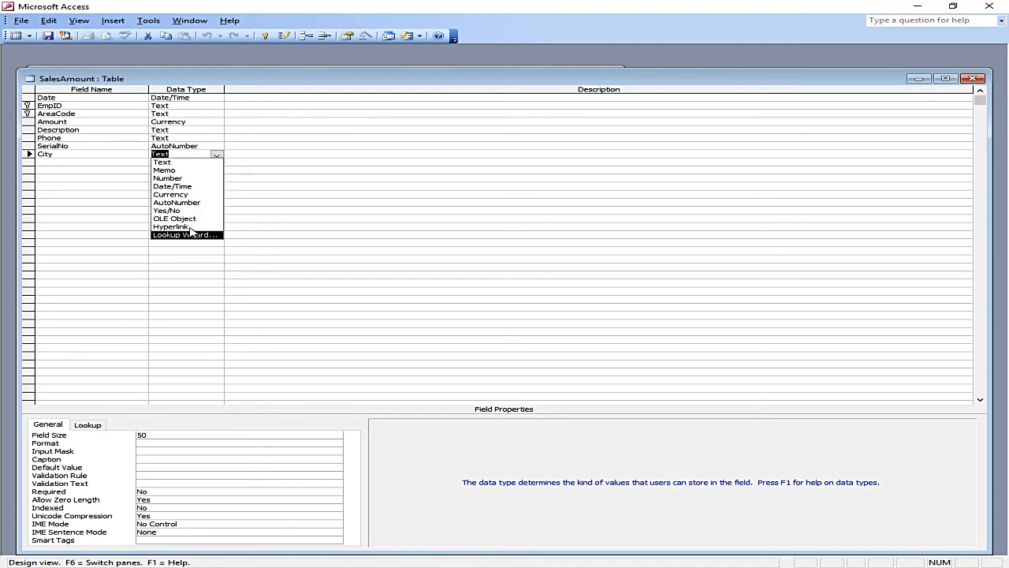
left_click(190, 235)
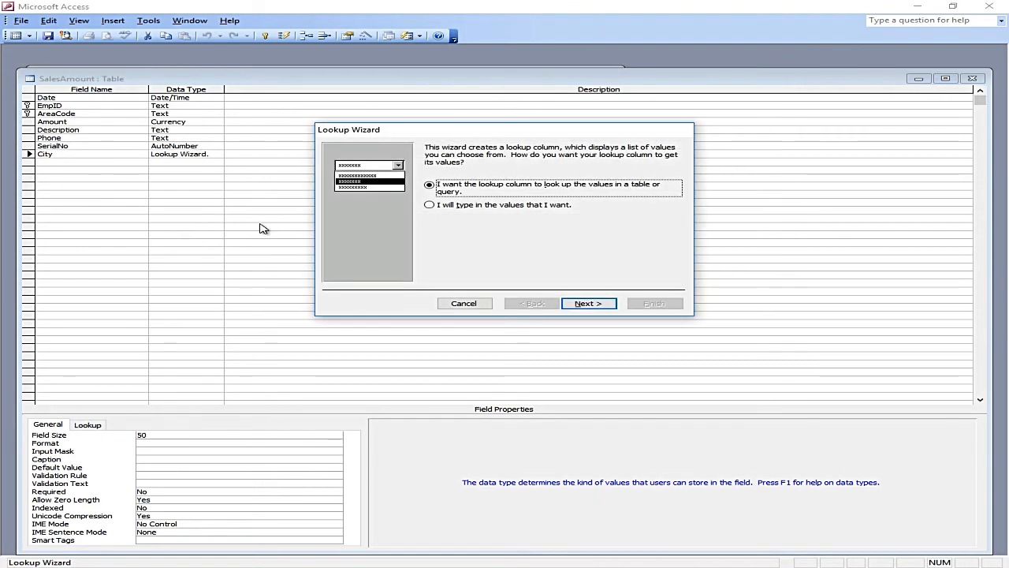
left_click(442, 207)
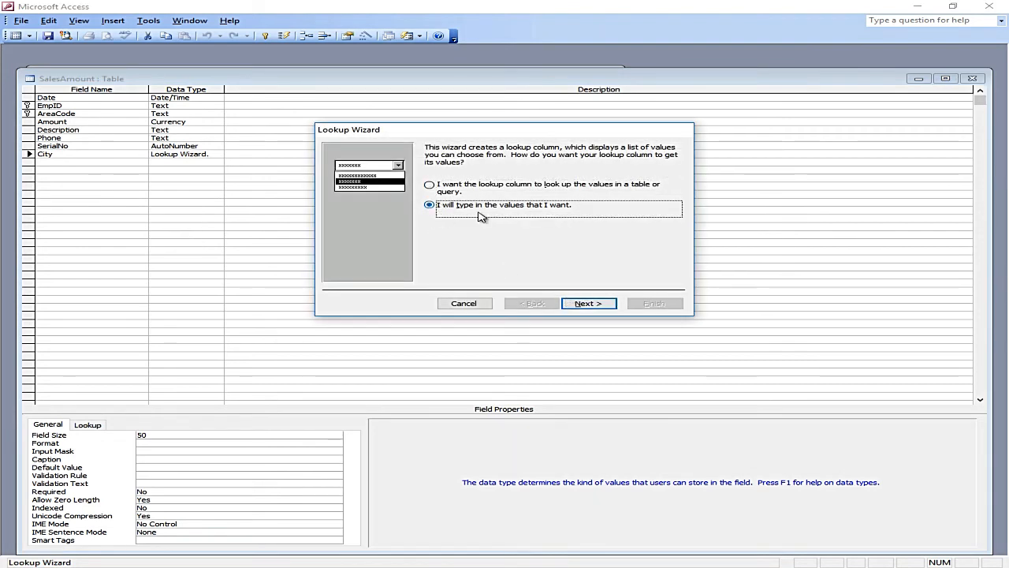
left_click(588, 303)
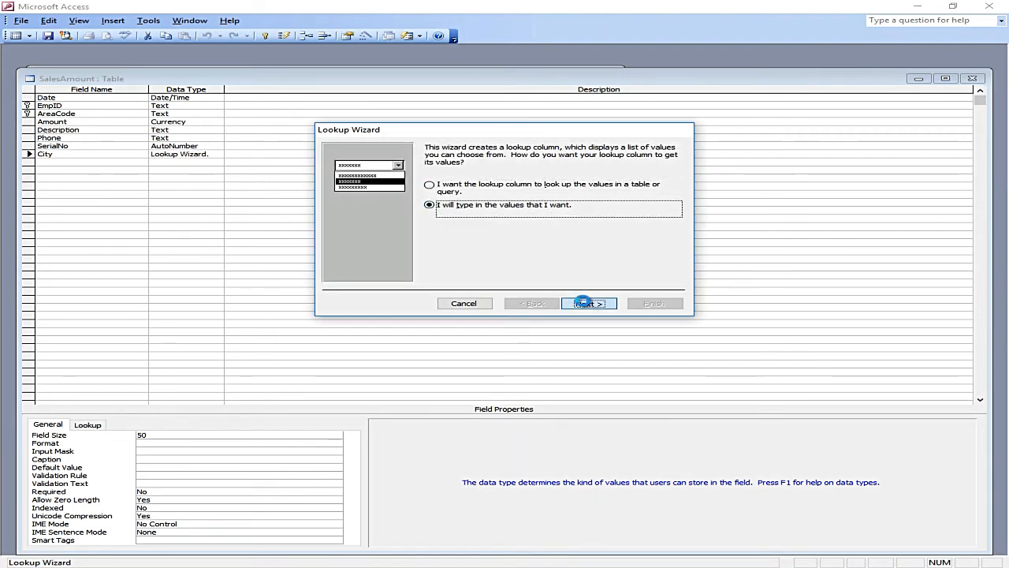
Step: Enter KARACHI, LAHORE, ISLAMABAD and MULTAN as City's lookup values and finish the wizard
left_click(367, 215)
key("Caps_Lock")
type("KARACHI")
key("alt+n")
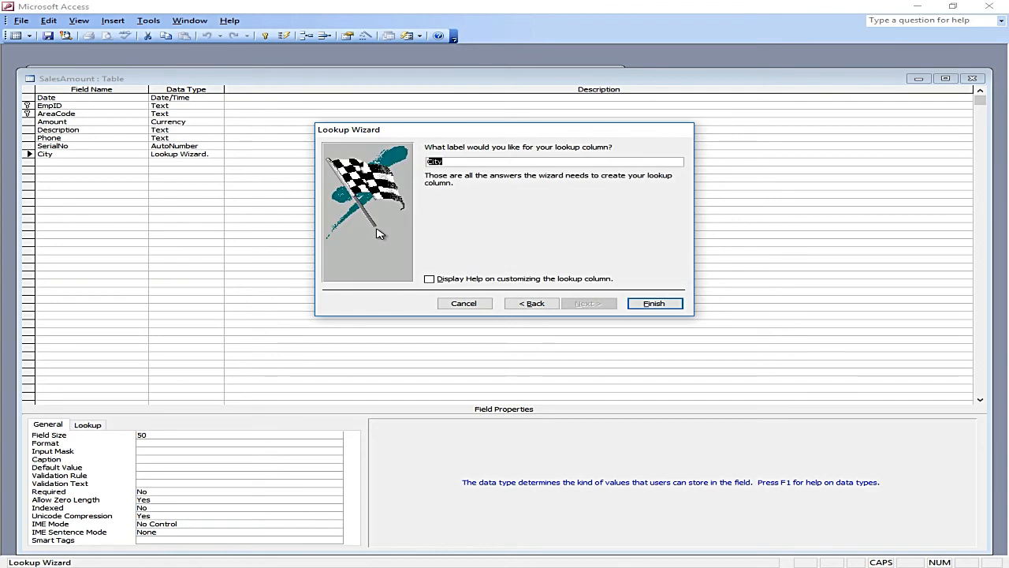
left_click(533, 304)
left_click(397, 223)
type("LAHORE")
key("Tab")
type("ISLAMABA")
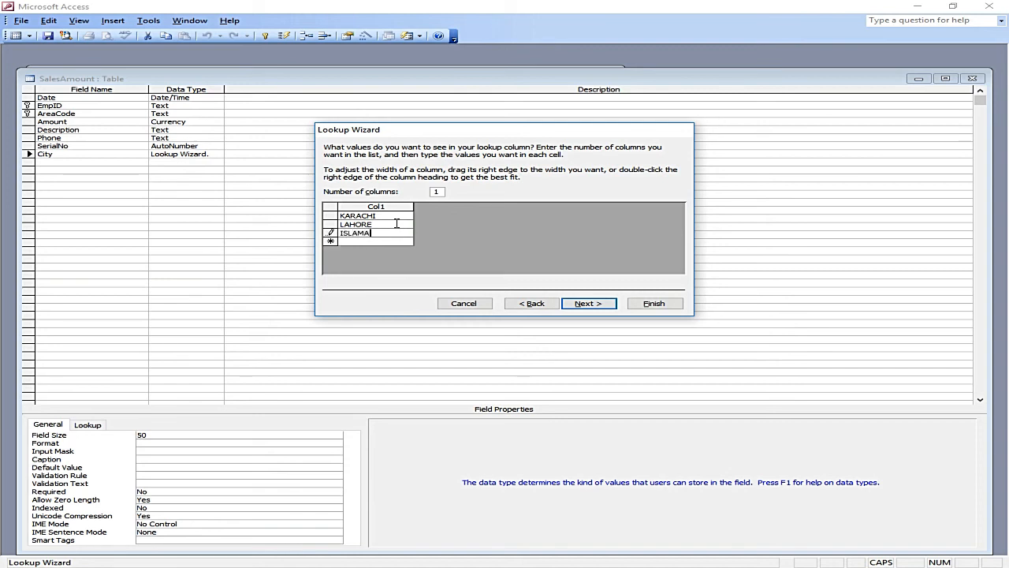
key("Tab")
type("MULTAN")
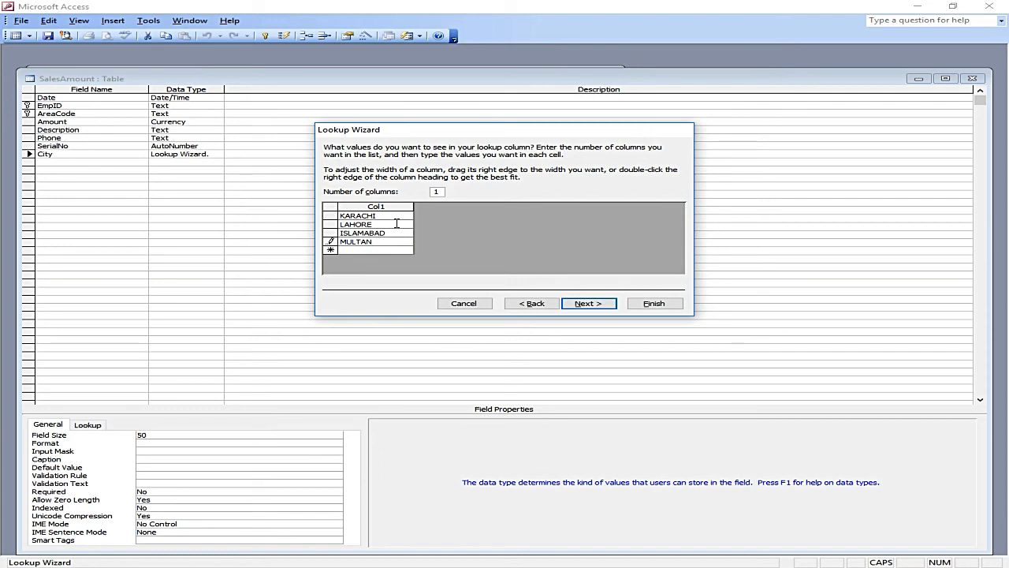
left_click(579, 303)
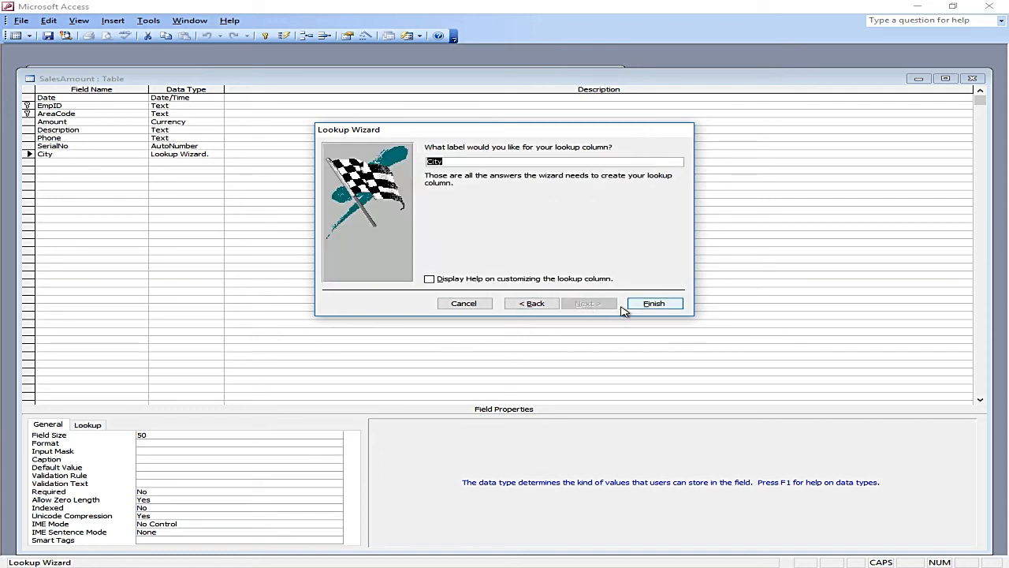
left_click(651, 304)
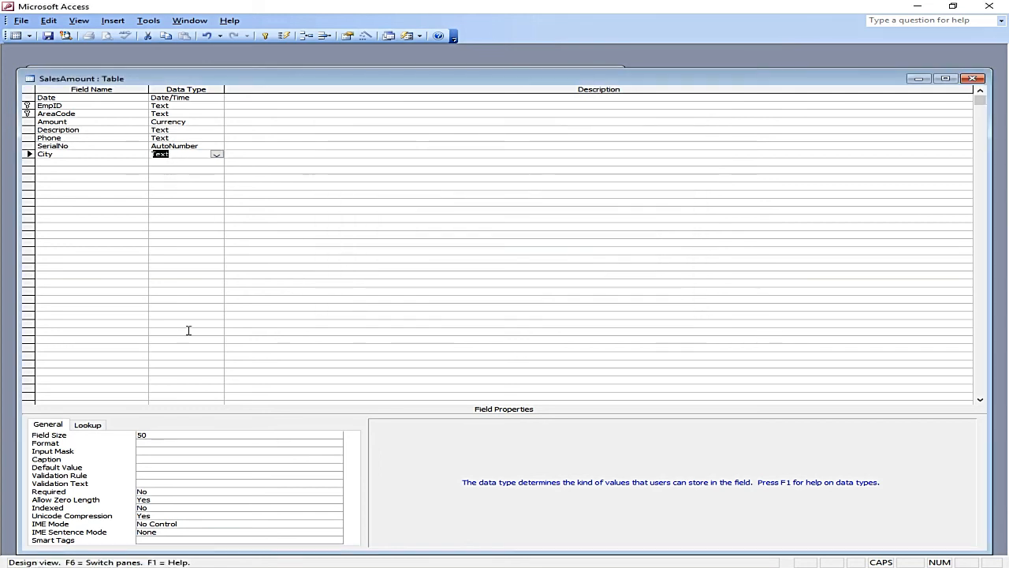
Step: Choose ISLAMABAD as record 1's City and KARACHI as record 2's, widening the City column
left_click(47, 35)
left_click(16, 36)
left_click(608, 101)
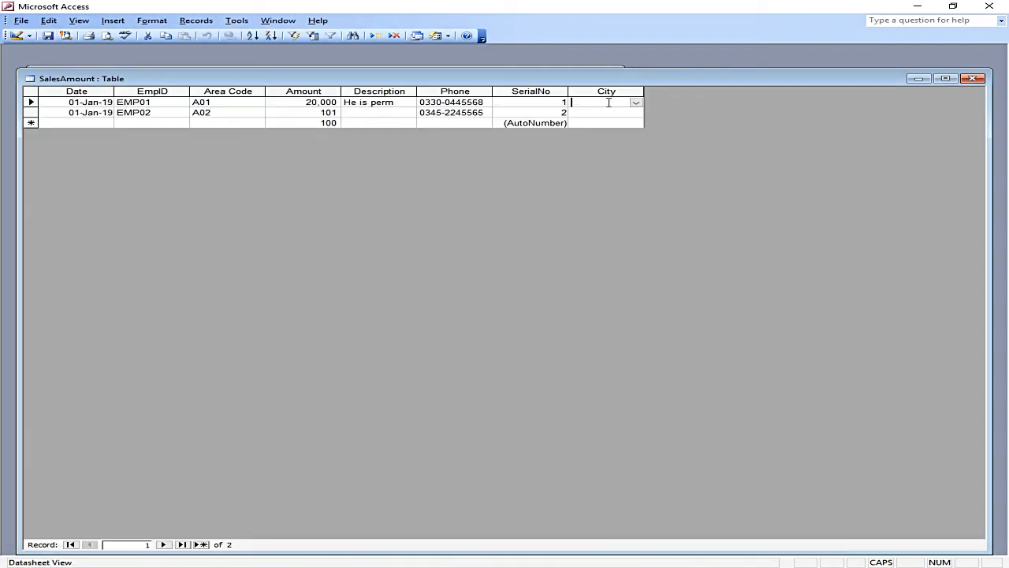
left_click(637, 103)
left_click_drag(644, 90, 671, 91)
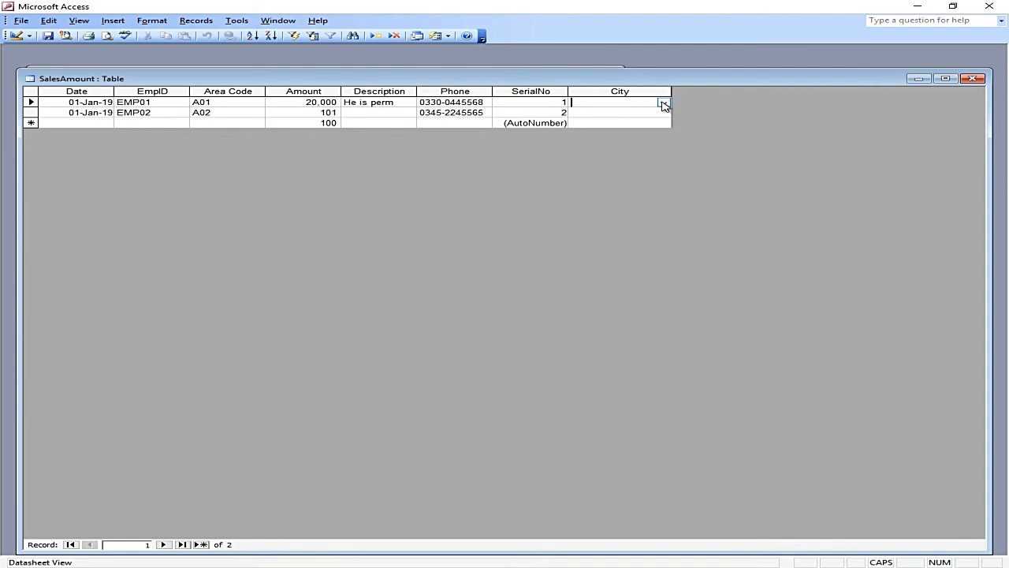
left_click(664, 104)
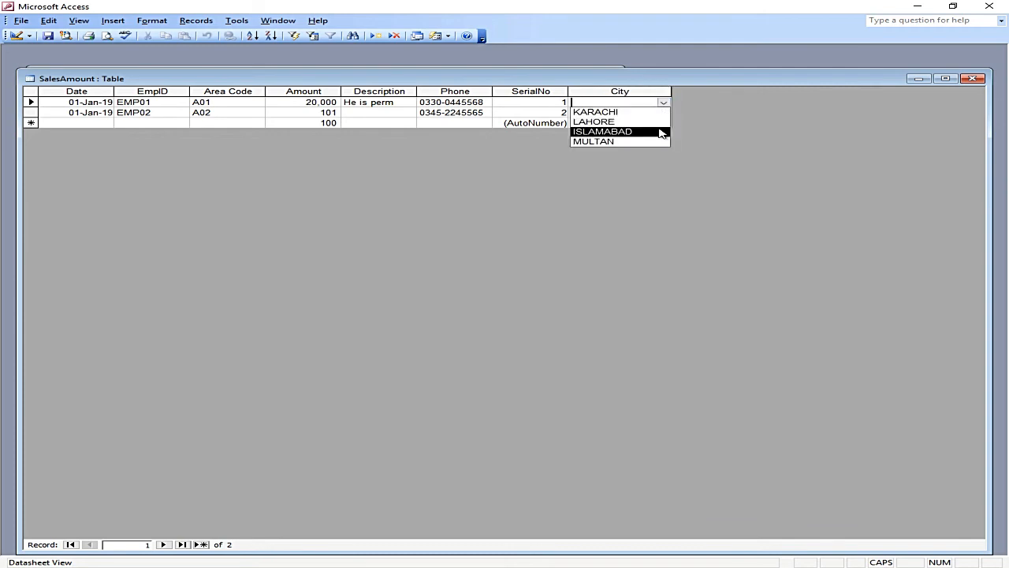
left_click(660, 133)
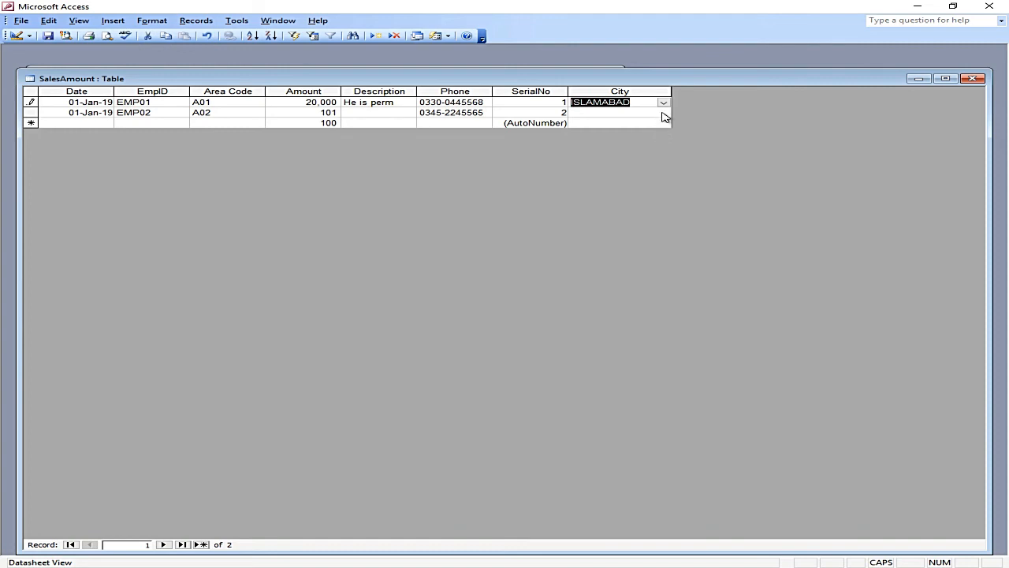
left_click(663, 114)
left_click(658, 122)
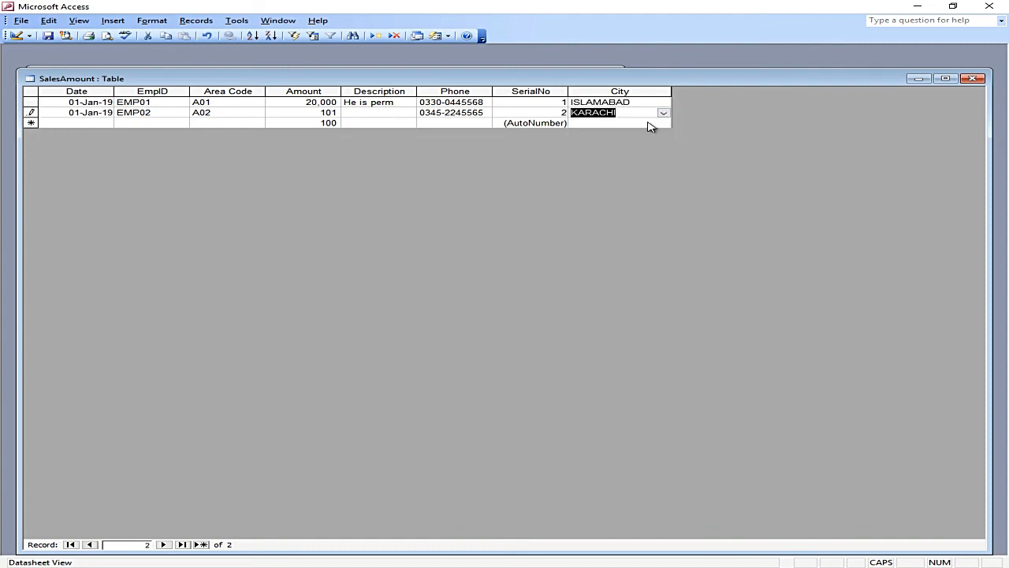
left_click(16, 35)
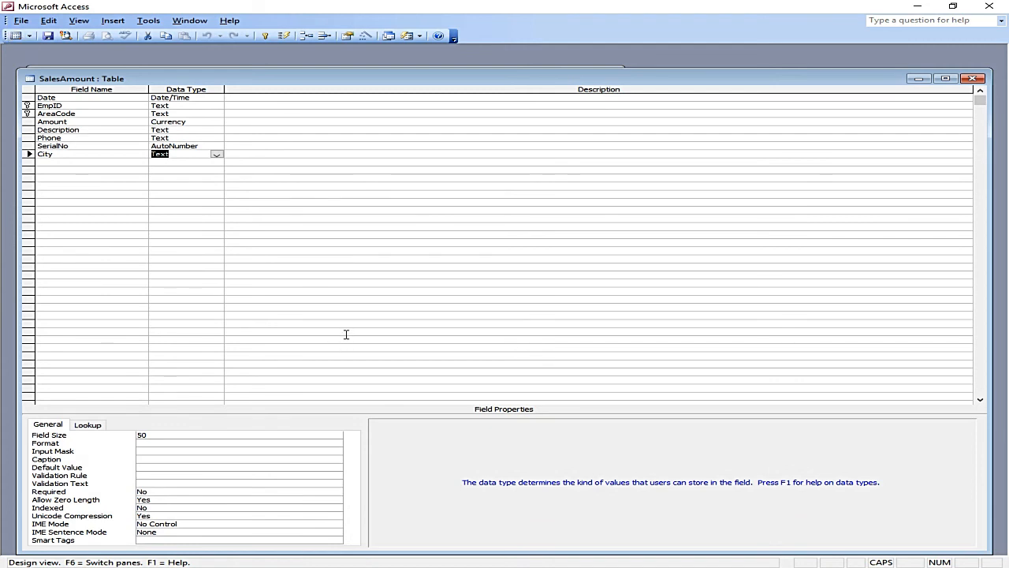